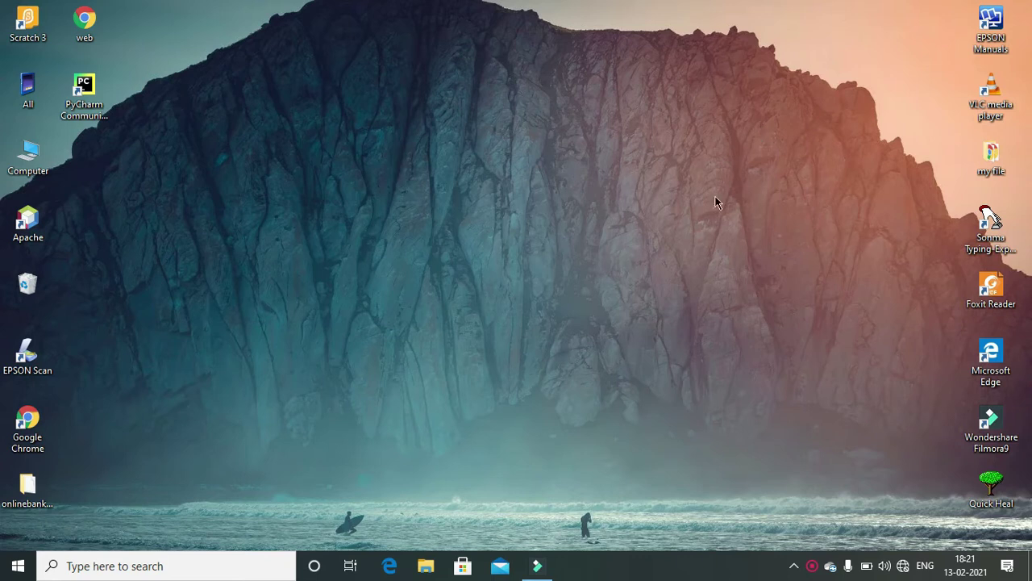
{"action": "right_click", "coordinate": [486, 178]}
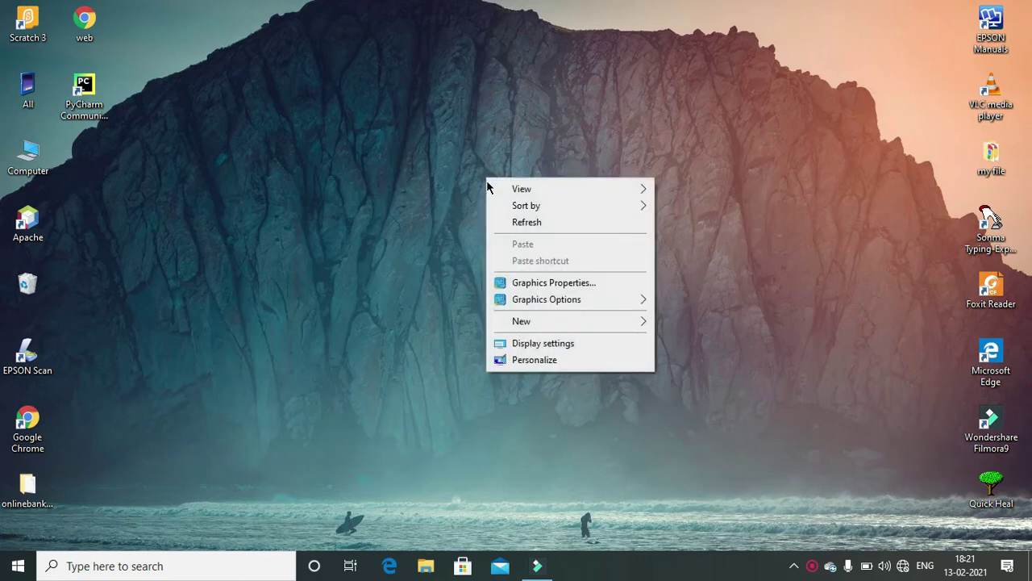
{"action": "left_click", "coordinate": [537, 226]}
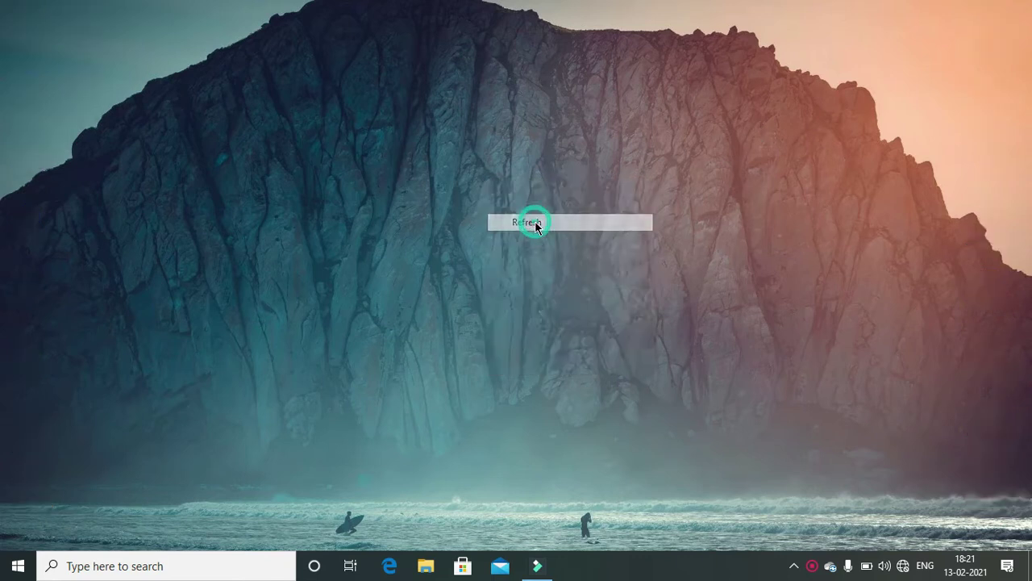
{"action": "right_click", "coordinate": [433, 145]}
{"action": "left_click", "coordinate": [465, 192]}
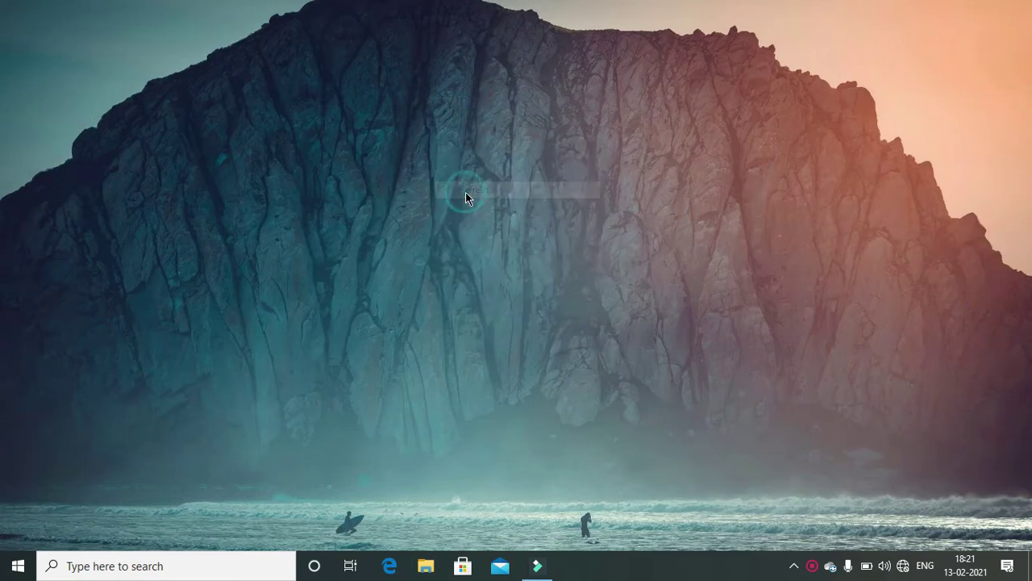
{"action": "right_click", "coordinate": [432, 145]}
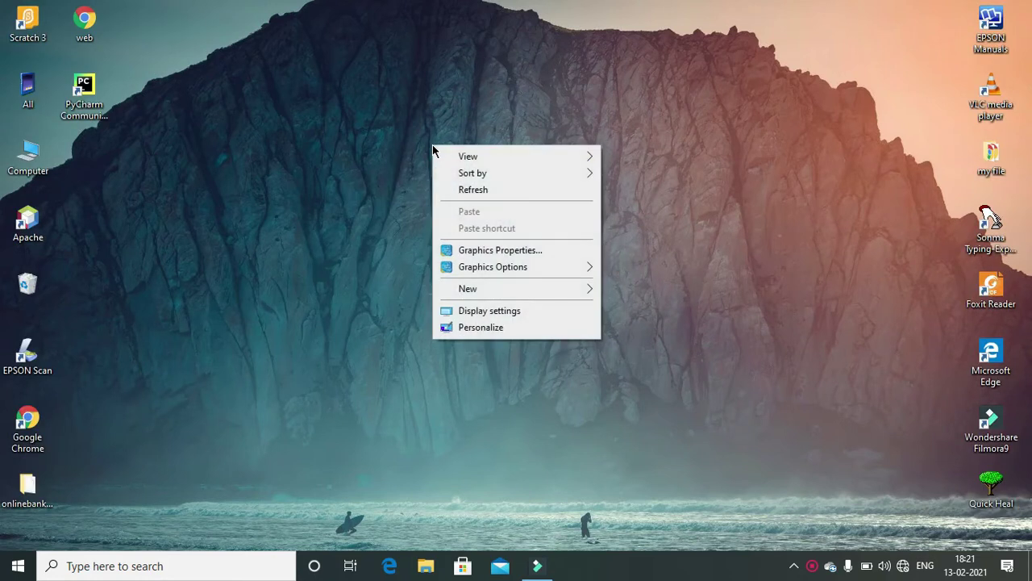
{"action": "left_click", "coordinate": [470, 193]}
{"action": "right_click", "coordinate": [469, 191]}
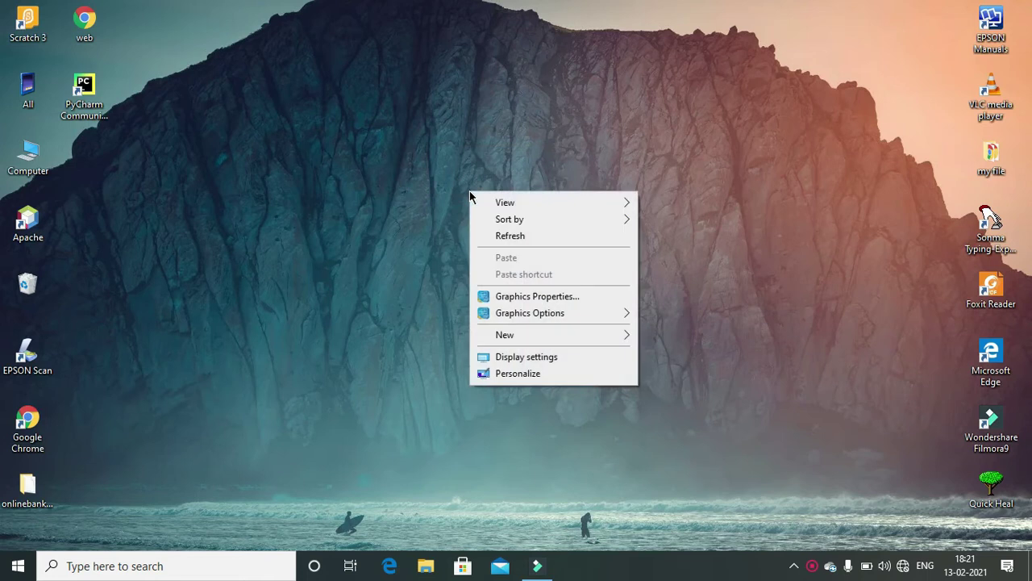
{"action": "left_click", "coordinate": [502, 236]}
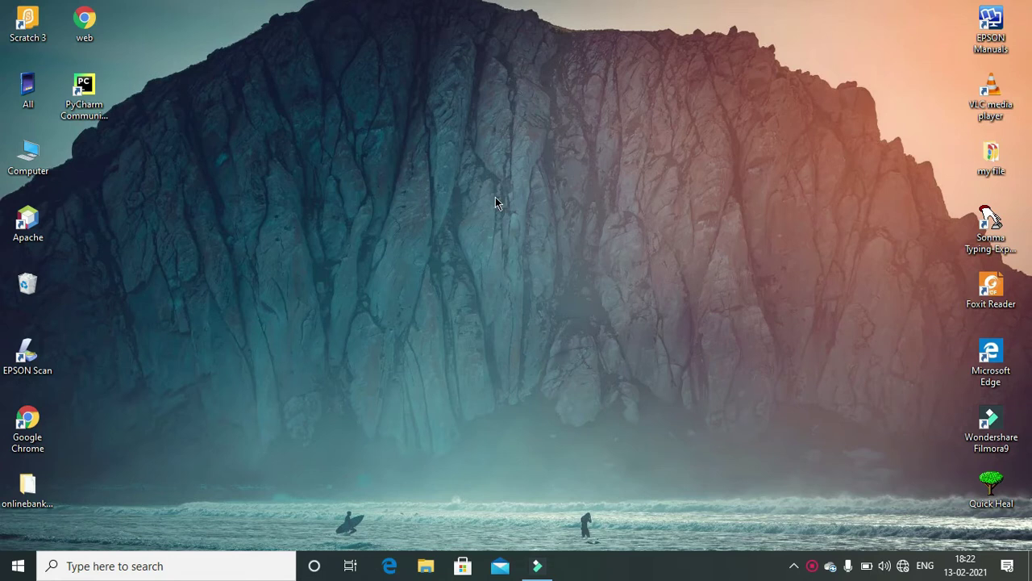
{"action": "right_click", "coordinate": [347, 145]}
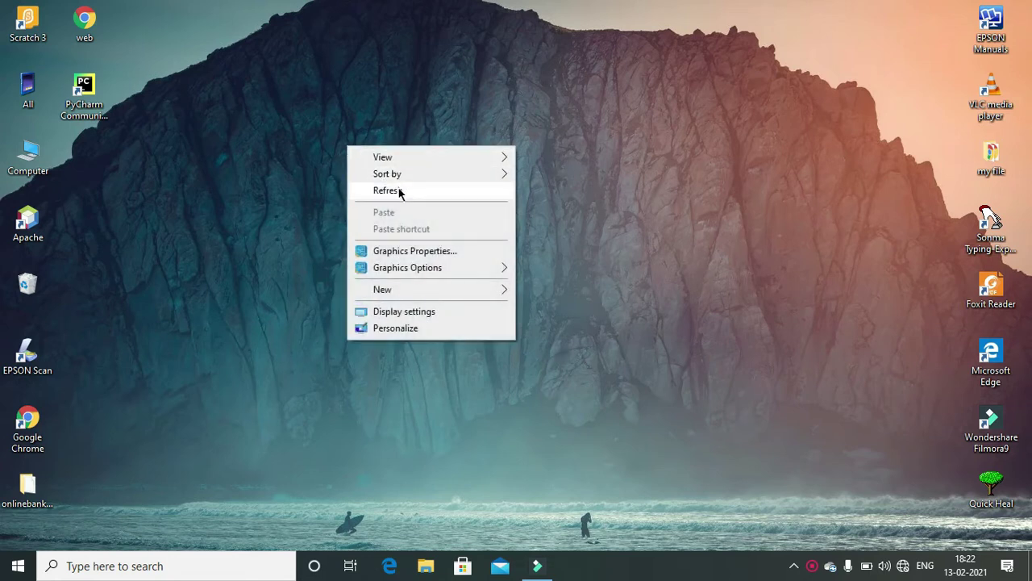
{"action": "left_click", "coordinate": [398, 190]}
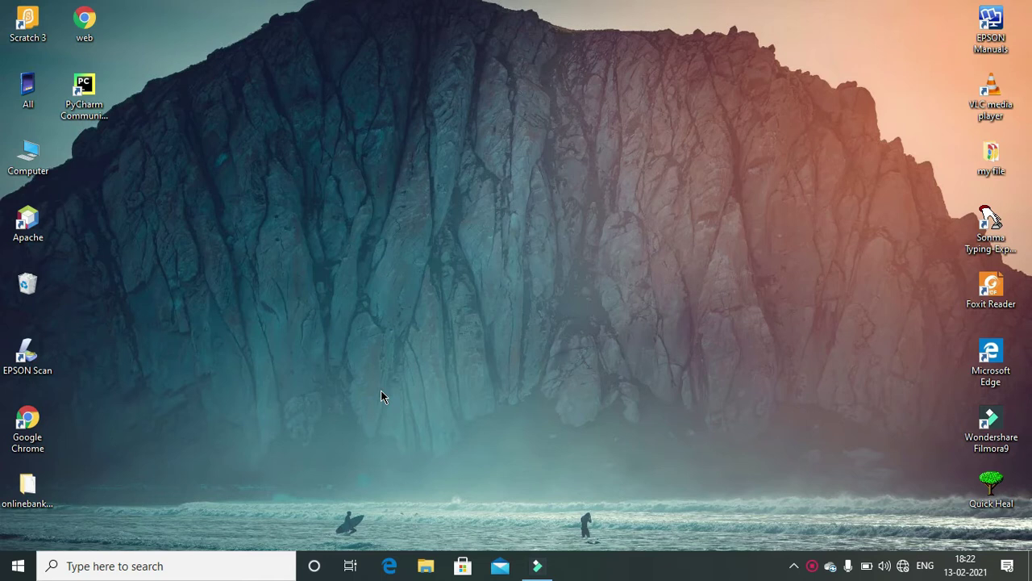
Find and launch Word, and create a blank document
{"action": "left_click", "coordinate": [19, 564]}
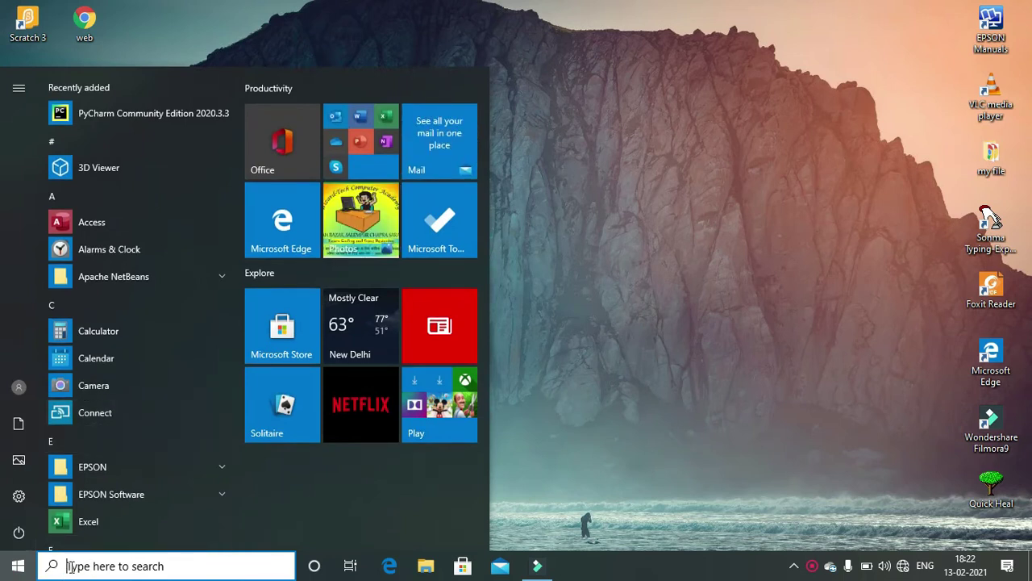
{"action": "type", "text": "word"}
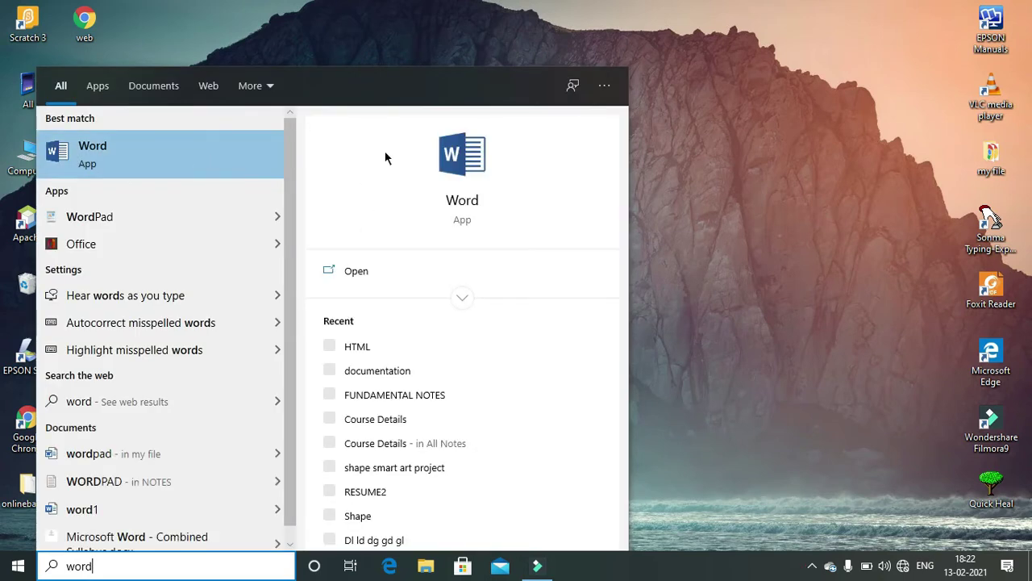
{"action": "left_click", "coordinate": [476, 170]}
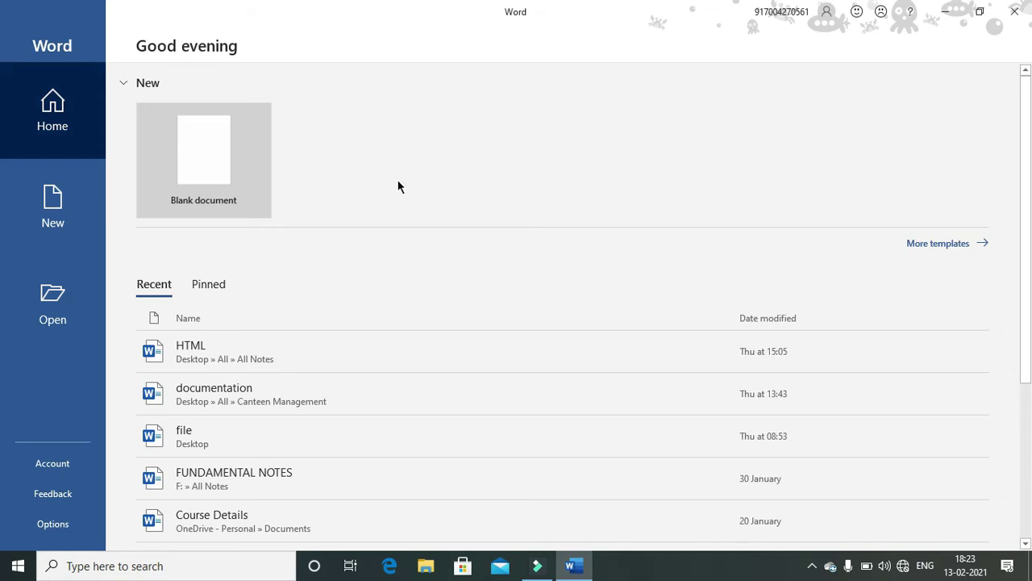
{"action": "left_click", "coordinate": [219, 175]}
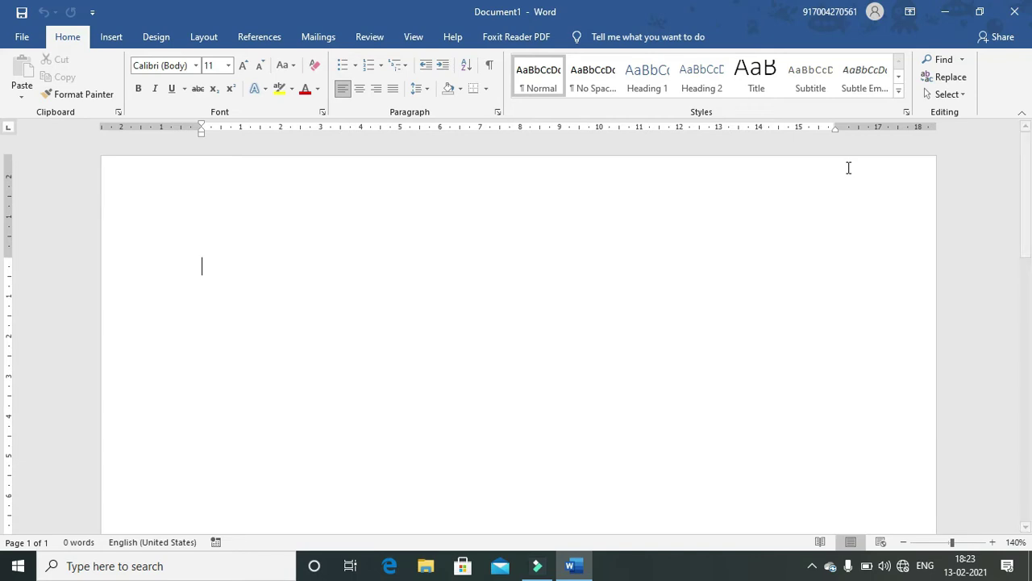
Generate three paragraphs of sample text in the document with =rand(3)
{"action": "type", "text": "=rand"}
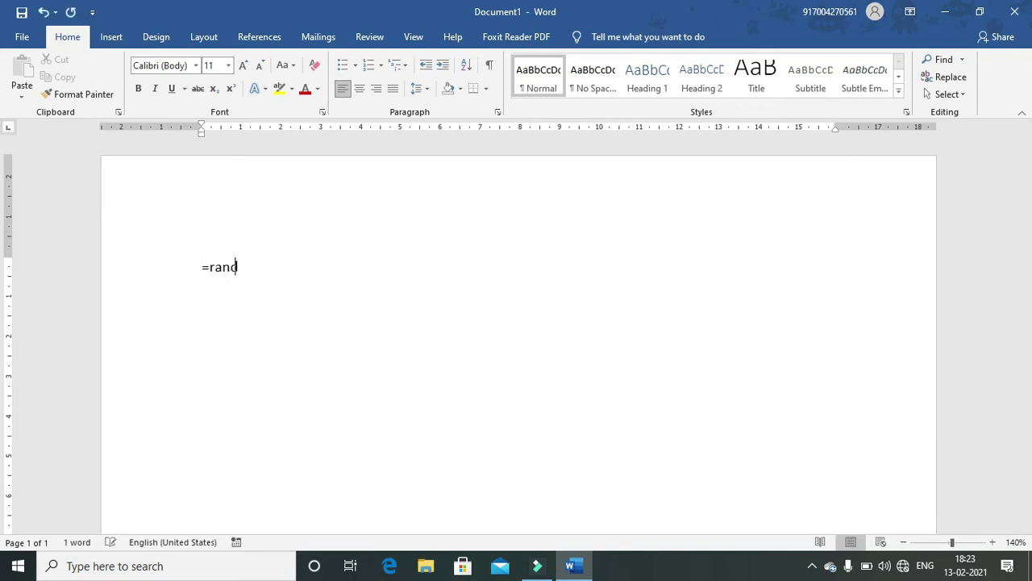
{"action": "type", "text": "(3)"}
{"action": "key", "text": "Return"}
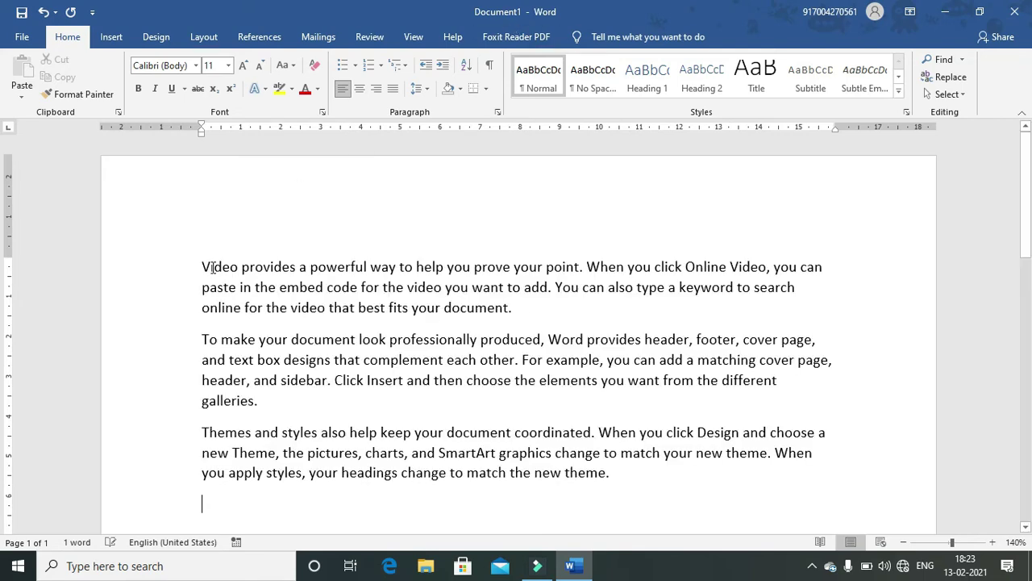
Apply the black text effect with a blue shadow to the whole first paragraph and set its font size to 16
{"action": "left_click_drag", "start_coordinate": [200, 267], "coordinate": [663, 315]}
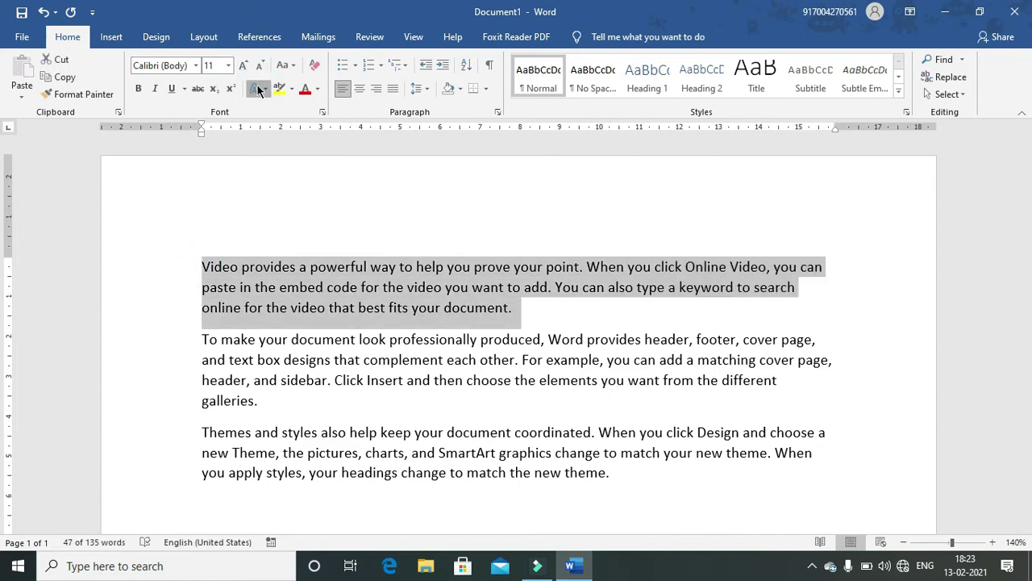
{"action": "left_click", "coordinate": [256, 90]}
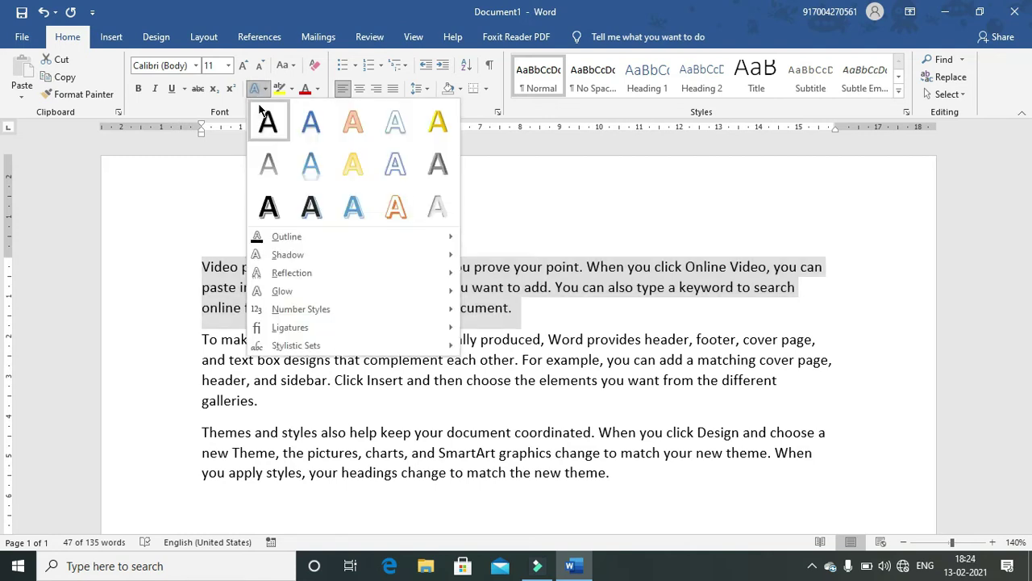
{"action": "left_click", "coordinate": [317, 213]}
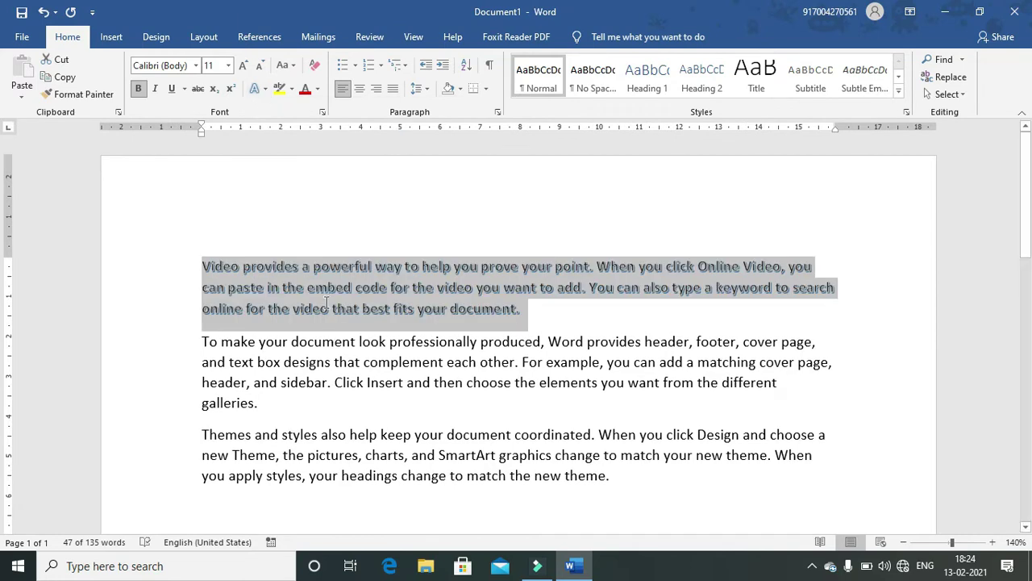
{"action": "left_click", "coordinate": [229, 66]}
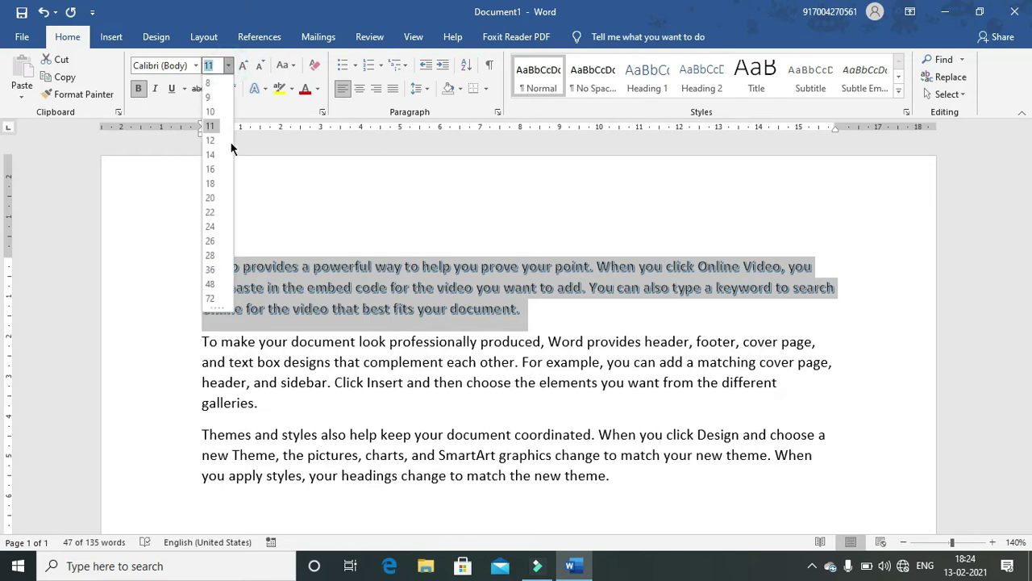
{"action": "left_click", "coordinate": [211, 171]}
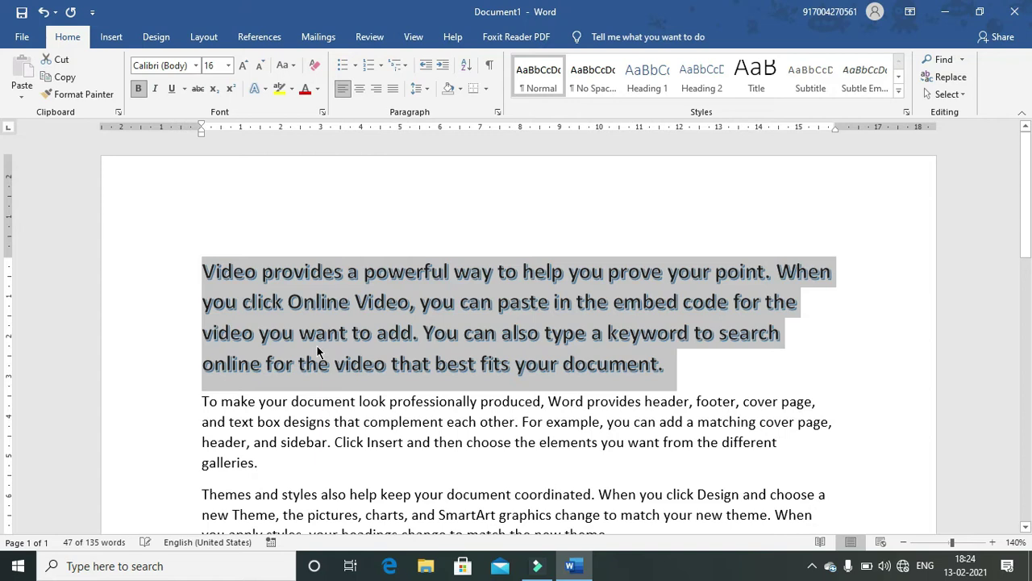
Copy the first paragraph's formatting with Format Painter onto the second paragraph's text from "header, and sidebar" to "galleries."
{"action": "left_click", "coordinate": [258, 302]}
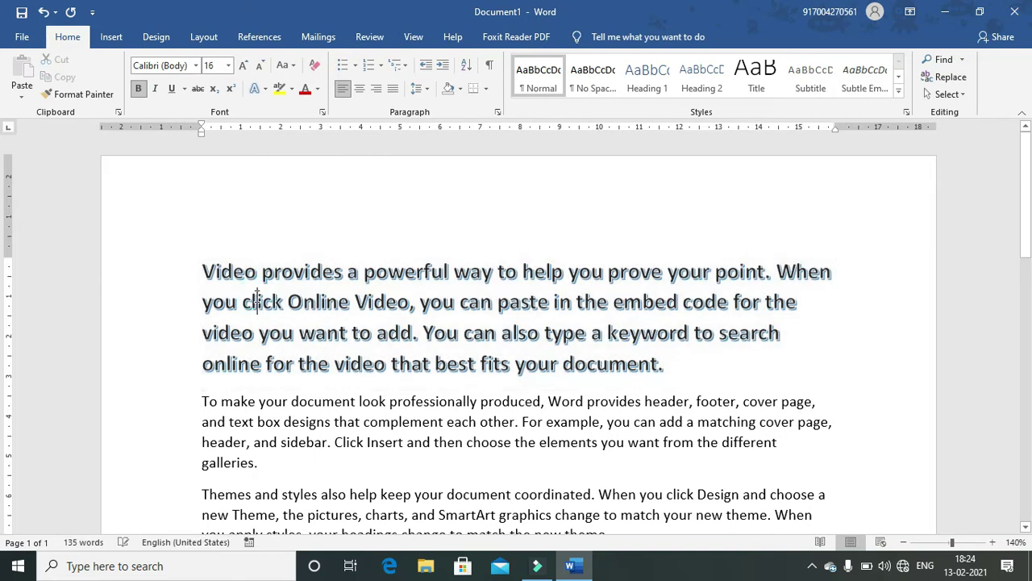
{"action": "left_click_drag", "start_coordinate": [226, 275], "coordinate": [246, 273]}
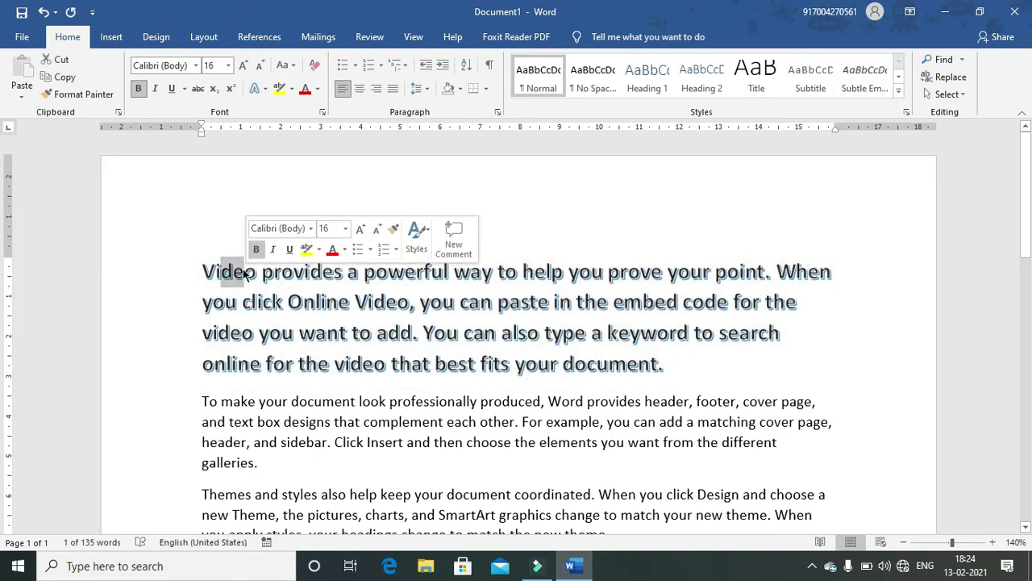
{"action": "left_click", "coordinate": [72, 96]}
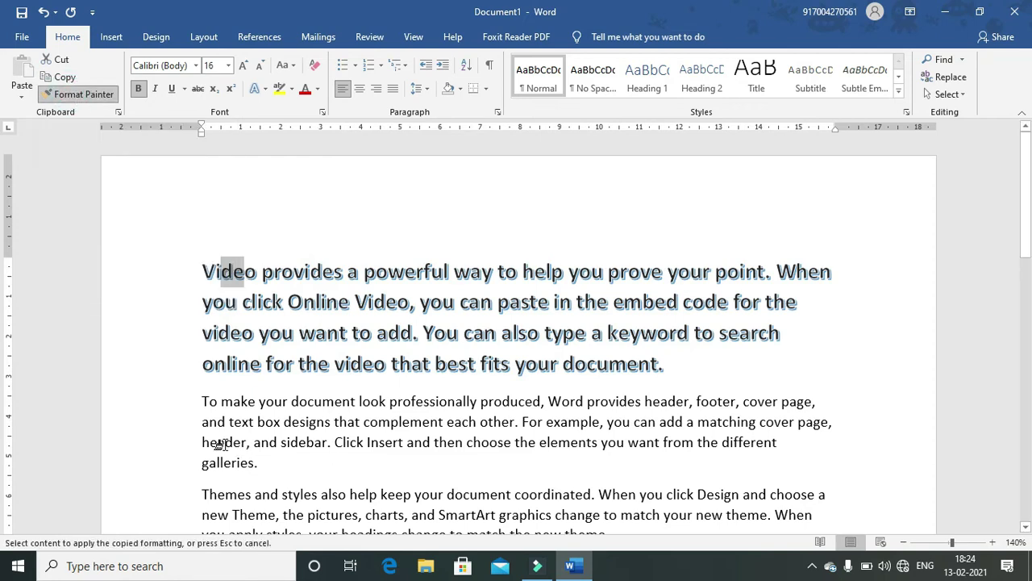
{"action": "left_click_drag", "start_coordinate": [200, 444], "coordinate": [297, 479]}
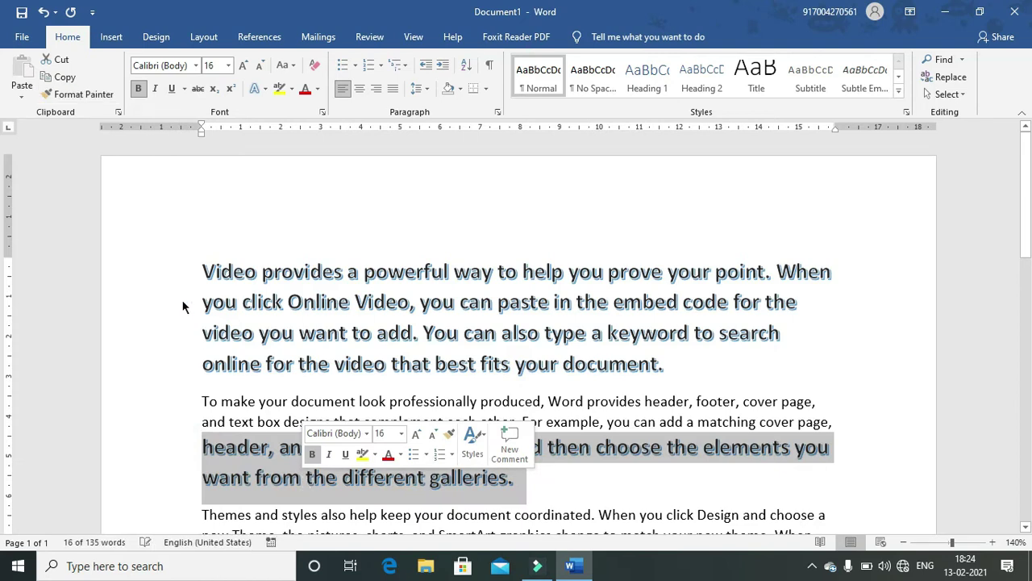
Clear all formatting from the first two paragraphs
{"action": "left_click_drag", "start_coordinate": [199, 271], "coordinate": [562, 500]}
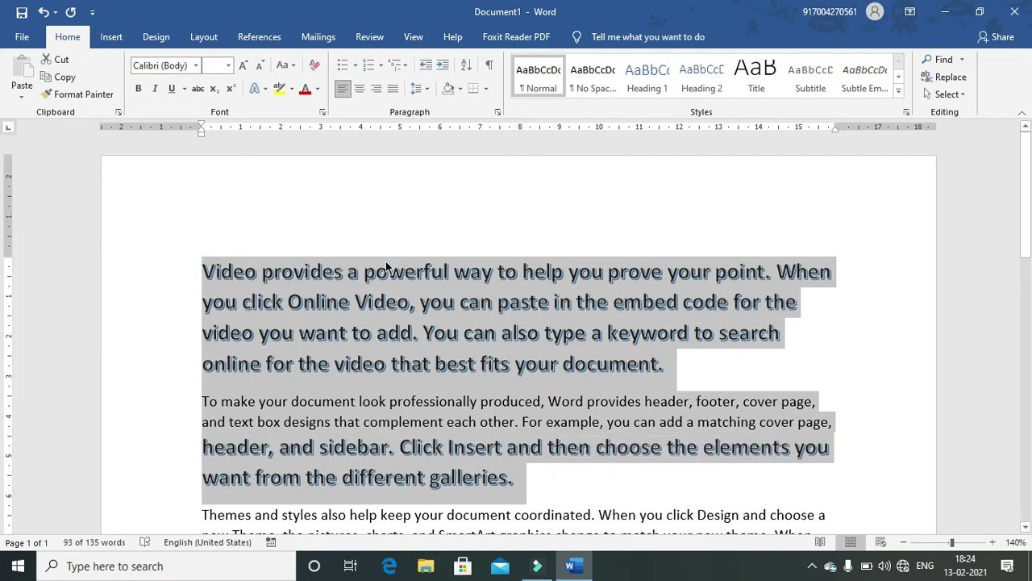
{"action": "left_click", "coordinate": [313, 68]}
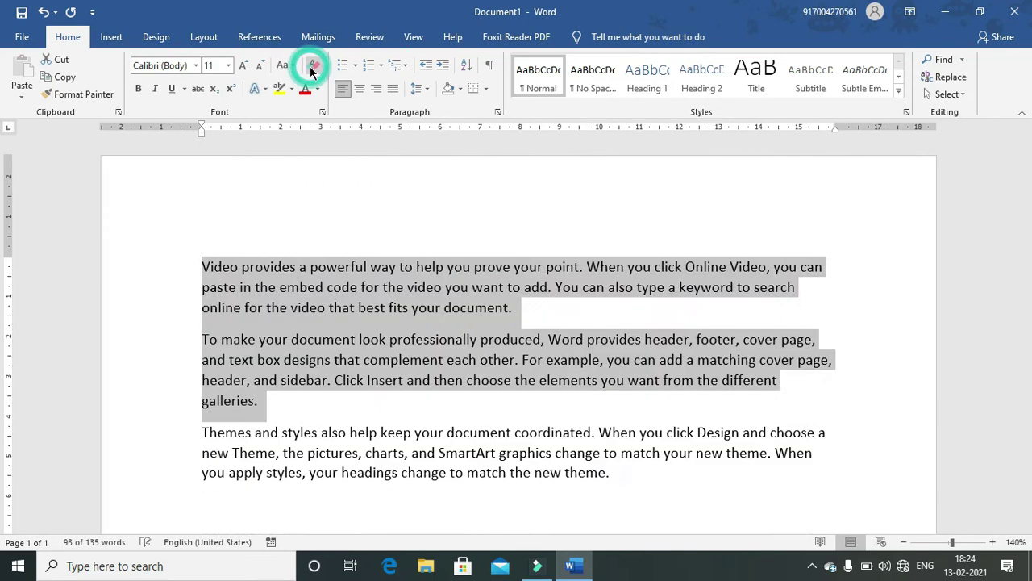
{"action": "left_click", "coordinate": [341, 402]}
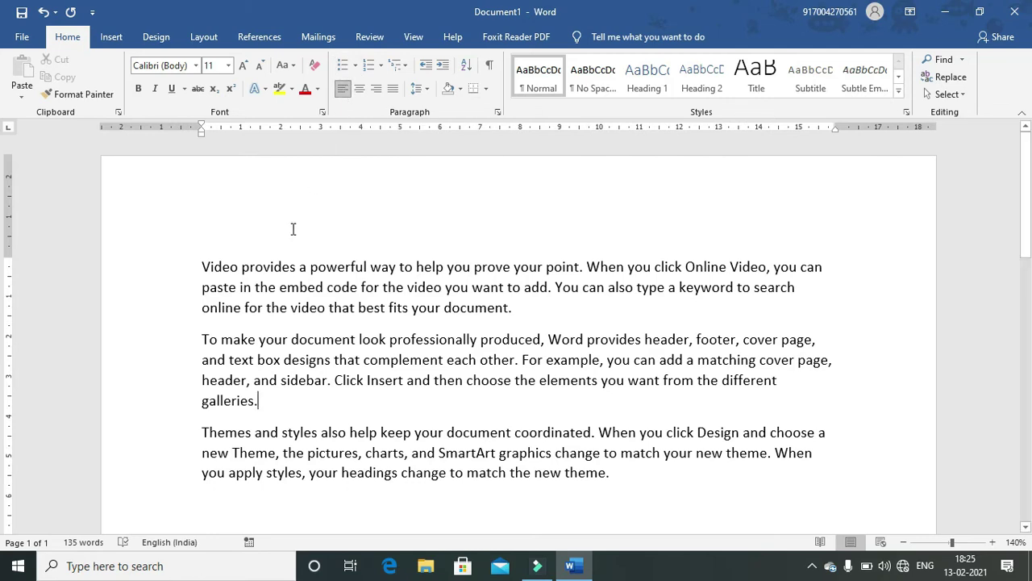
Center the second paragraph, which begins "To make your document look professionally produced"
{"action": "left_click", "coordinate": [198, 264]}
{"action": "left_click_drag", "start_coordinate": [204, 335], "coordinate": [297, 400]}
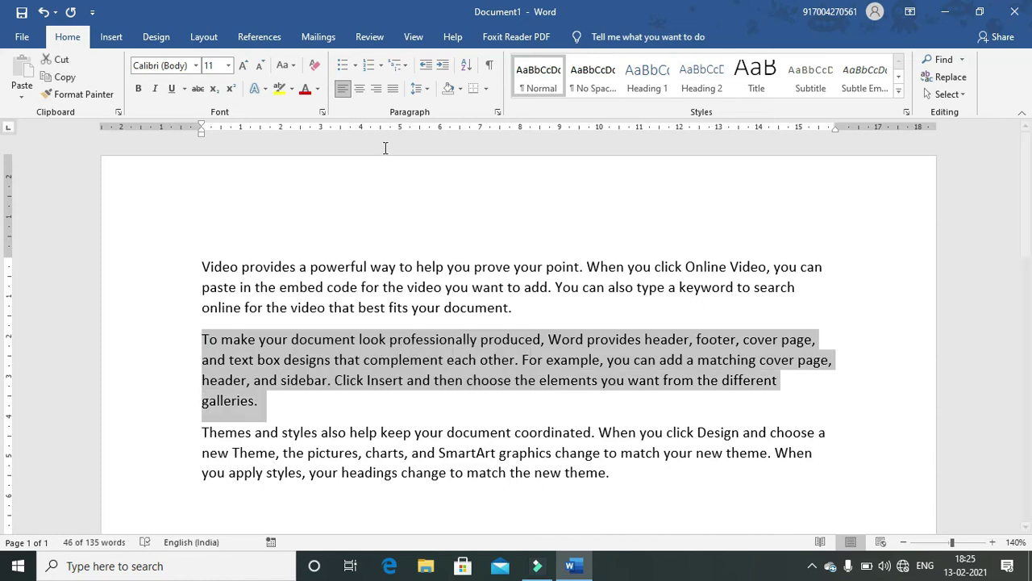
{"action": "left_click", "coordinate": [362, 91]}
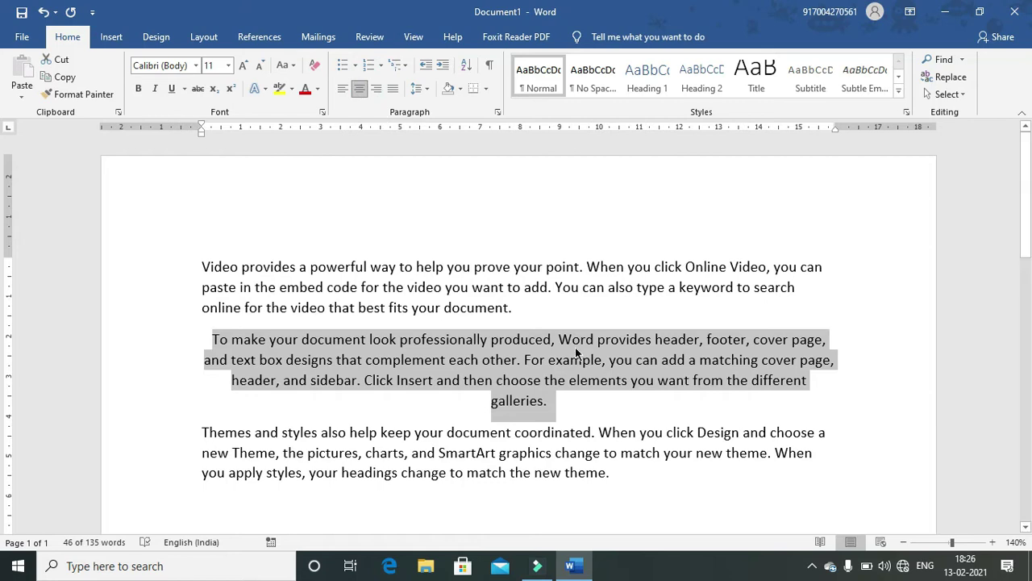
Add two new lines after the last paragraph and enter the centered text "Home Tab" on the second one
{"action": "left_click", "coordinate": [635, 476]}
{"action": "key", "text": "Return"}
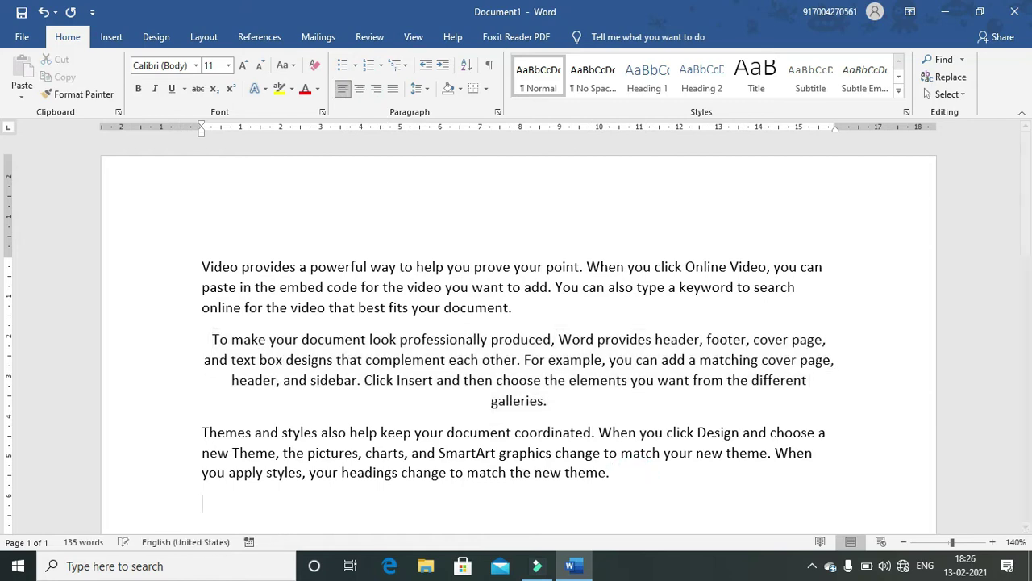
{"action": "key", "text": "Return"}
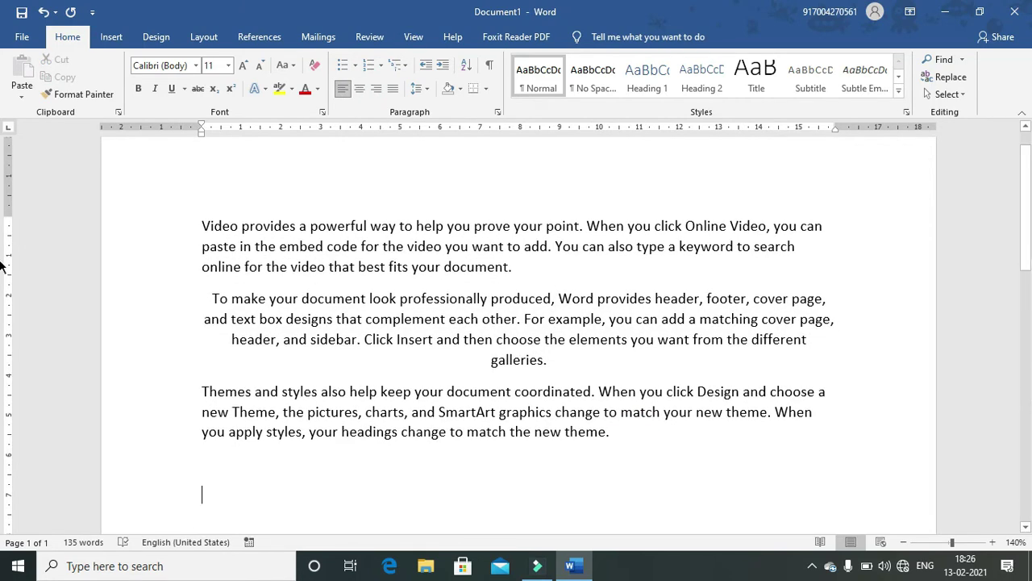
{"action": "left_click_drag", "start_coordinate": [1025, 171], "coordinate": [1025, 219]}
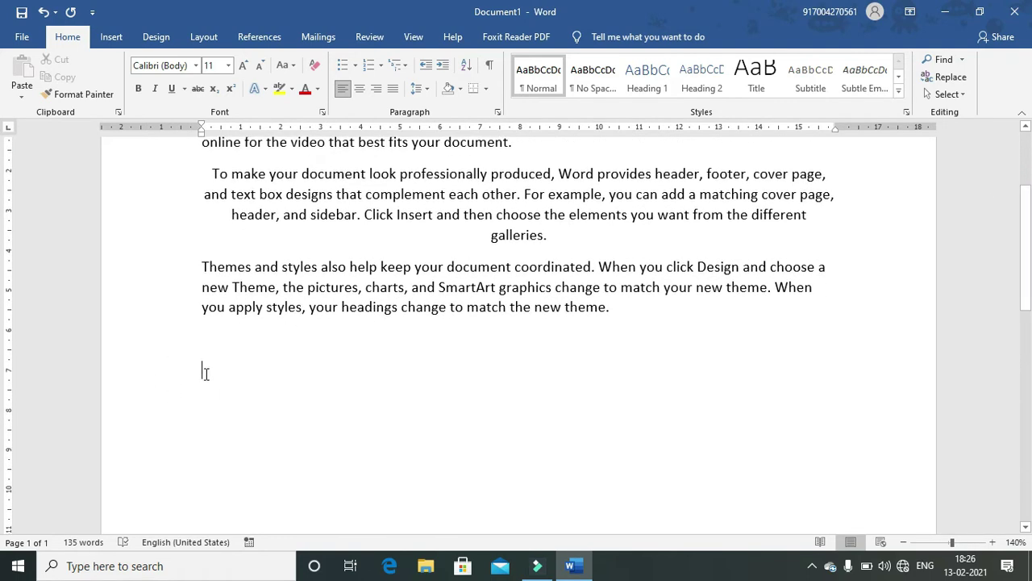
{"action": "left_click", "coordinate": [358, 91]}
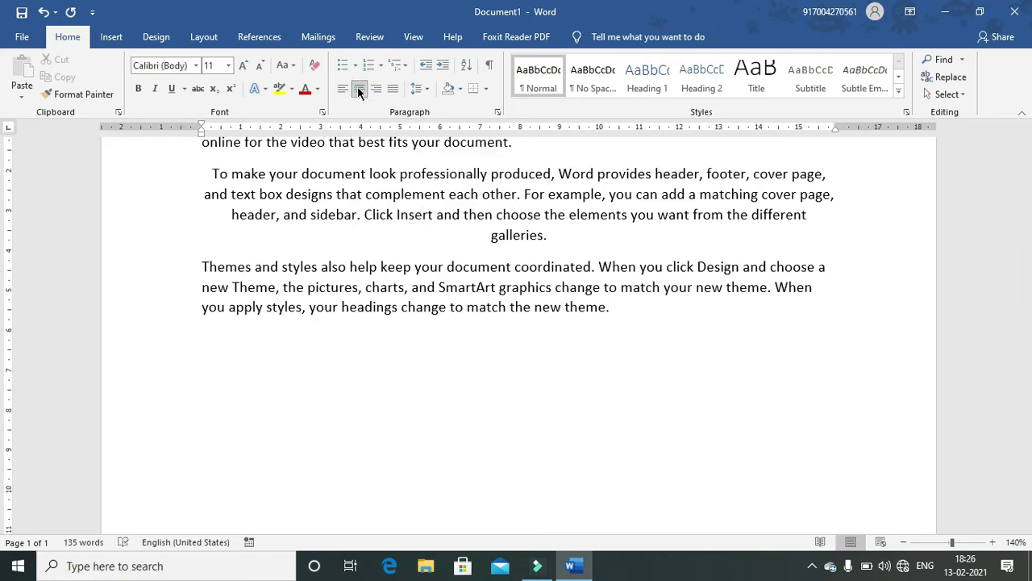
{"action": "type", "text": "Home Tab"}
Center the empty line below the "Home Tab" text
{"action": "left_click", "coordinate": [608, 367]}
{"action": "left_click_drag", "start_coordinate": [571, 372], "coordinate": [451, 373]}
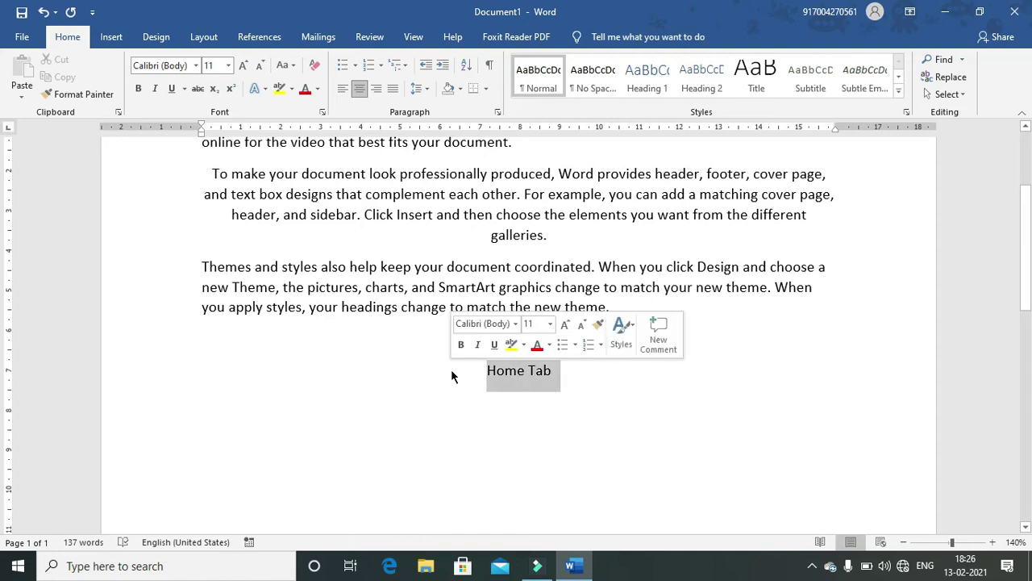
{"action": "left_click", "coordinate": [652, 393]}
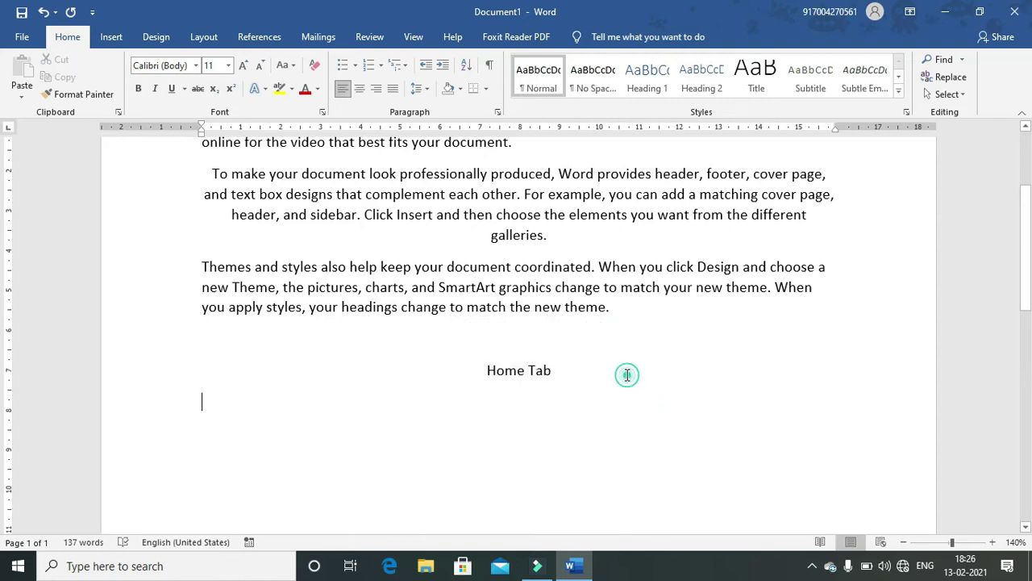
{"action": "key", "text": "ctrl+e"}
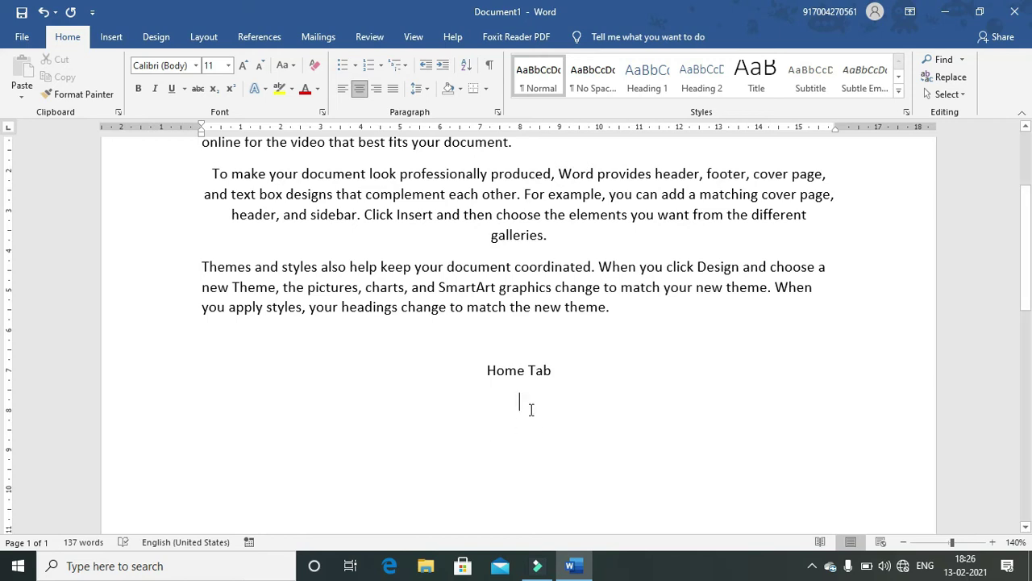
Try left and right alignment on the empty line below "Home Tab", leaving it left-aligned
{"action": "left_click", "coordinate": [342, 89]}
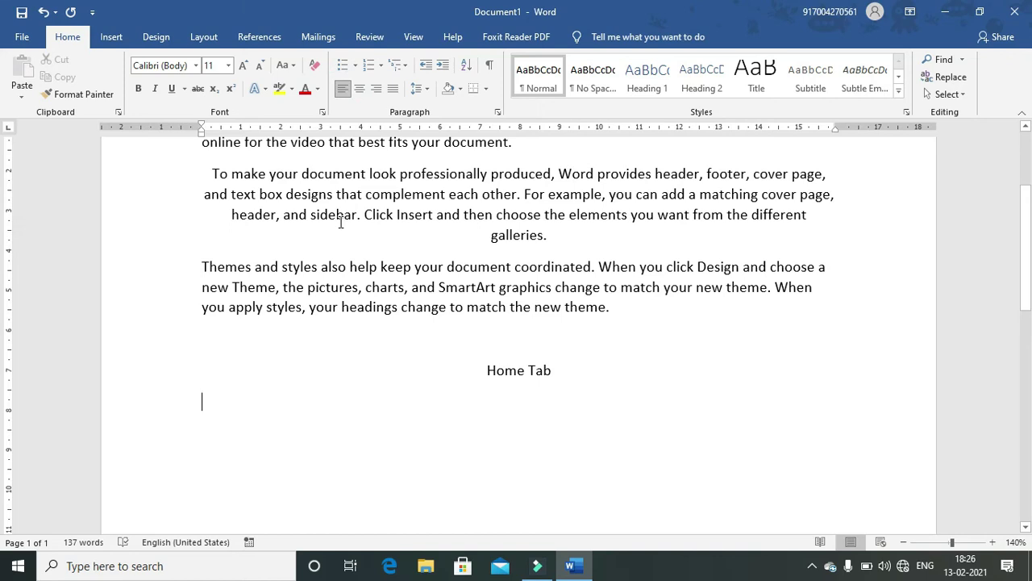
{"action": "left_click", "coordinate": [380, 87]}
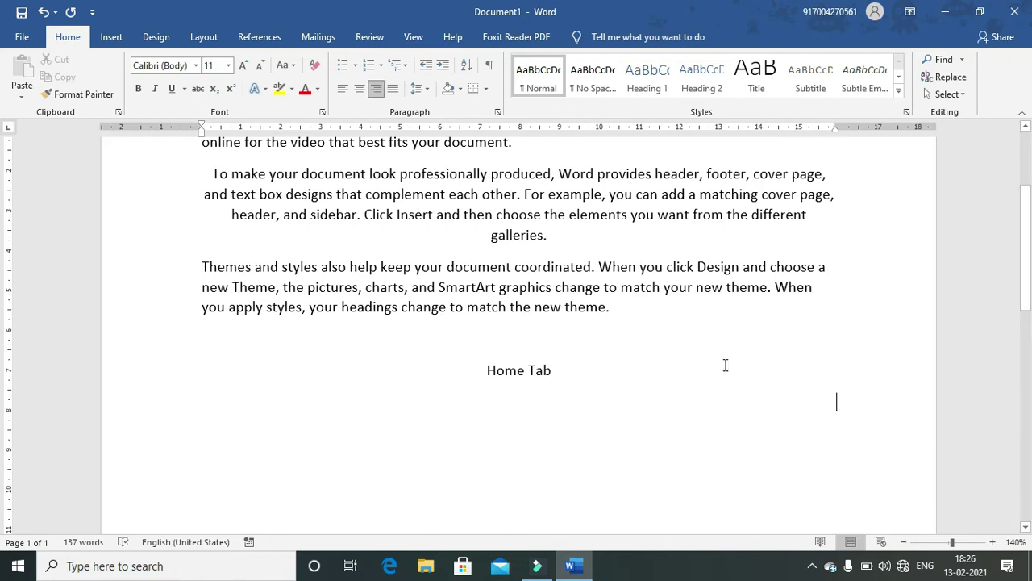
{"action": "left_click", "coordinate": [344, 91]}
Try right alignment on the second paragraph, justify it instead, and check its straight right edge
{"action": "left_click", "coordinate": [449, 204]}
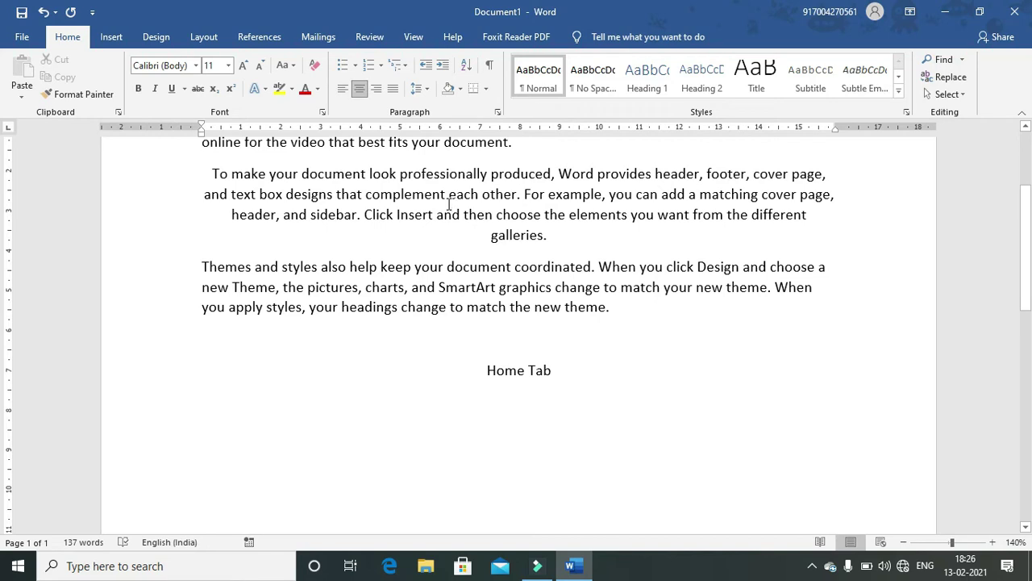
{"action": "left_click", "coordinate": [377, 167]}
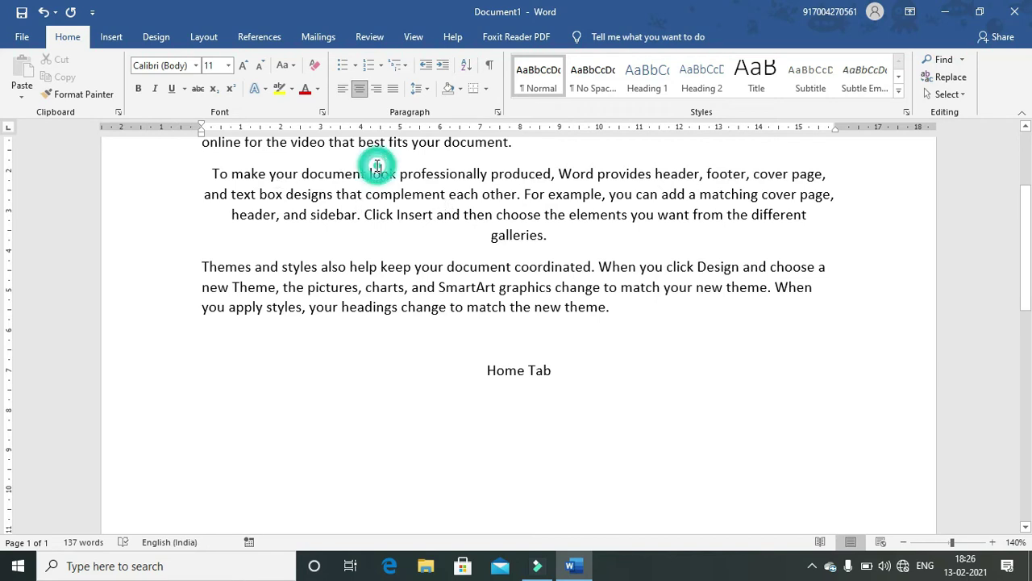
{"action": "left_click", "coordinate": [376, 89]}
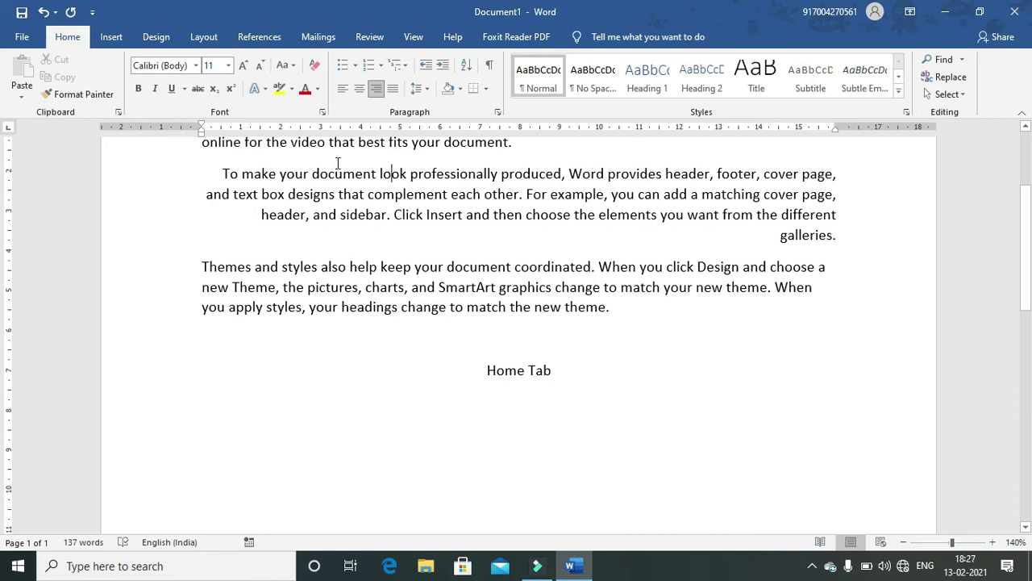
{"action": "left_click", "coordinate": [394, 88]}
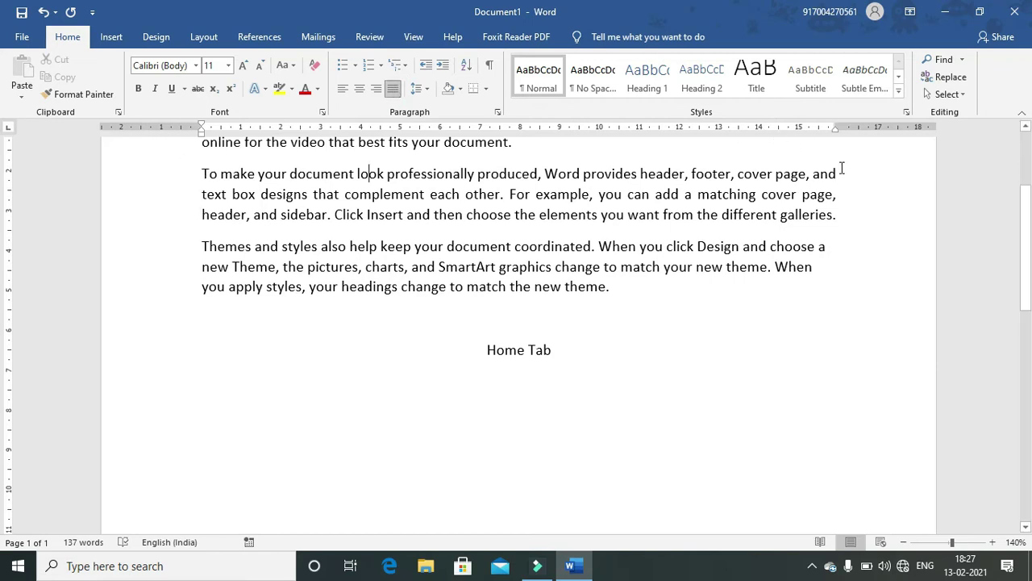
{"action": "left_click_drag", "start_coordinate": [838, 167], "coordinate": [843, 215]}
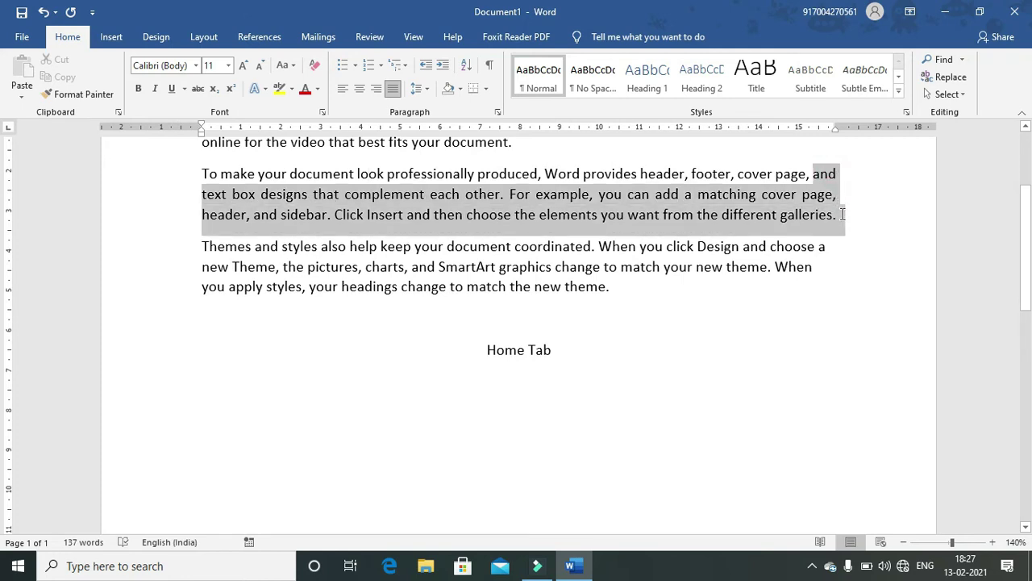
{"action": "left_click", "coordinate": [794, 278]}
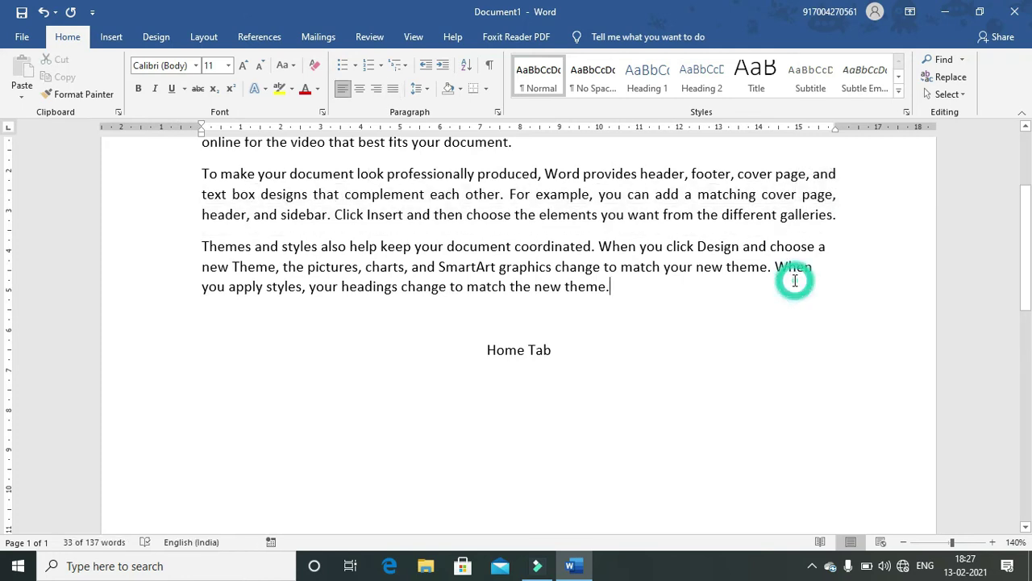
Justify the first paragraph, beginning "Video provides", and the third, beginning "Themes and styles"
{"action": "scroll", "coordinate": [794, 280], "scroll_direction": "up", "scroll_amount": 1}
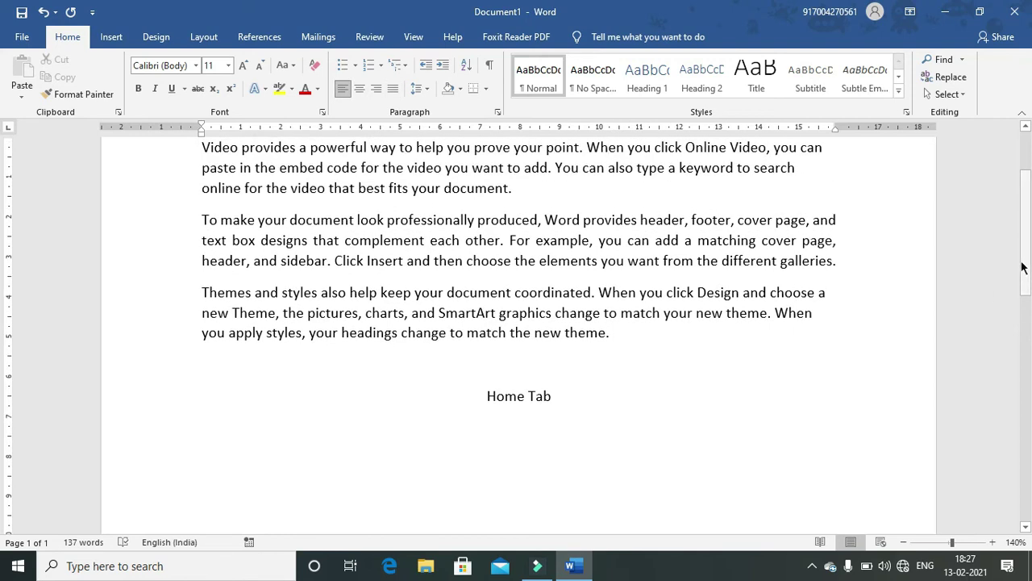
{"action": "left_click_drag", "start_coordinate": [1029, 262], "coordinate": [955, 222]}
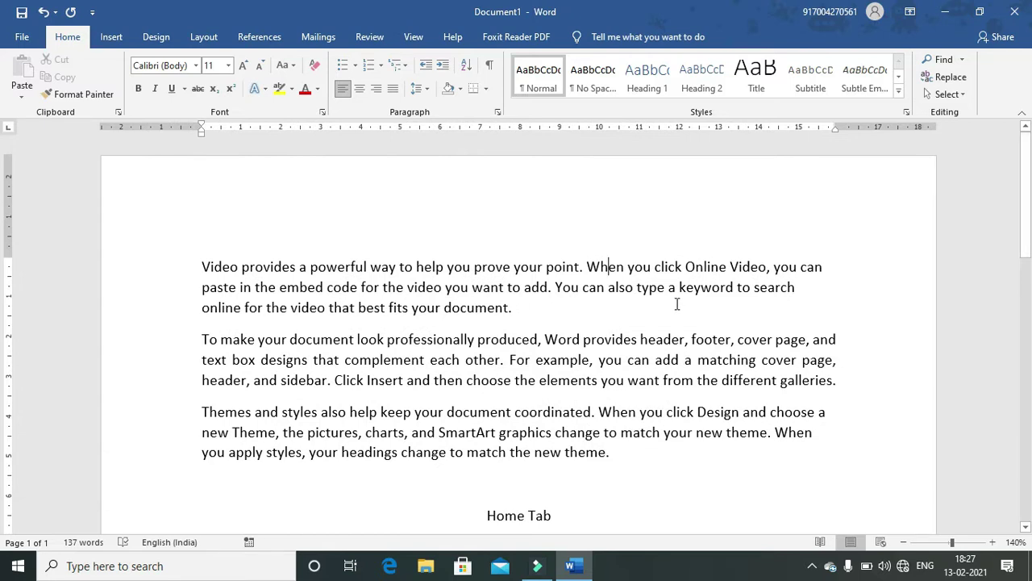
{"action": "left_click", "coordinate": [711, 289]}
{"action": "left_click", "coordinate": [394, 91]}
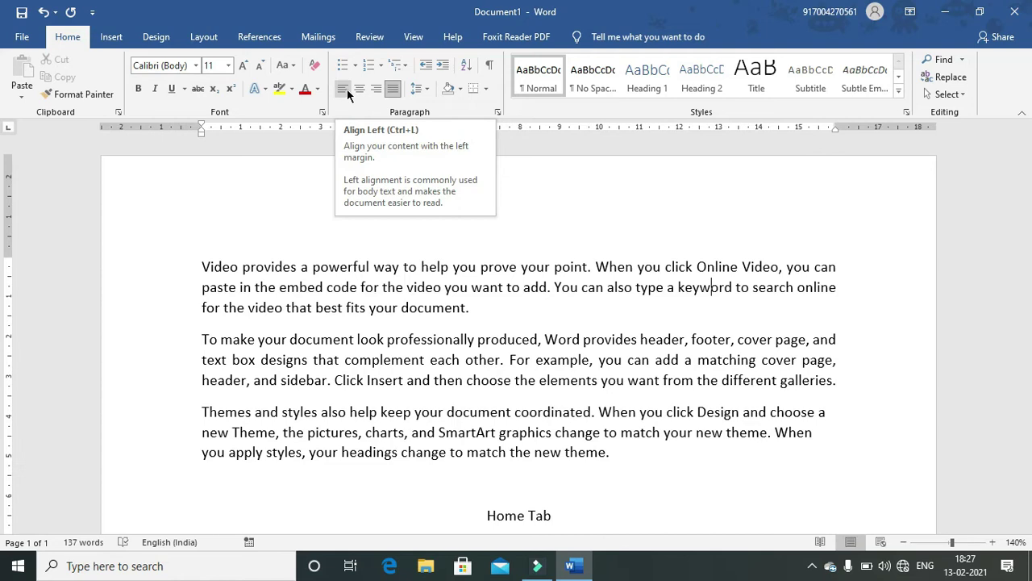
{"action": "left_click", "coordinate": [376, 434]}
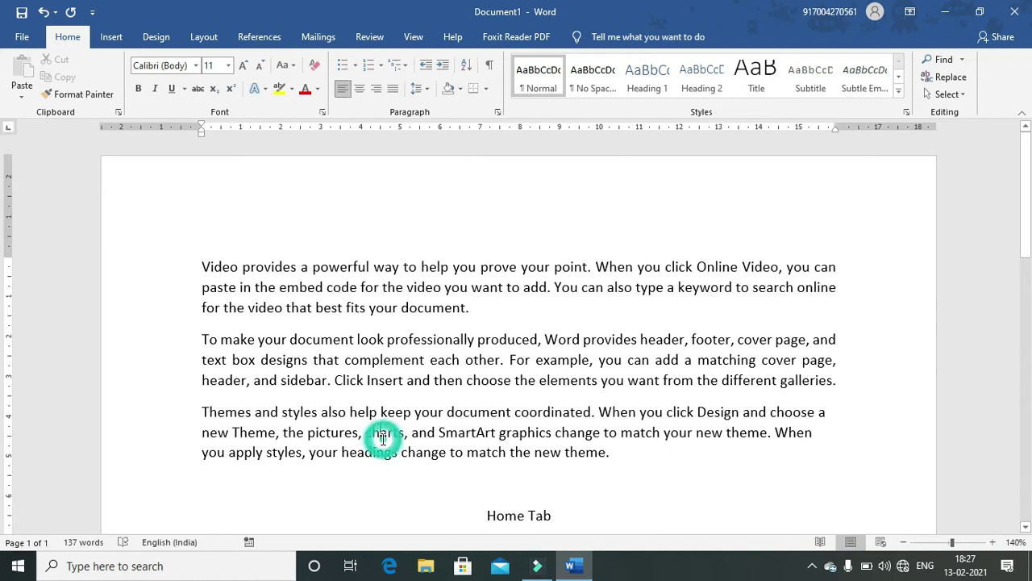
{"action": "left_click", "coordinate": [394, 89]}
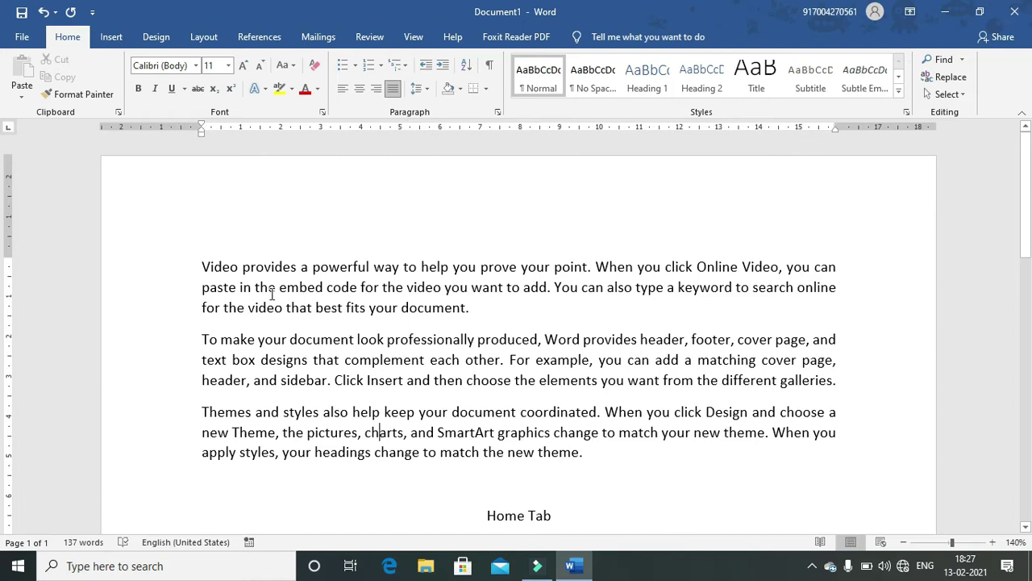
Set the line spacing of all three body paragraphs to 1.15
{"action": "left_click_drag", "start_coordinate": [201, 265], "coordinate": [658, 457]}
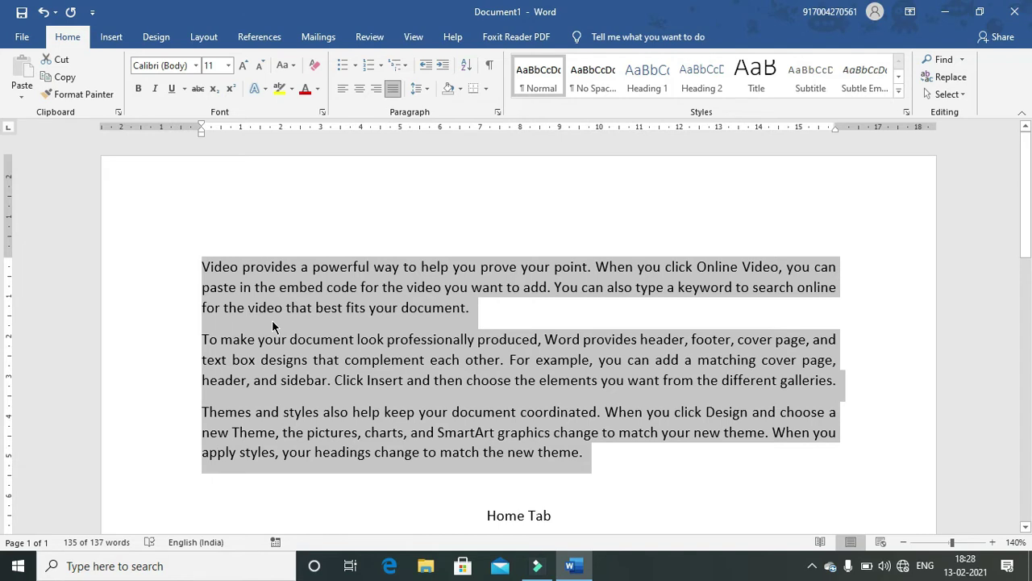
{"action": "left_click", "coordinate": [428, 89]}
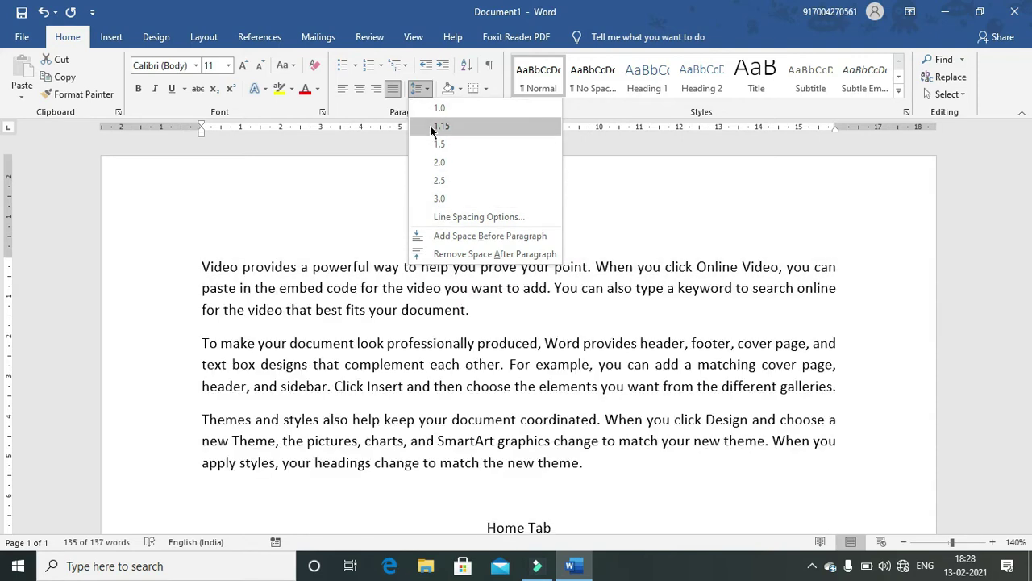
{"action": "left_click", "coordinate": [430, 125]}
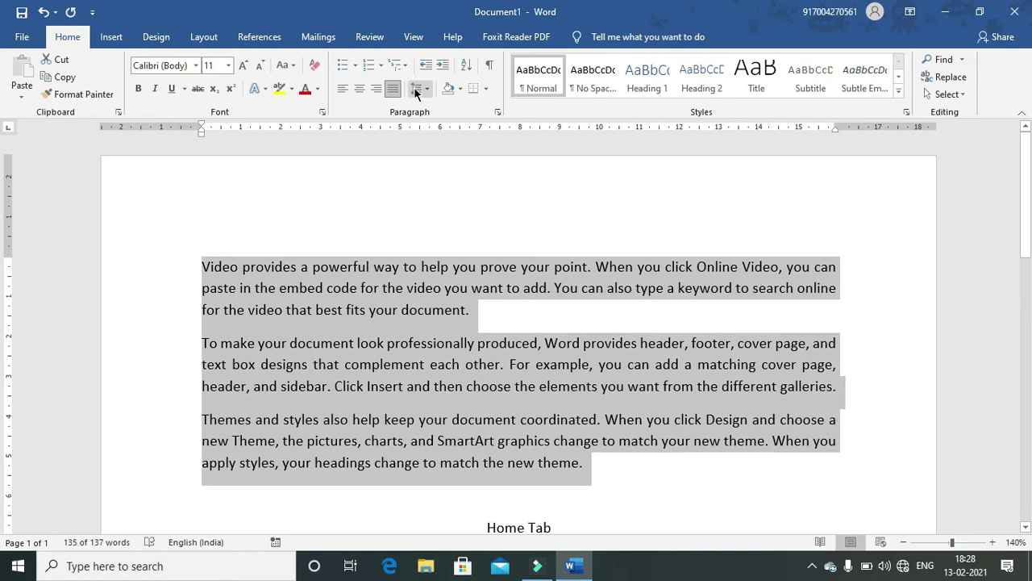
Remove the space after the three selected body paragraphs and add it back
{"action": "left_click", "coordinate": [416, 87]}
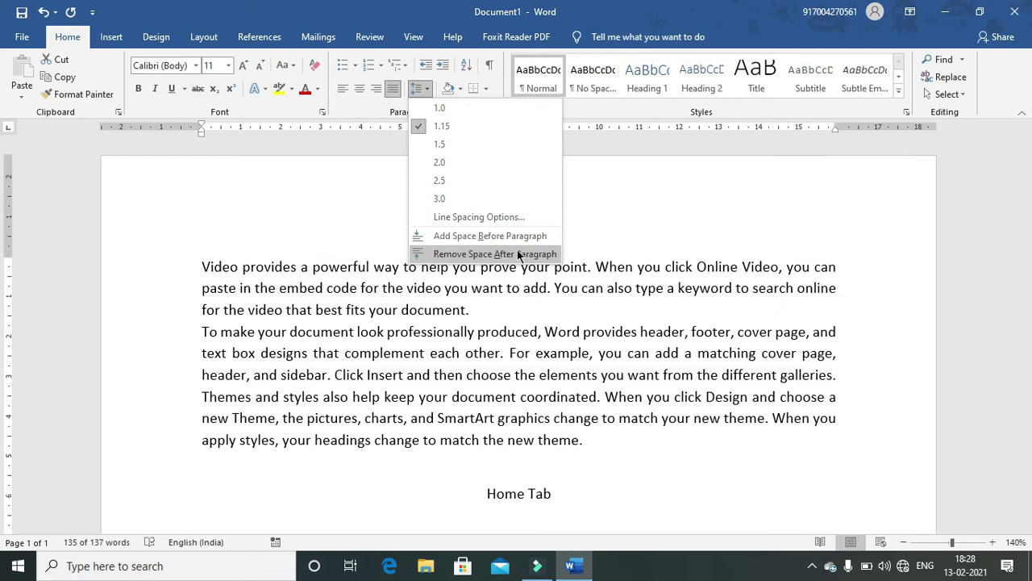
{"action": "left_click", "coordinate": [517, 251]}
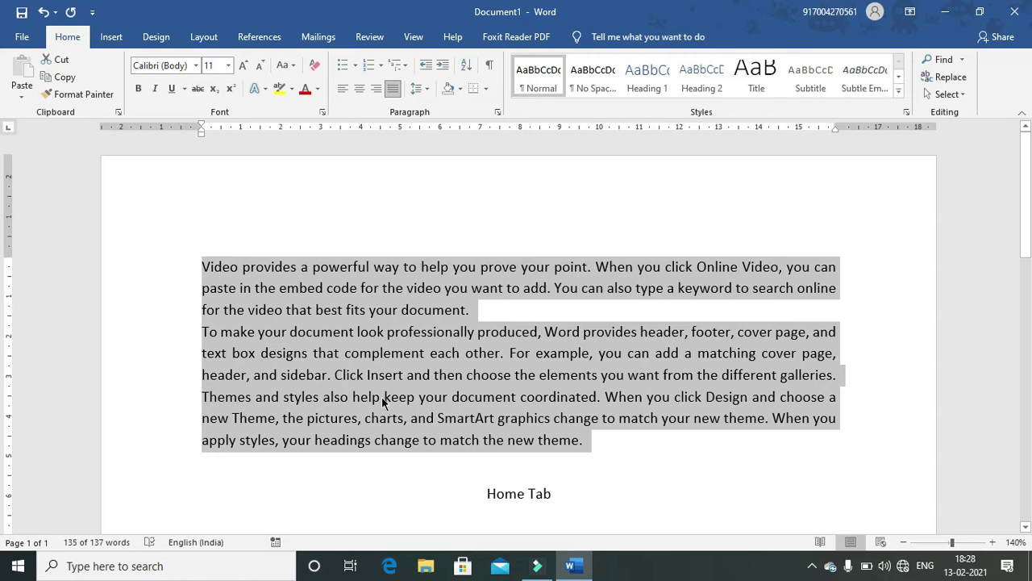
{"action": "left_click", "coordinate": [420, 95]}
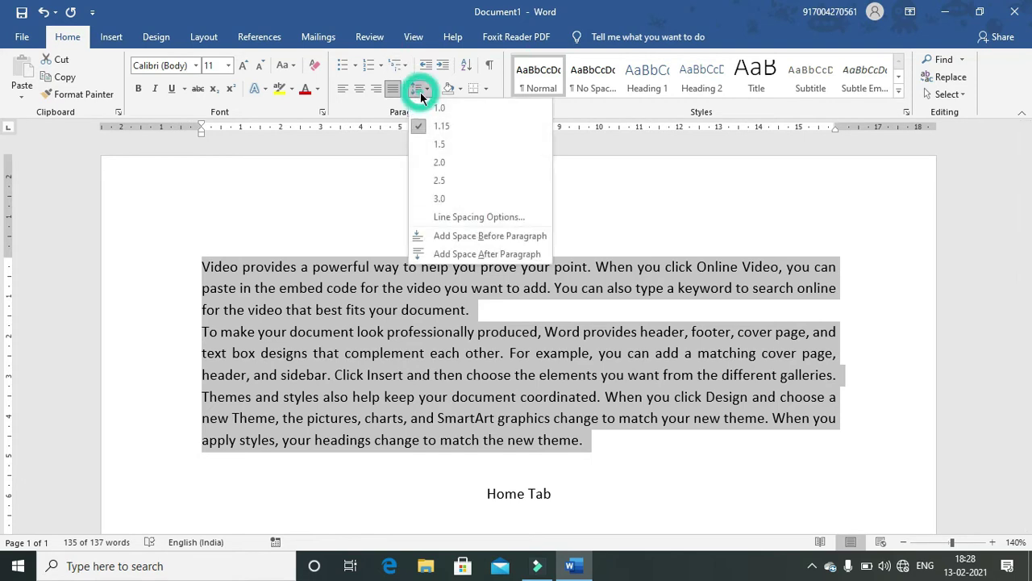
{"action": "left_click", "coordinate": [465, 254]}
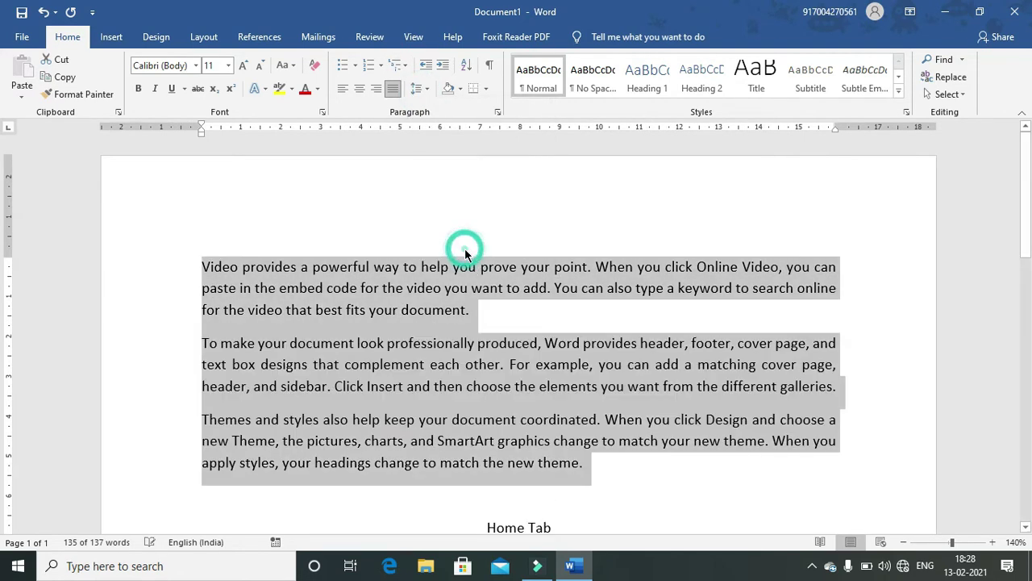
Increase the left indent of the first paragraph, beginning "Video provides", by five levels
{"action": "left_click", "coordinate": [360, 307]}
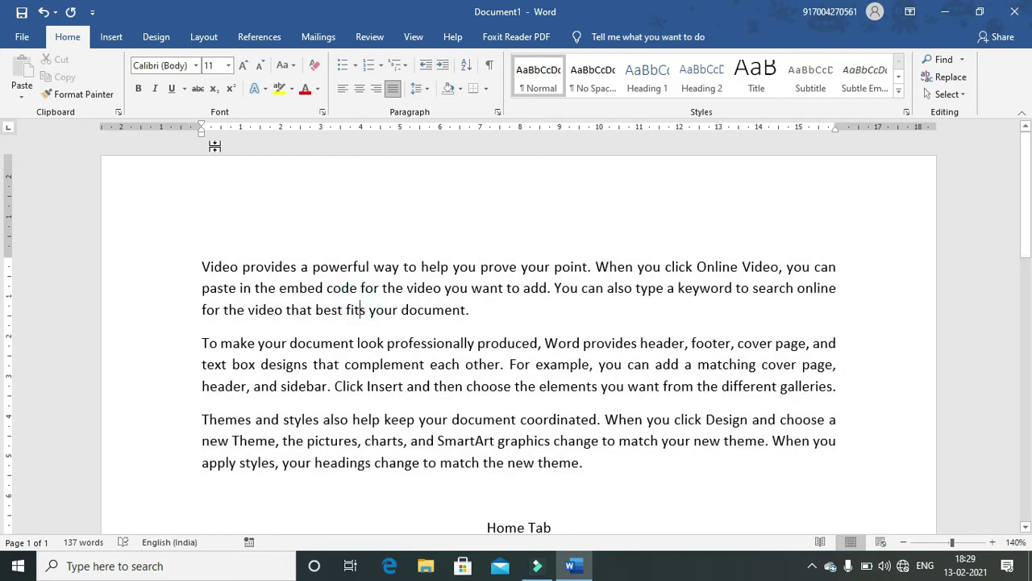
{"action": "left_click", "coordinate": [203, 266]}
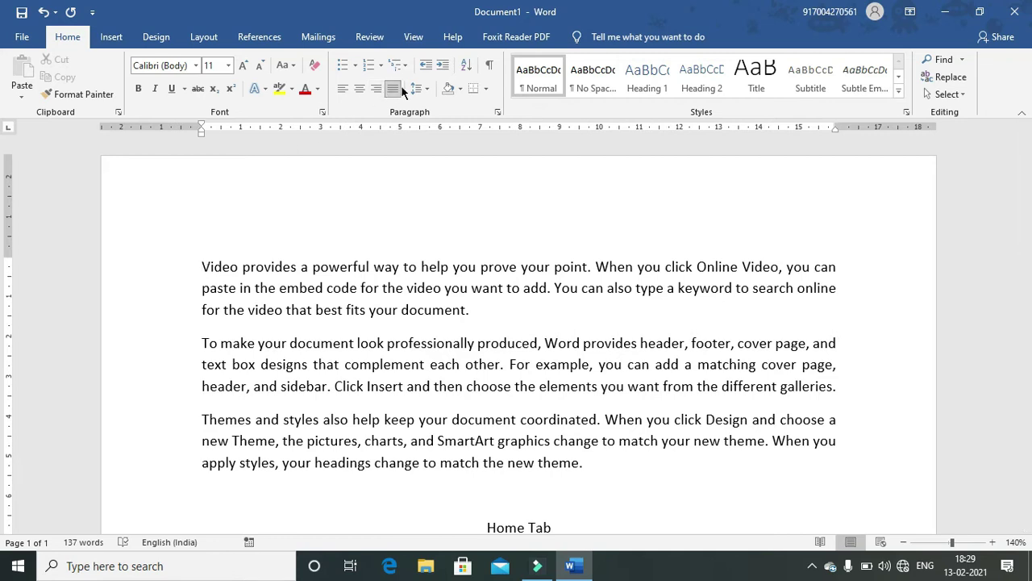
{"action": "left_click", "coordinate": [442, 68]}
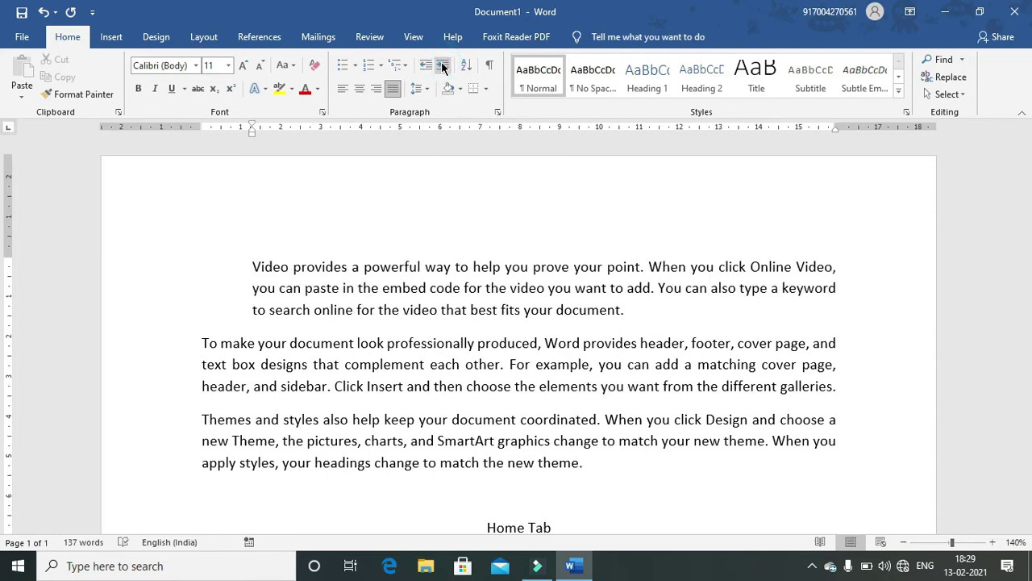
{"action": "left_click", "coordinate": [442, 68]}
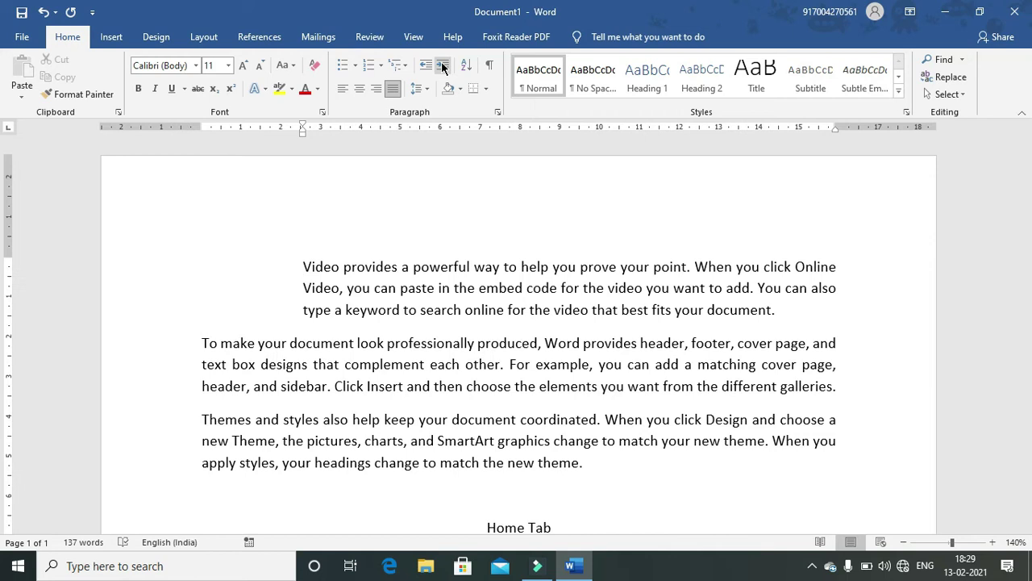
{"action": "left_click", "coordinate": [442, 68]}
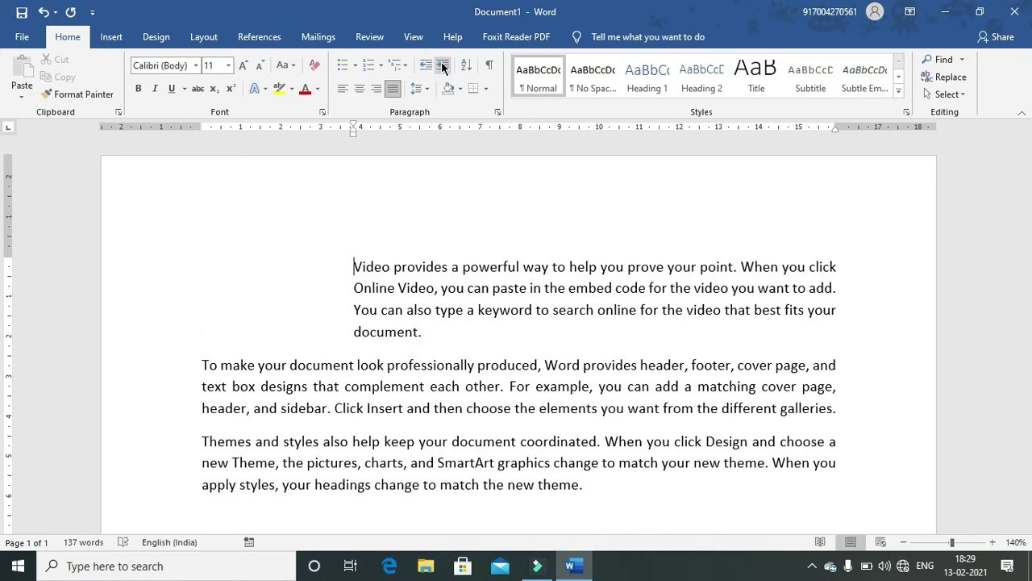
{"action": "left_click", "coordinate": [442, 67]}
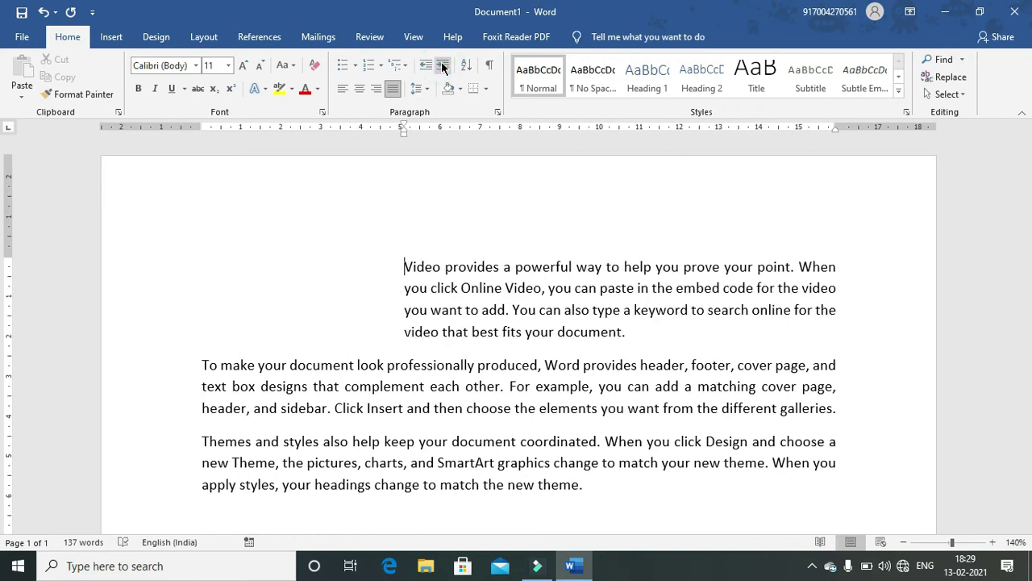
{"action": "left_click", "coordinate": [441, 68]}
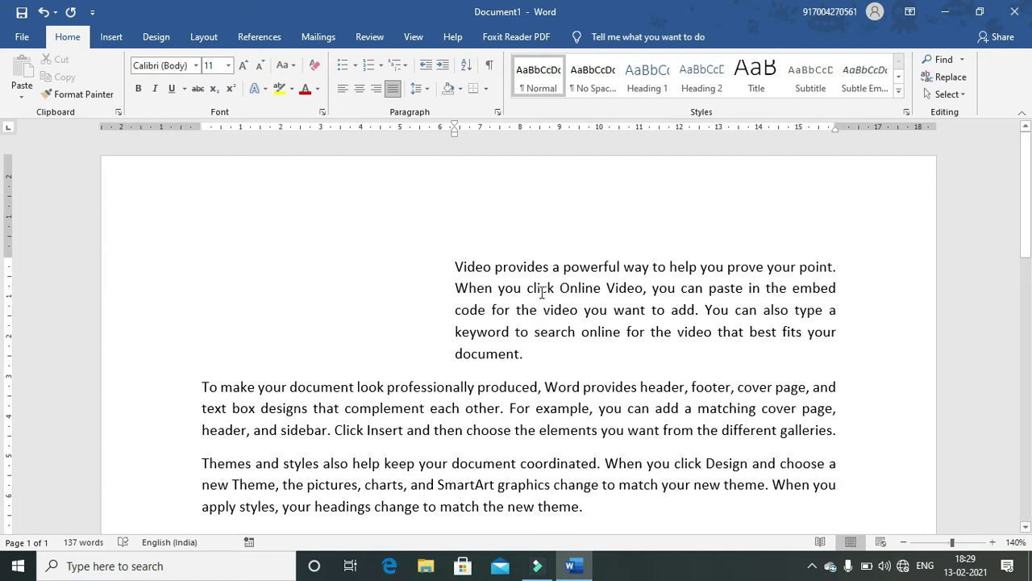
Decrease the first paragraph's indent by five levels, back to the left margin
{"action": "left_click", "coordinate": [425, 64]}
{"action": "left_click", "coordinate": [425, 64]}
{"action": "left_click", "coordinate": [425, 65]}
{"action": "left_click", "coordinate": [424, 67]}
{"action": "left_click", "coordinate": [423, 66]}
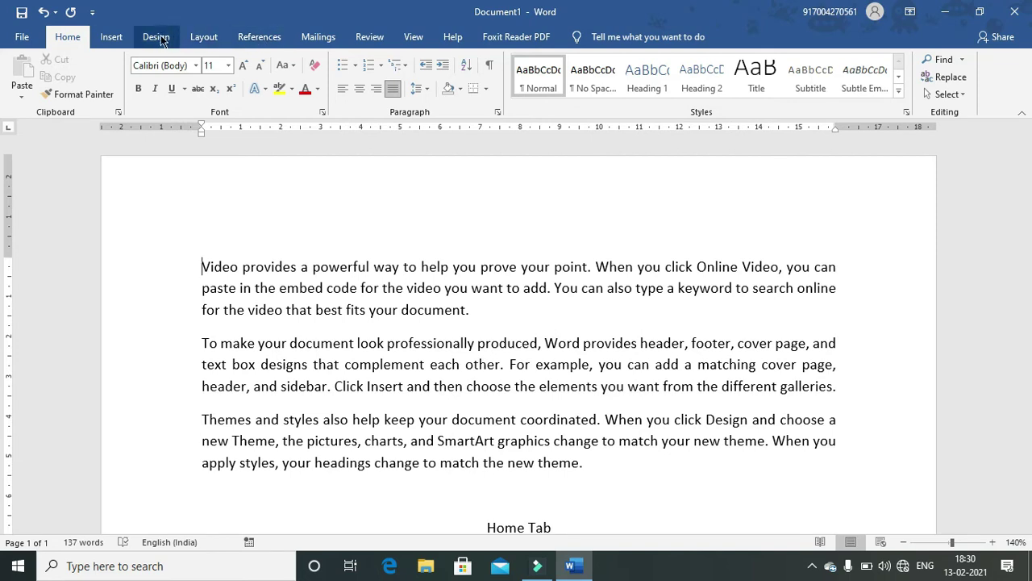
Set the right indent of the first paragraph to 8 cm
{"action": "left_click", "coordinate": [202, 42]}
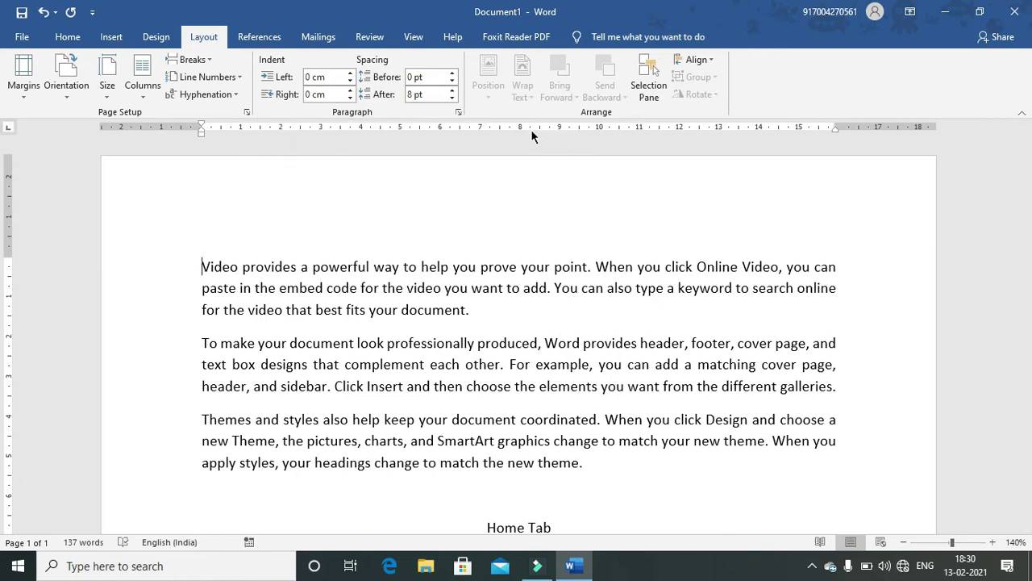
{"action": "left_click", "coordinate": [334, 93]}
{"action": "type", "text": "8"}
{"action": "key", "text": "Return"}
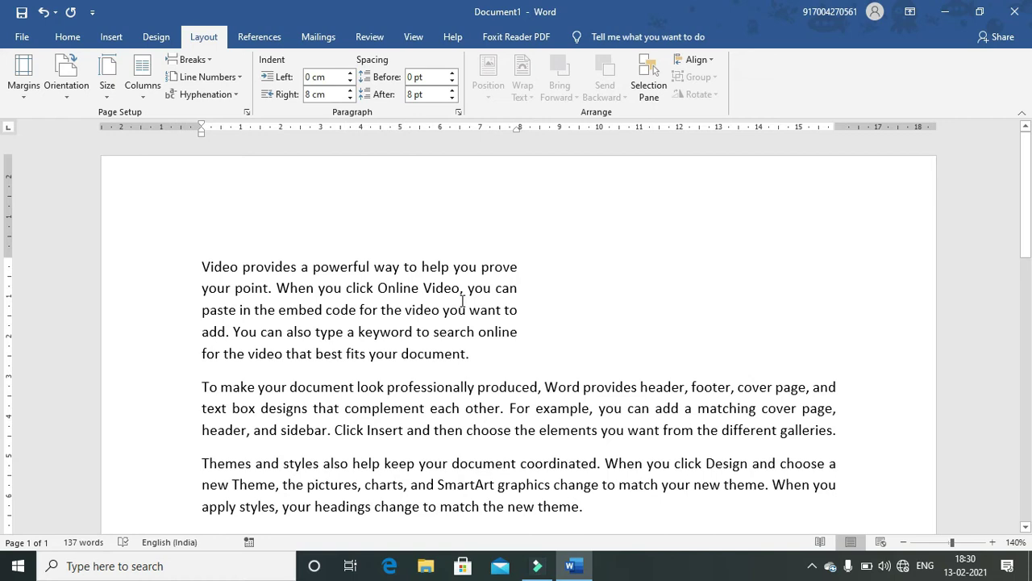
Set the left indent of the second paragraph, beginning "To make your document", to 8 cm
{"action": "left_click", "coordinate": [405, 398]}
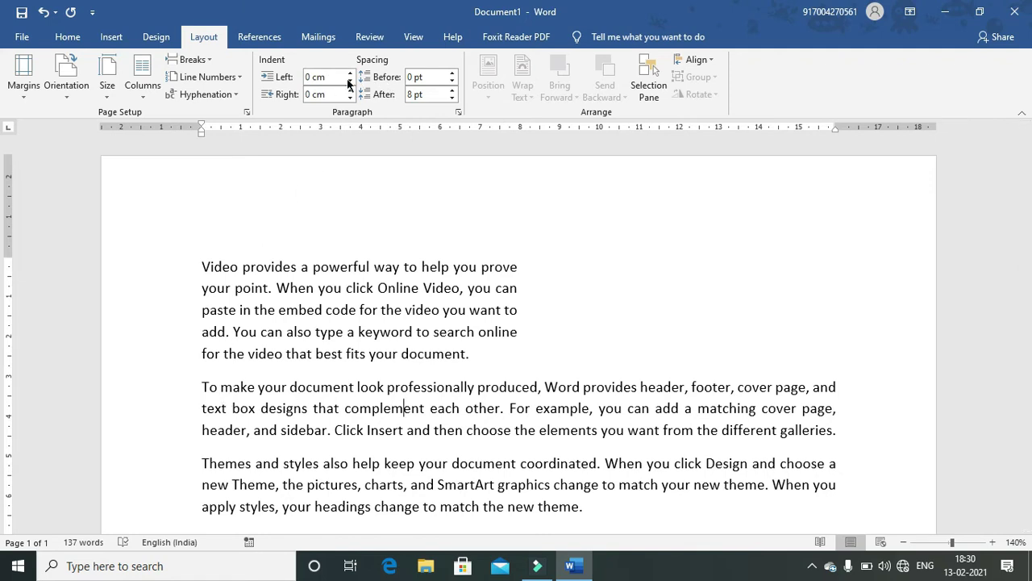
{"action": "left_click_drag", "start_coordinate": [329, 79], "coordinate": [275, 82]}
{"action": "key", "text": "Delete"}
{"action": "key", "text": "Delete"}
{"action": "type", "text": "8"}
{"action": "left_click", "coordinate": [375, 321]}
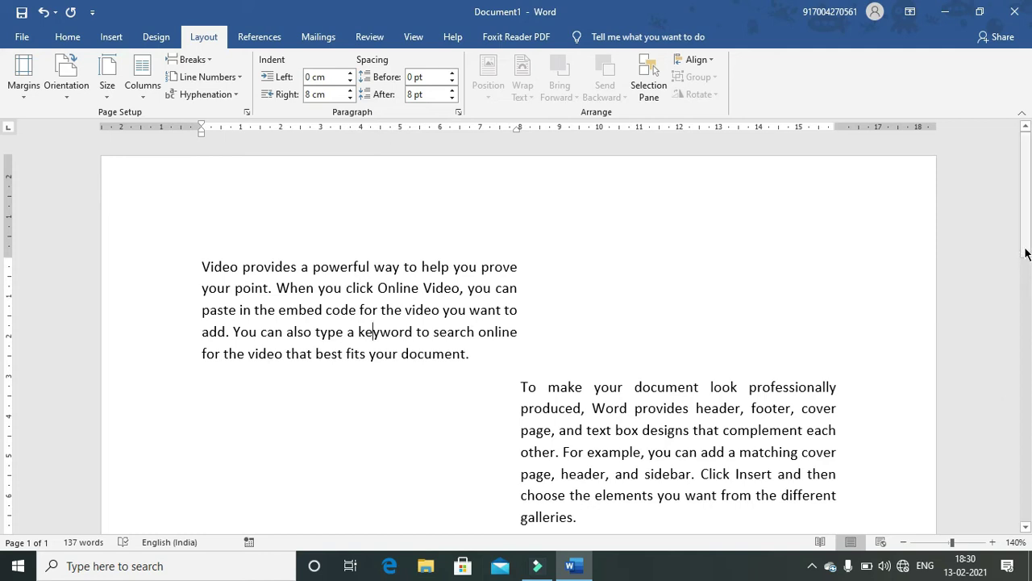
Set the right indent of the third paragraph, beginning "Themes and styles", to 8 cm
{"action": "left_click_drag", "start_coordinate": [1026, 247], "coordinate": [1028, 326]}
{"action": "scroll", "coordinate": [564, 389], "scroll_direction": "up", "scroll_amount": 1}
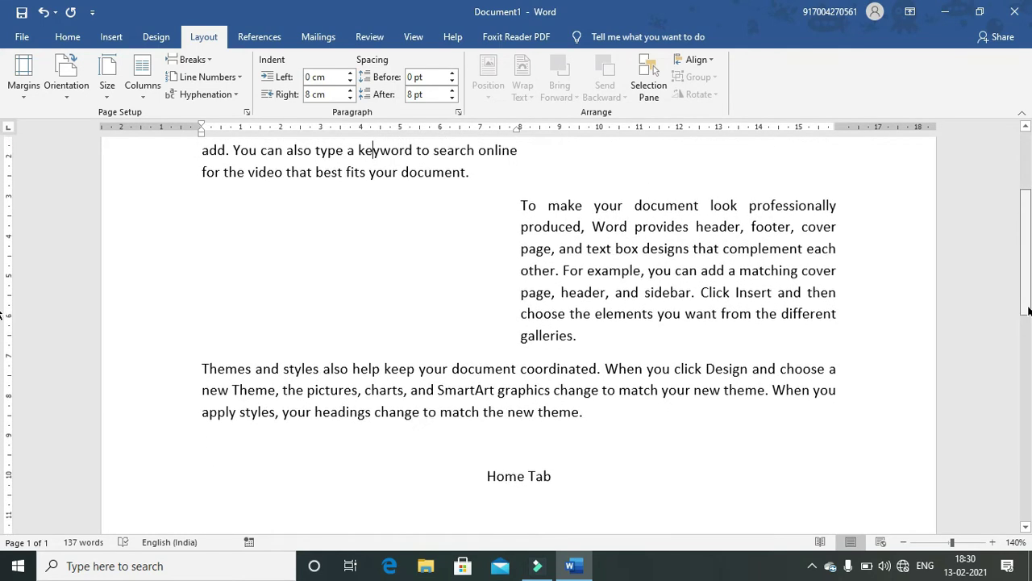
{"action": "left_click", "coordinate": [472, 410]}
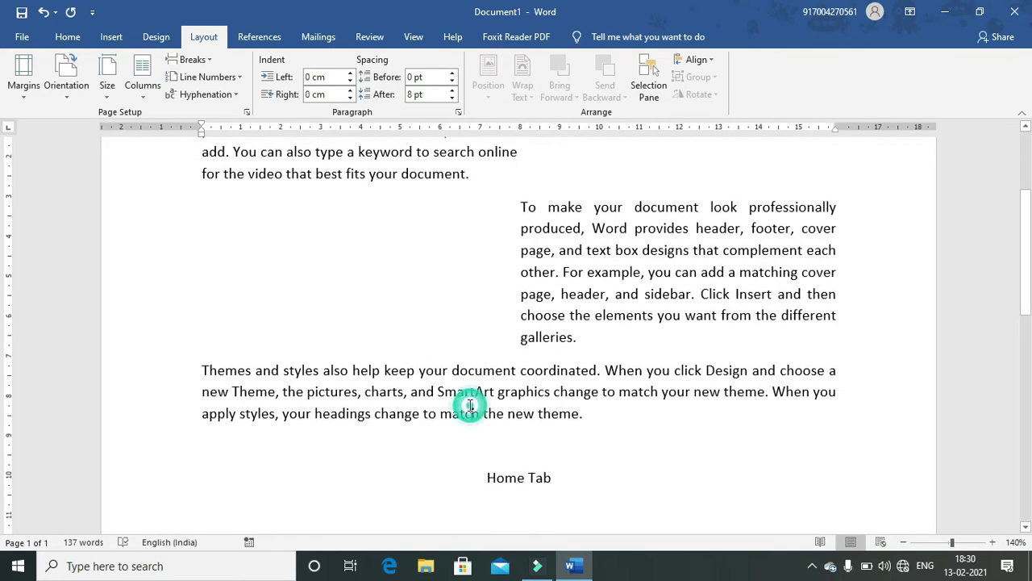
{"action": "left_click", "coordinate": [350, 90]}
{"action": "left_click", "coordinate": [351, 90]}
{"action": "left_click", "coordinate": [351, 91]}
{"action": "left_click", "coordinate": [351, 90]}
{"action": "left_click", "coordinate": [351, 90]}
{"action": "left_click", "coordinate": [351, 91]}
{"action": "left_click", "coordinate": [351, 90]}
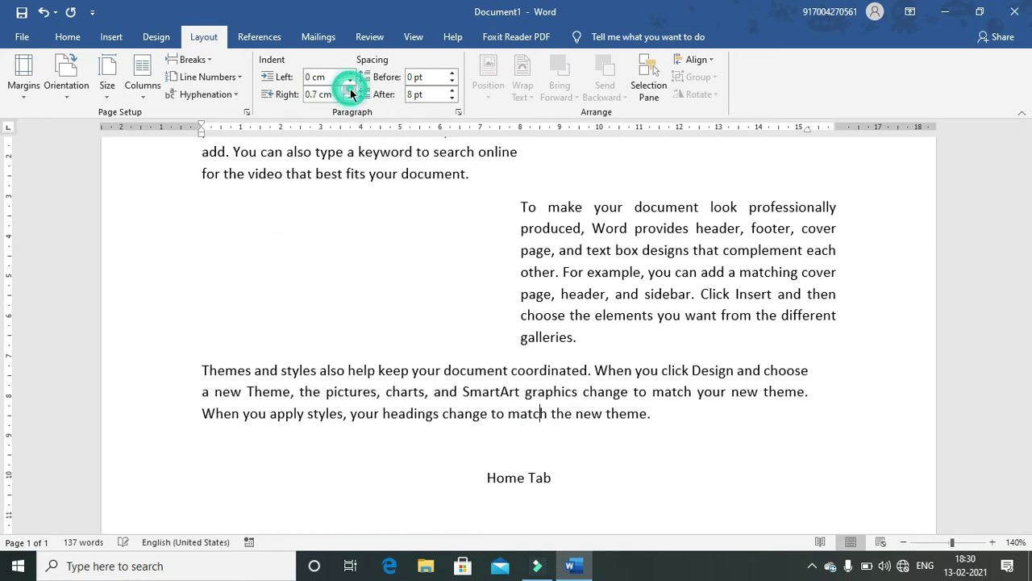
{"action": "left_click_drag", "start_coordinate": [333, 95], "coordinate": [272, 95]}
{"action": "type", "text": "7"}
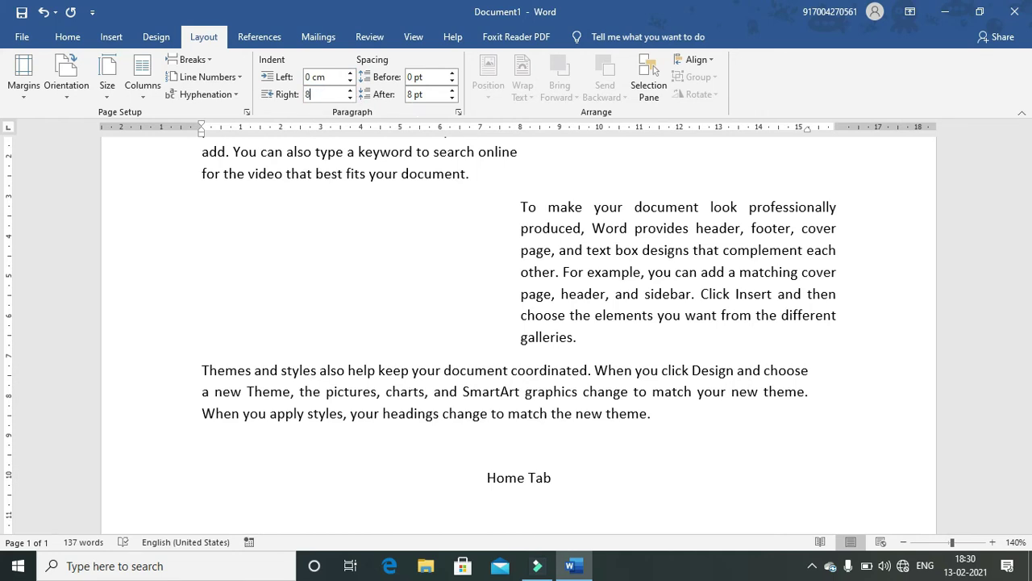
{"action": "key", "text": "Return"}
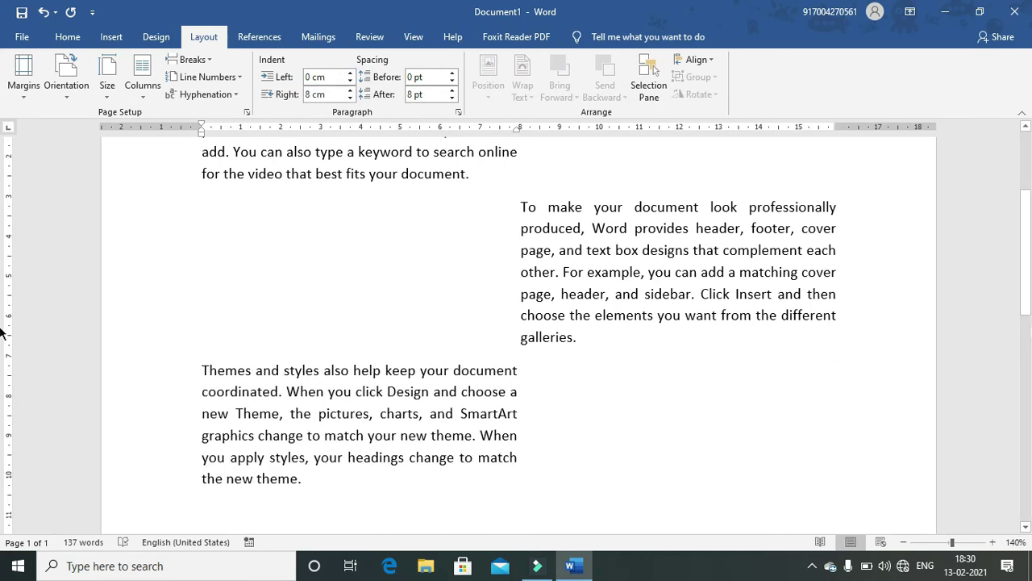
Decrease the indent of the second paragraph, beginning "To make your document", by three levels
{"action": "left_click_drag", "start_coordinate": [1026, 282], "coordinate": [1029, 253]}
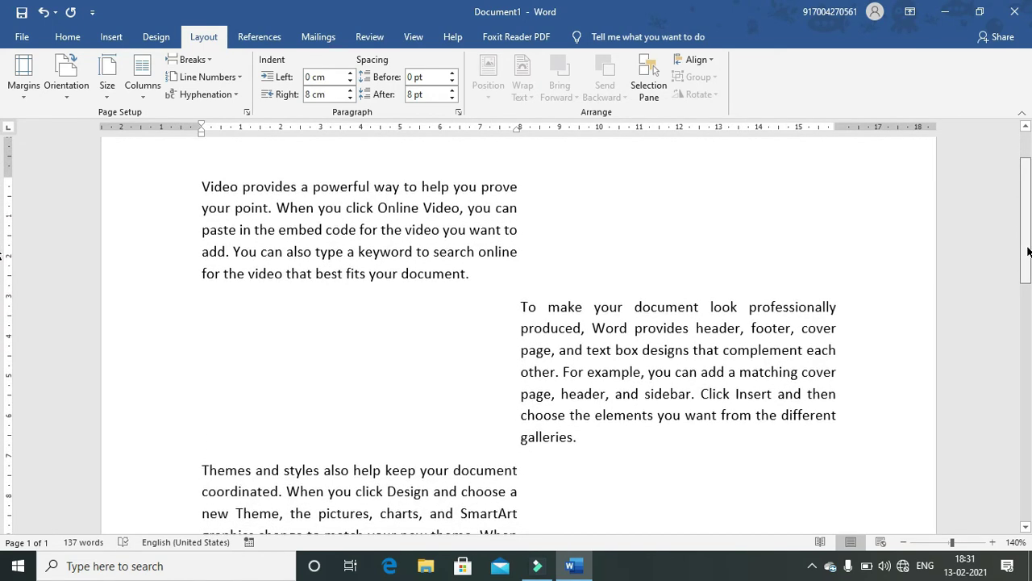
{"action": "left_click", "coordinate": [67, 37]}
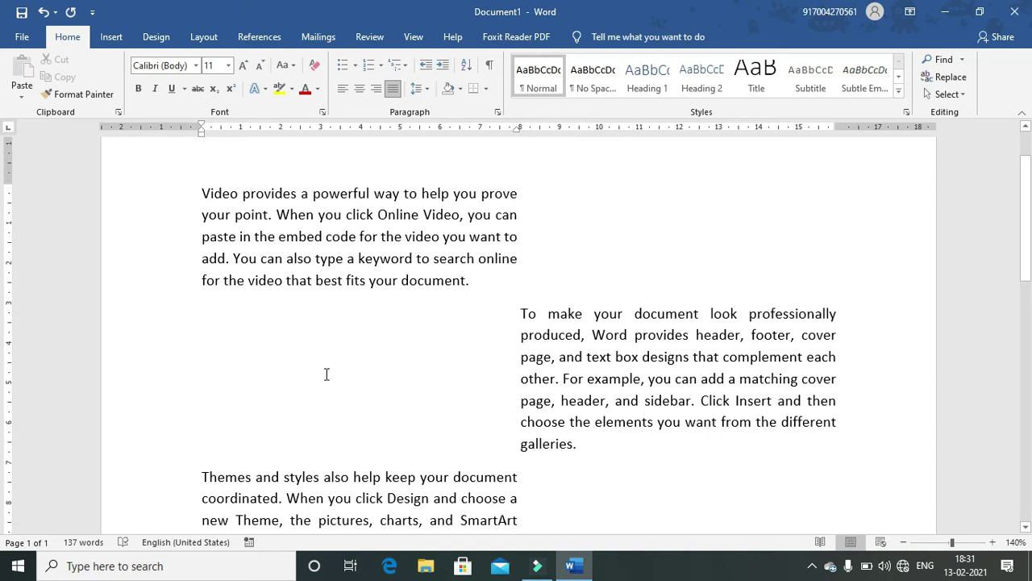
{"action": "left_click", "coordinate": [608, 369]}
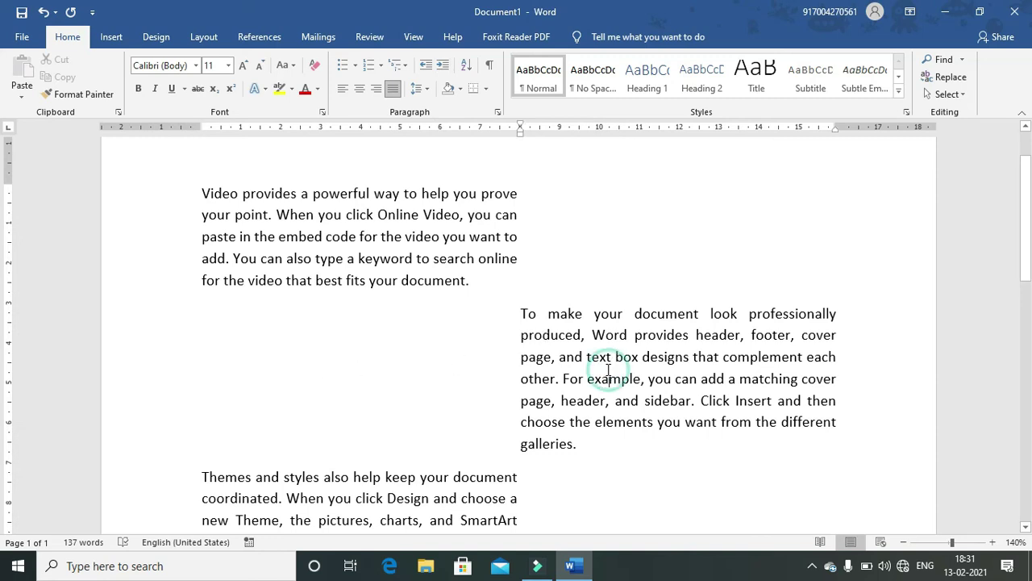
{"action": "left_click", "coordinate": [425, 70]}
{"action": "left_click", "coordinate": [423, 72]}
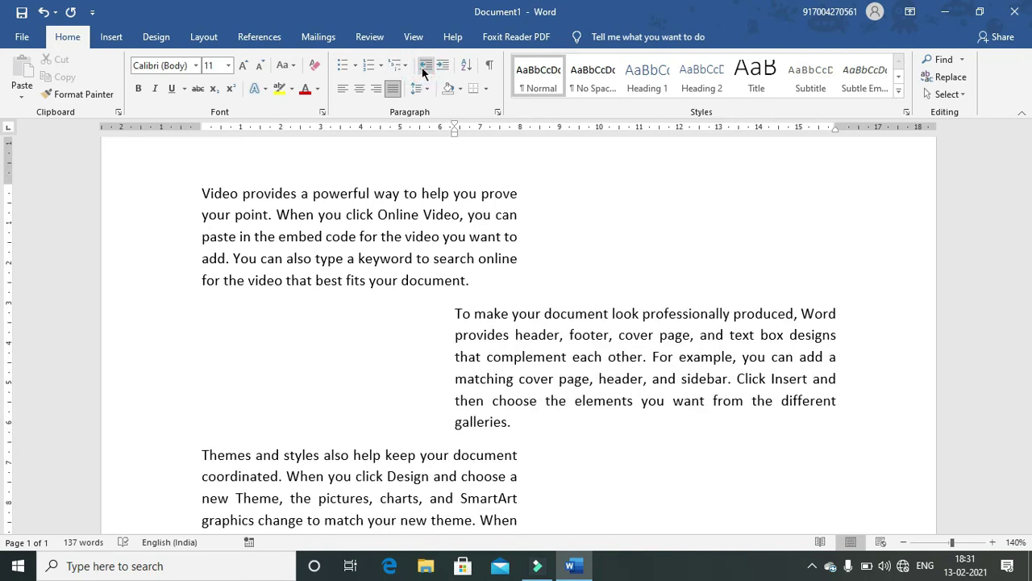
{"action": "left_click", "coordinate": [424, 73]}
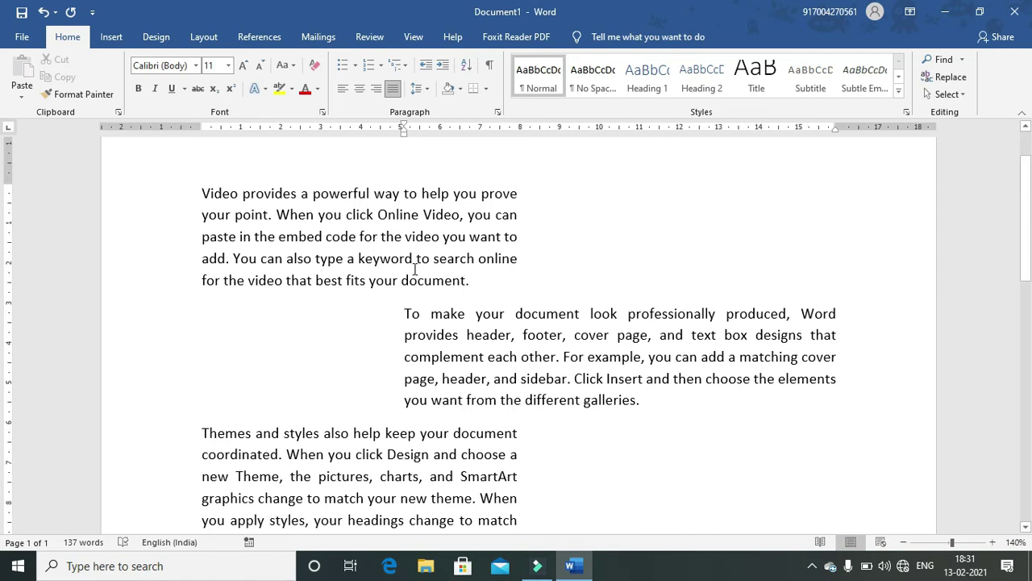
Increase the first paragraph's indent by one level and decrease it back to the left margin
{"action": "left_click", "coordinate": [432, 219]}
{"action": "left_click", "coordinate": [445, 68]}
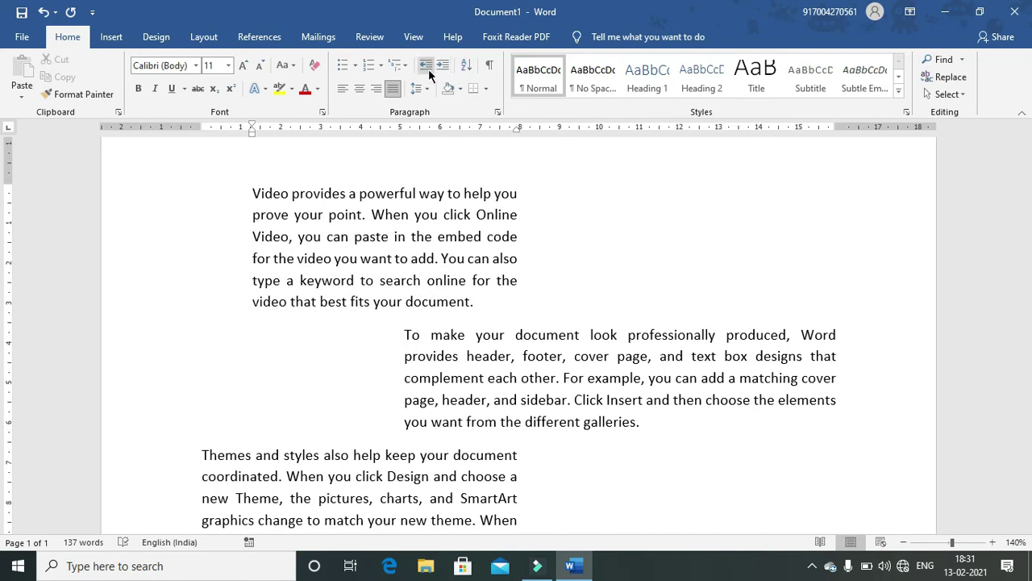
{"action": "left_click", "coordinate": [428, 71]}
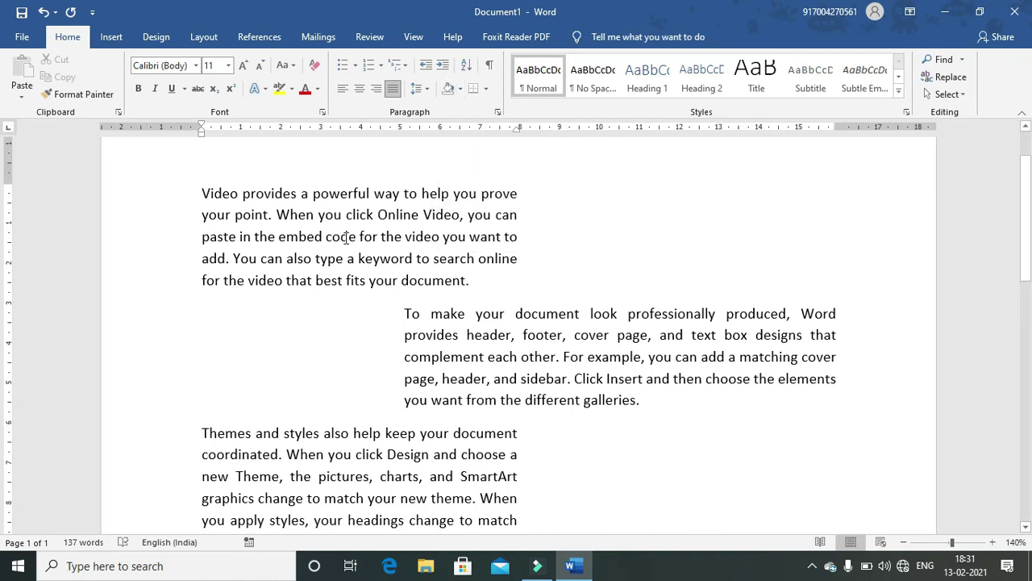
Apply standard light blue paragraph shading to the first paragraph, beginning "Video provides"
{"action": "left_click", "coordinate": [314, 235]}
{"action": "left_click", "coordinate": [462, 88]}
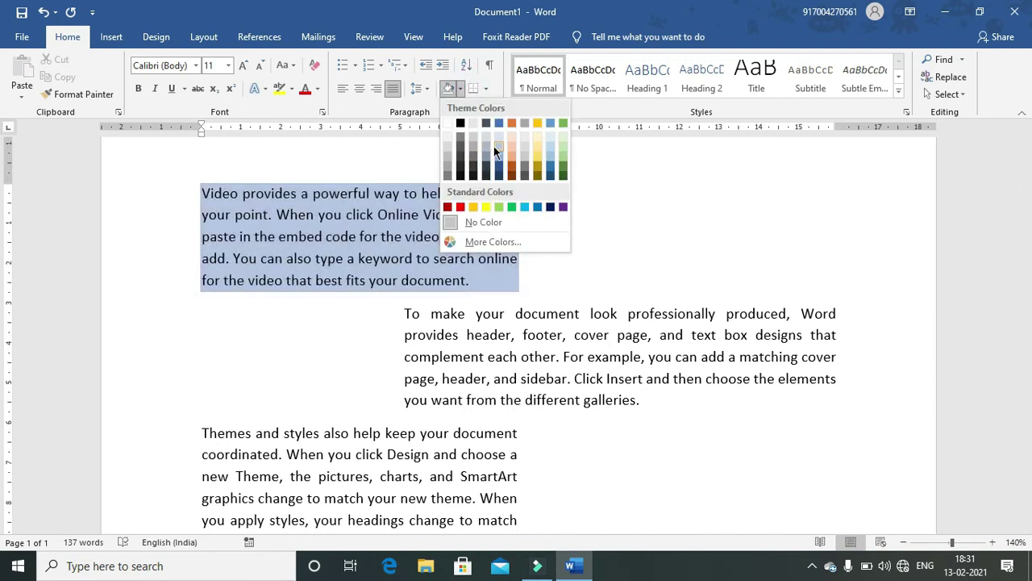
{"action": "left_click", "coordinate": [525, 207]}
Shade the second paragraph, beginning "To make your document", with a light gold theme color
{"action": "left_click", "coordinate": [601, 356]}
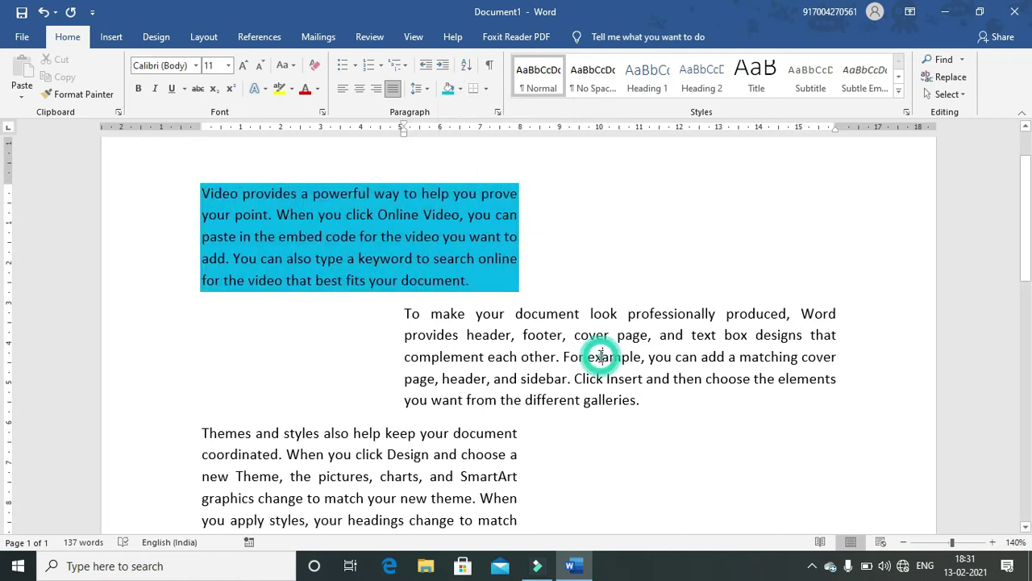
{"action": "left_click", "coordinate": [459, 89]}
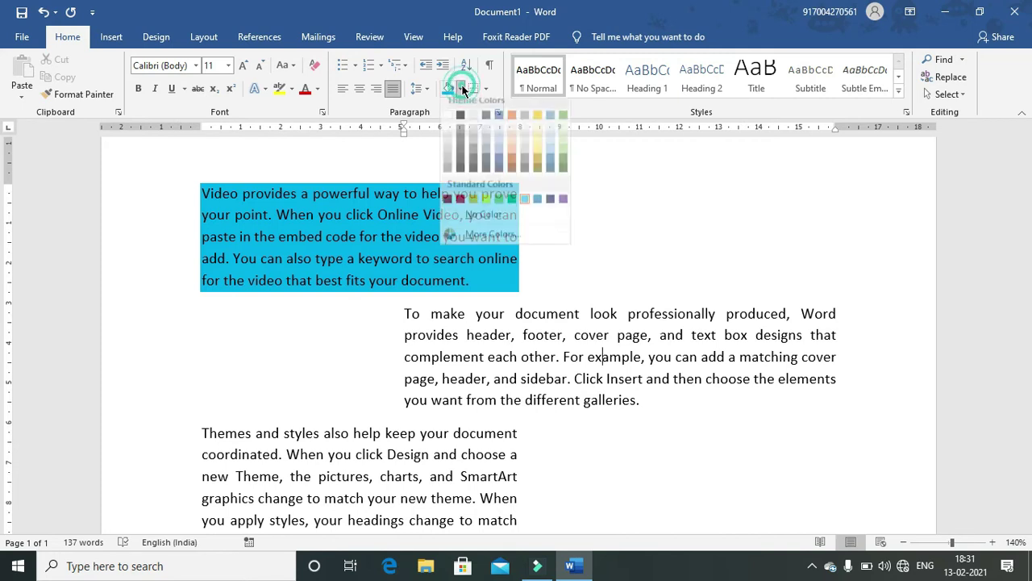
{"action": "left_click", "coordinate": [538, 147]}
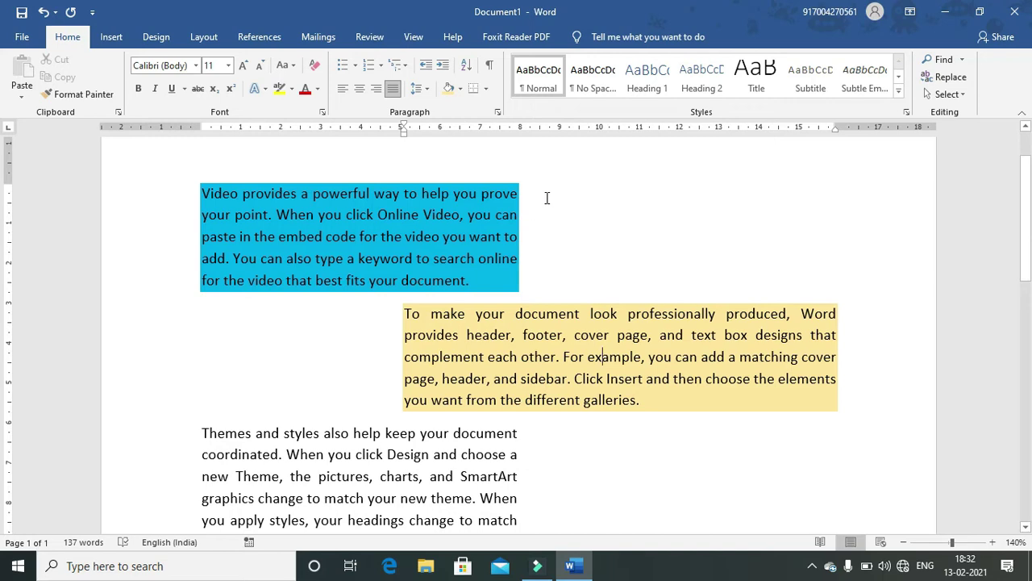
Apply standard yellow paragraph shading to the third paragraph, beginning "Themes and styles"
{"action": "left_click", "coordinate": [281, 497]}
{"action": "left_click", "coordinate": [457, 87]}
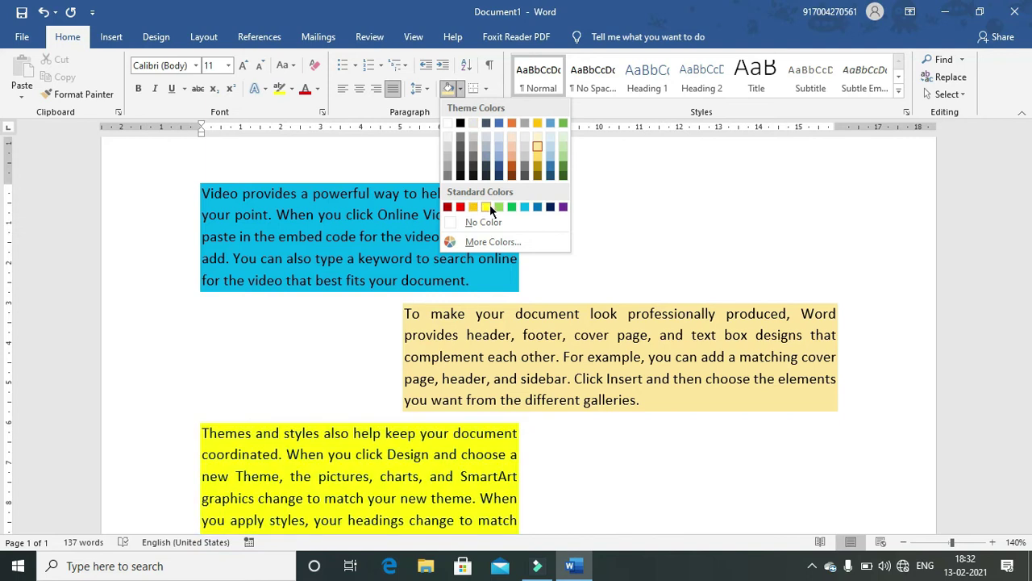
{"action": "left_click", "coordinate": [488, 207]}
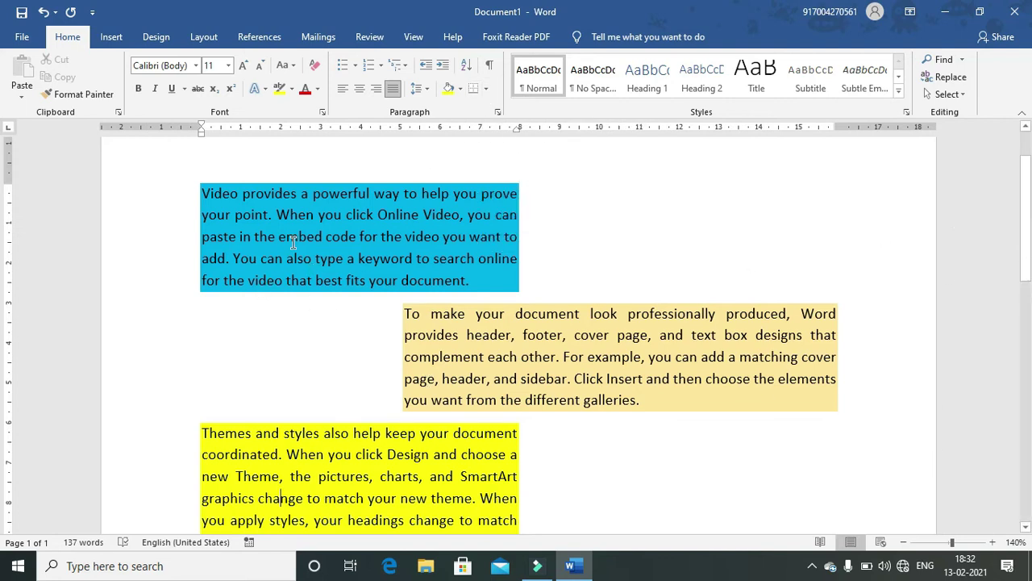
Add a bottom border to the light blue first paragraph
{"action": "left_click", "coordinate": [277, 217]}
{"action": "left_click", "coordinate": [486, 89]}
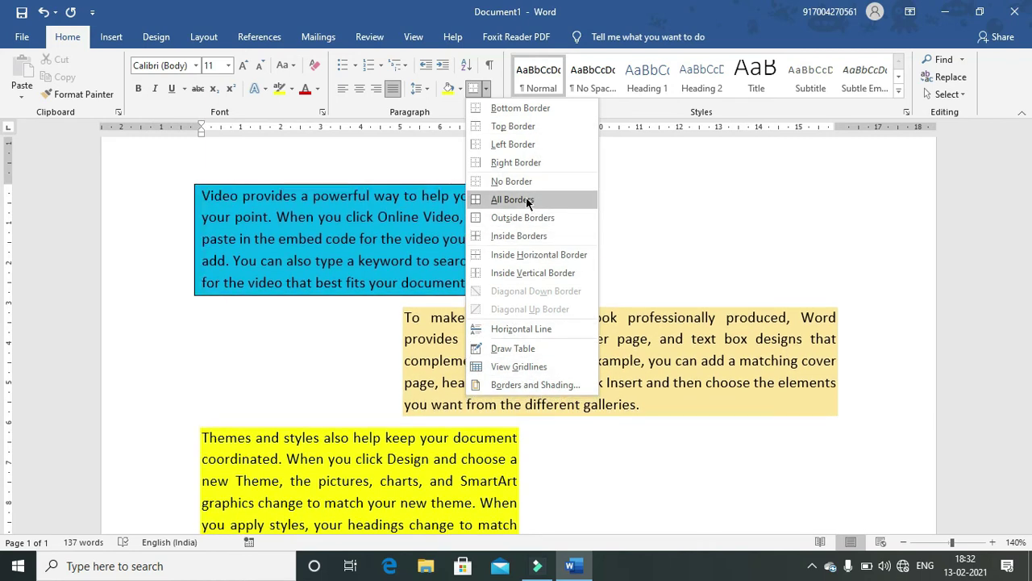
{"action": "left_click", "coordinate": [502, 110]}
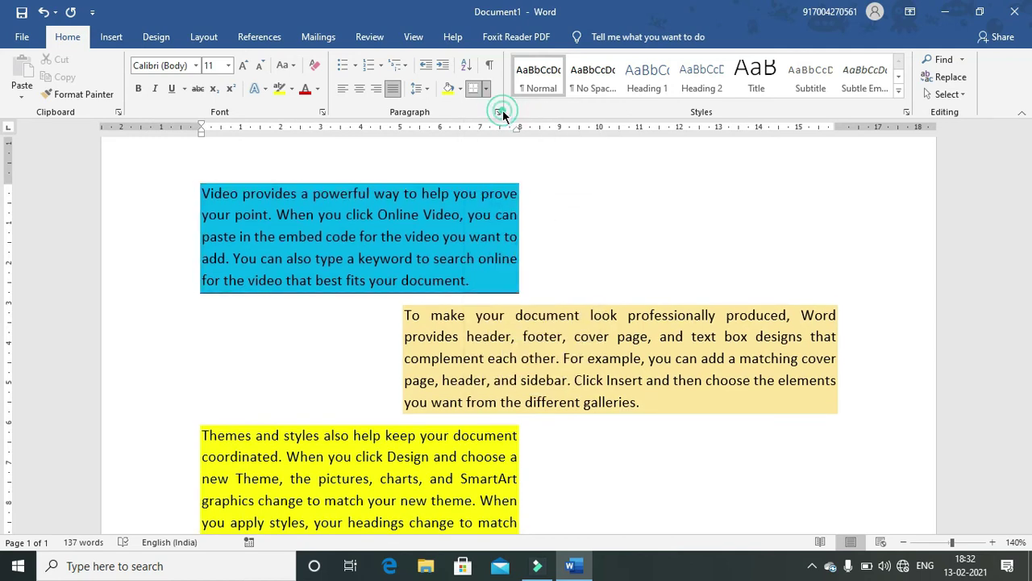
Add the same bottom border to the second and third paragraphs
{"action": "left_click", "coordinate": [562, 354]}
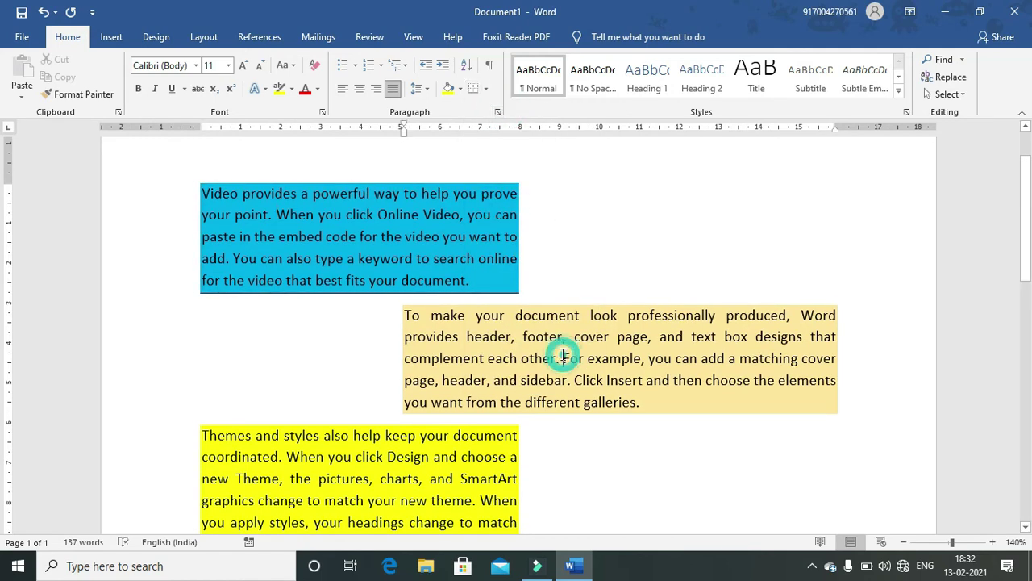
{"action": "left_click", "coordinate": [470, 85]}
{"action": "left_click", "coordinate": [322, 482]}
{"action": "left_click", "coordinate": [474, 88]}
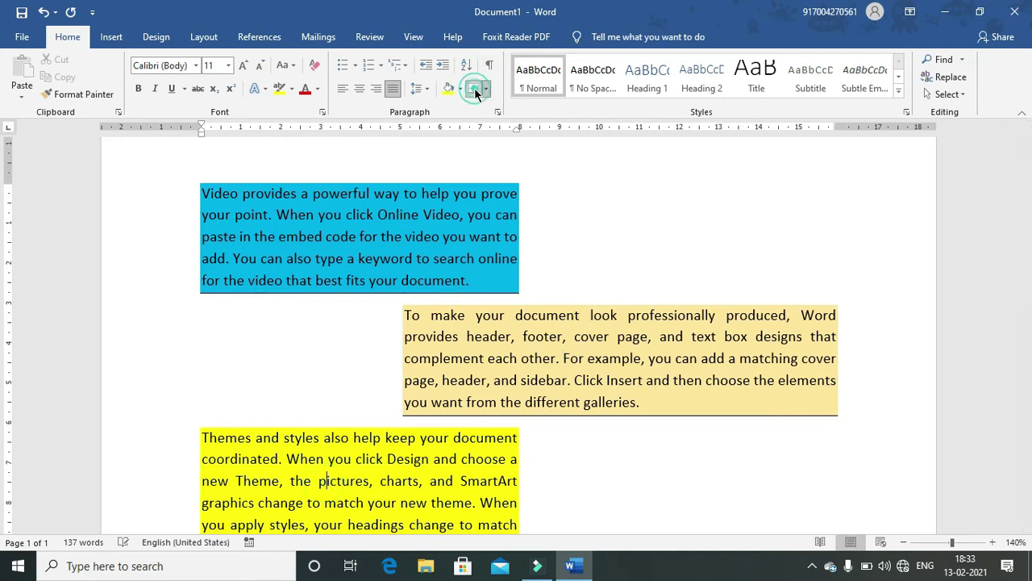
Open the page border settings in Borders and Shading and choose a double-line style for a box border
{"action": "left_click_drag", "start_coordinate": [1028, 225], "coordinate": [1028, 185]}
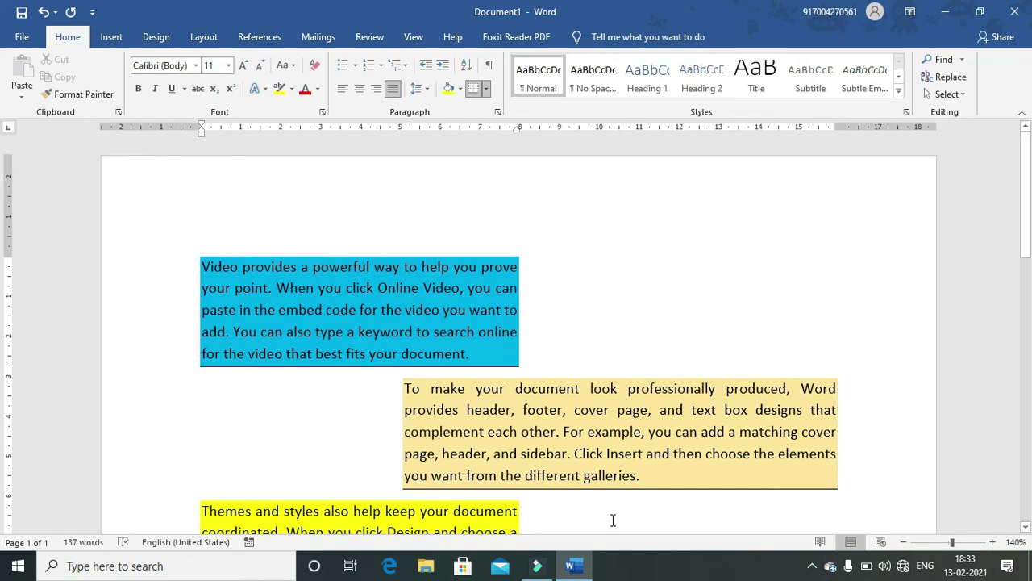
{"action": "left_click", "coordinate": [486, 90]}
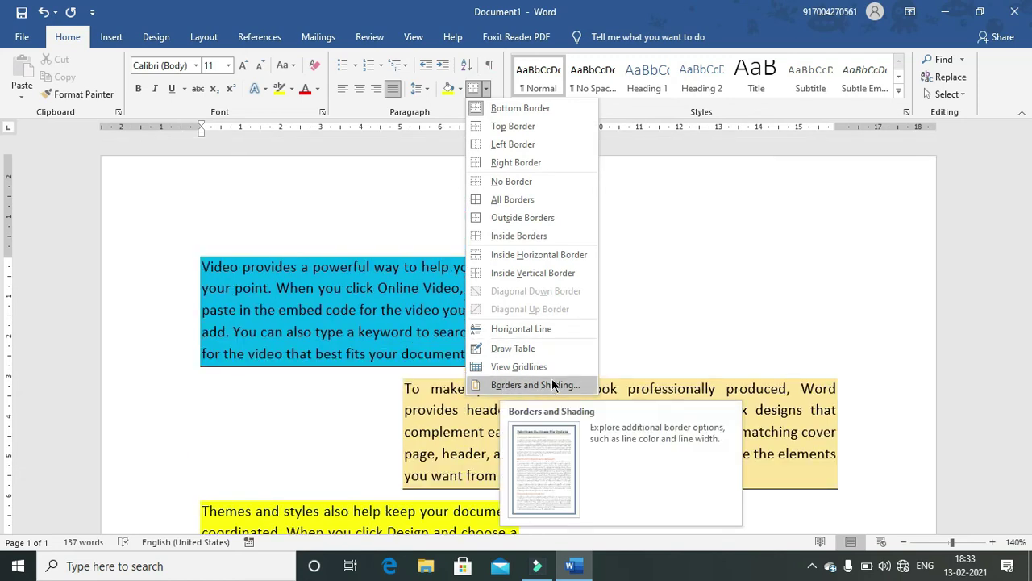
{"action": "left_click", "coordinate": [551, 384]}
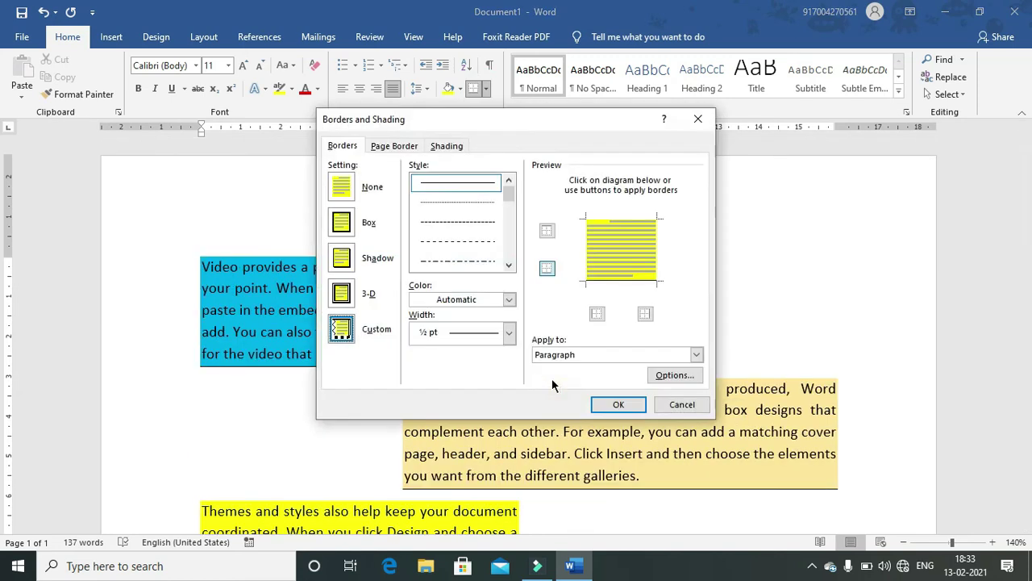
{"action": "left_click", "coordinate": [391, 150]}
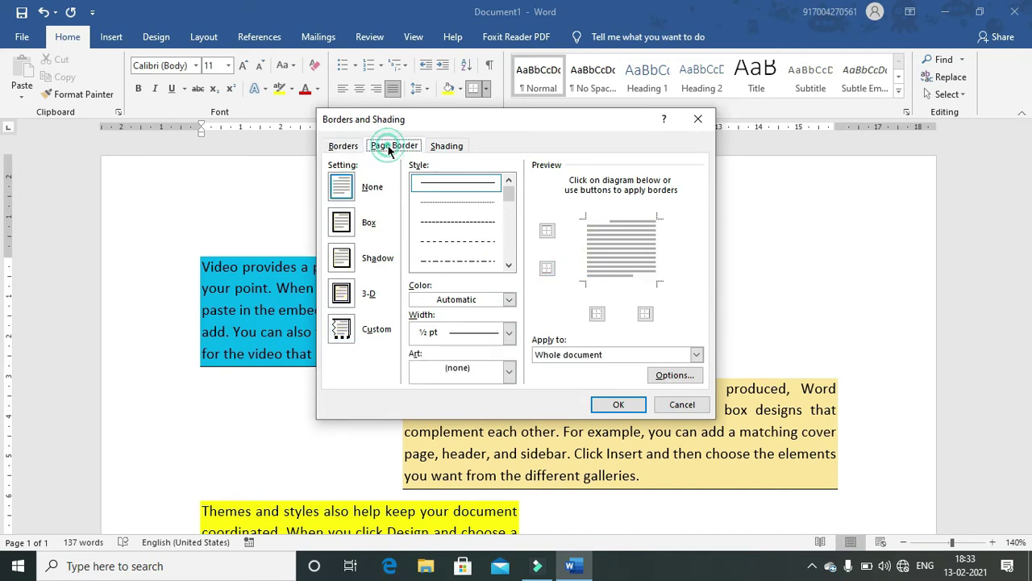
{"action": "left_click", "coordinate": [508, 266]}
{"action": "left_click", "coordinate": [470, 249]}
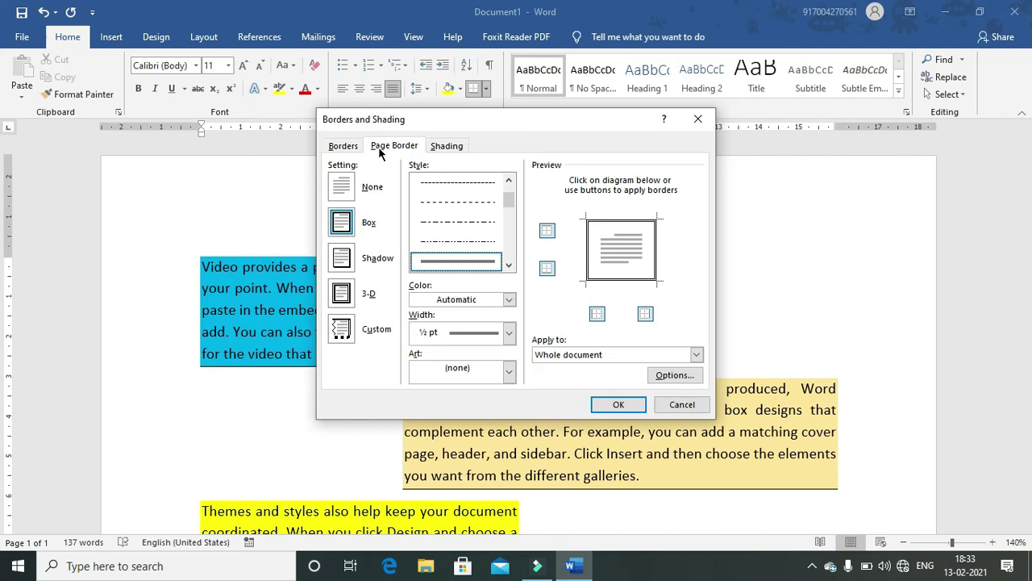
Set the page border's width to ¾ pt and its color to red
{"action": "left_click", "coordinate": [509, 332]}
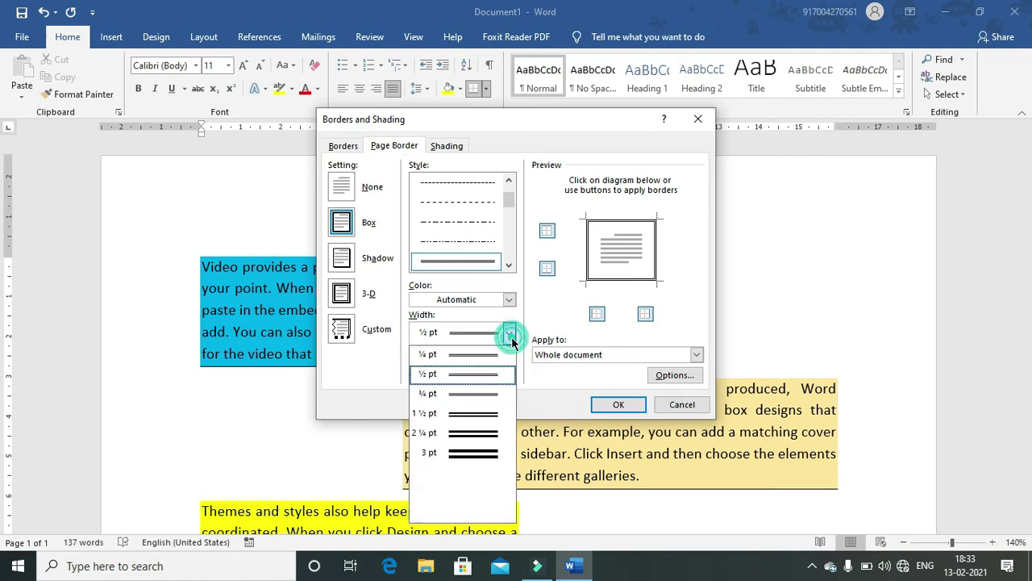
{"action": "left_click", "coordinate": [485, 393]}
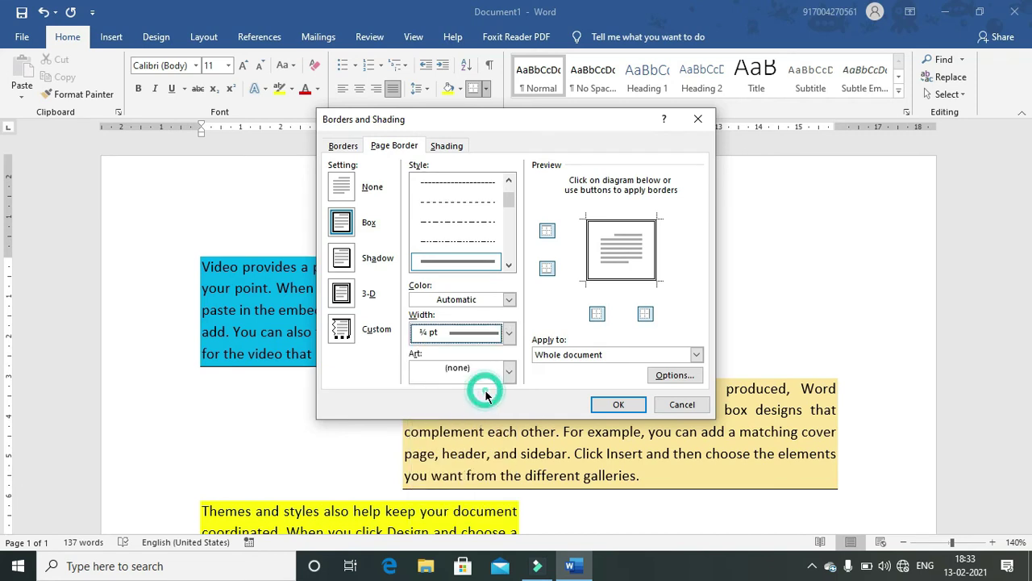
{"action": "left_click", "coordinate": [509, 300]}
{"action": "left_click", "coordinate": [428, 434]}
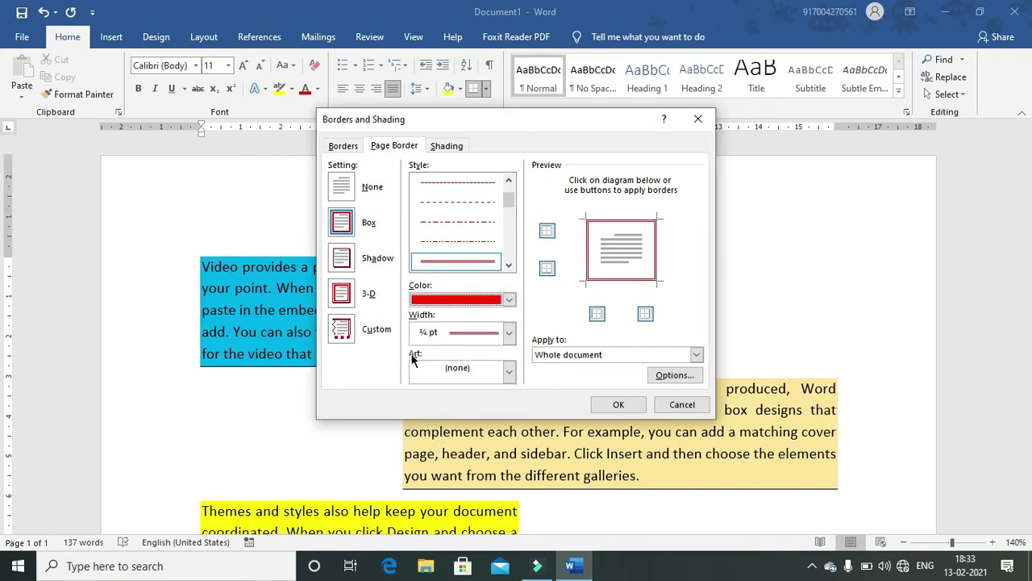
Choose the palm tree art for the page border and apply it to the whole document
{"action": "left_click", "coordinate": [495, 377]}
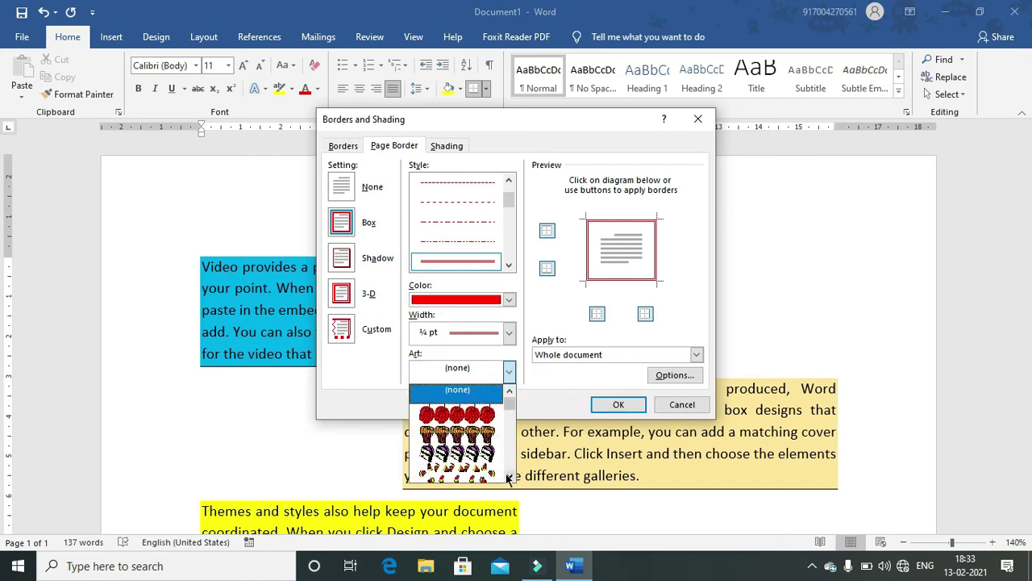
{"action": "left_click", "coordinate": [507, 478]}
{"action": "left_click", "coordinate": [507, 478]}
{"action": "left_click", "coordinate": [507, 478]}
{"action": "left_click", "coordinate": [507, 479]}
{"action": "left_click", "coordinate": [507, 478]}
{"action": "left_click", "coordinate": [465, 400]}
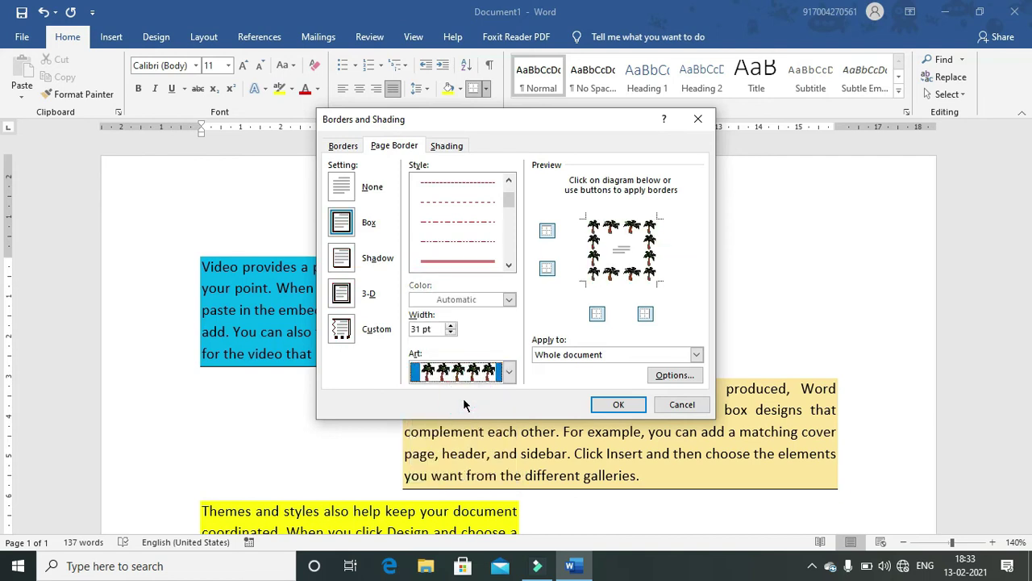
{"action": "left_click", "coordinate": [616, 405]}
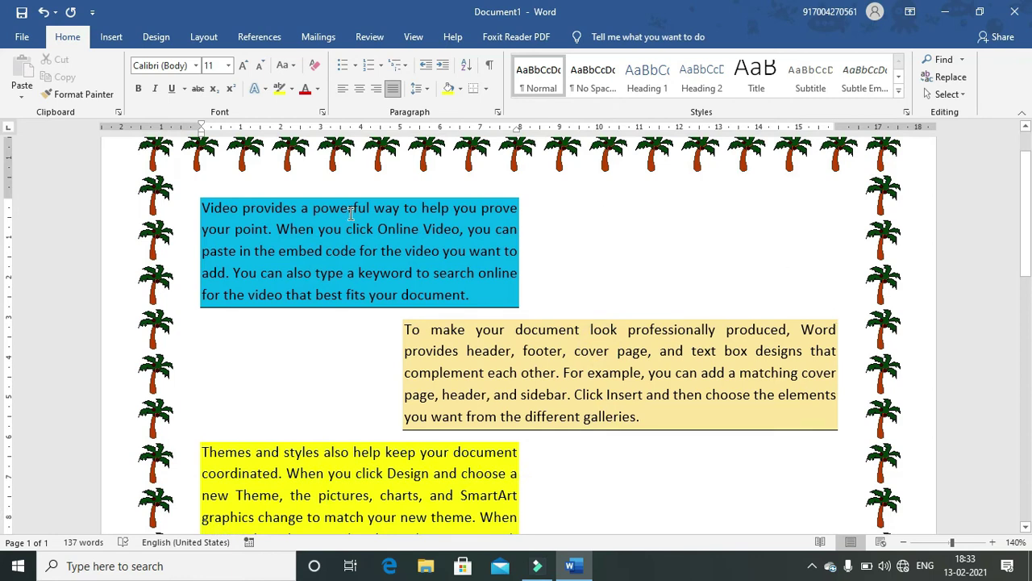
{"action": "left_click_drag", "start_coordinate": [1029, 266], "coordinate": [1028, 235]}
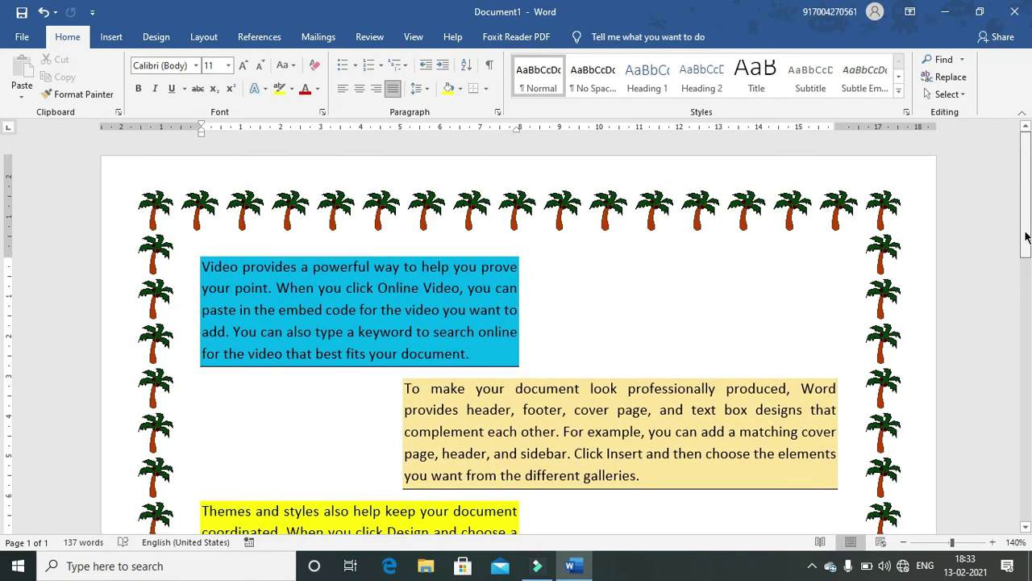
{"action": "scroll", "coordinate": [1026, 242], "scroll_direction": "down", "scroll_amount": 5}
{"action": "scroll", "coordinate": [1000, 194], "scroll_direction": "up", "scroll_amount": 2}
{"action": "scroll", "coordinate": [1000, 194], "scroll_direction": "up", "scroll_amount": 4}
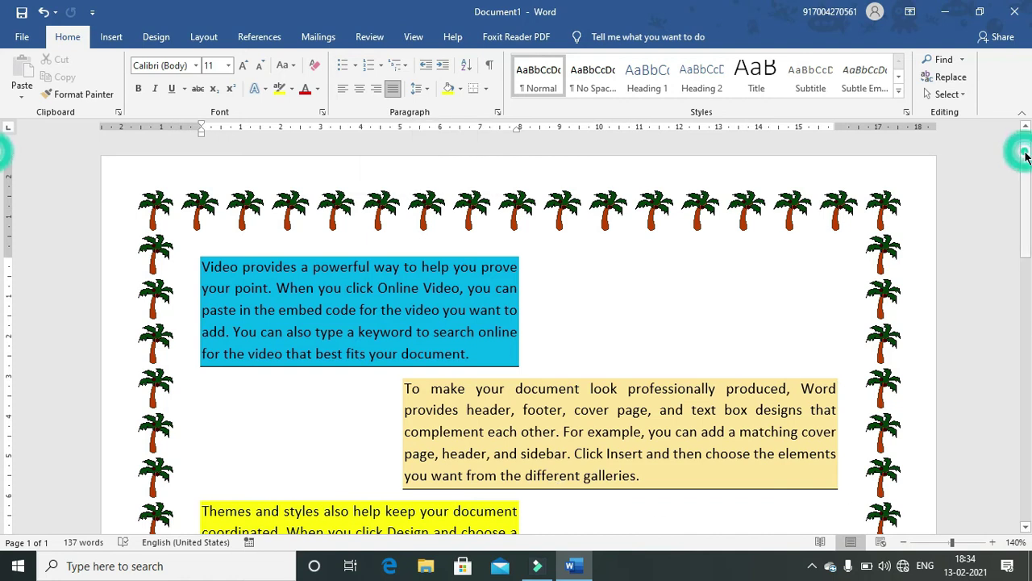
Delete the centered "Home Tab" line below the third paragraph
{"action": "scroll", "coordinate": [4, 145], "scroll_direction": "down", "scroll_amount": 4}
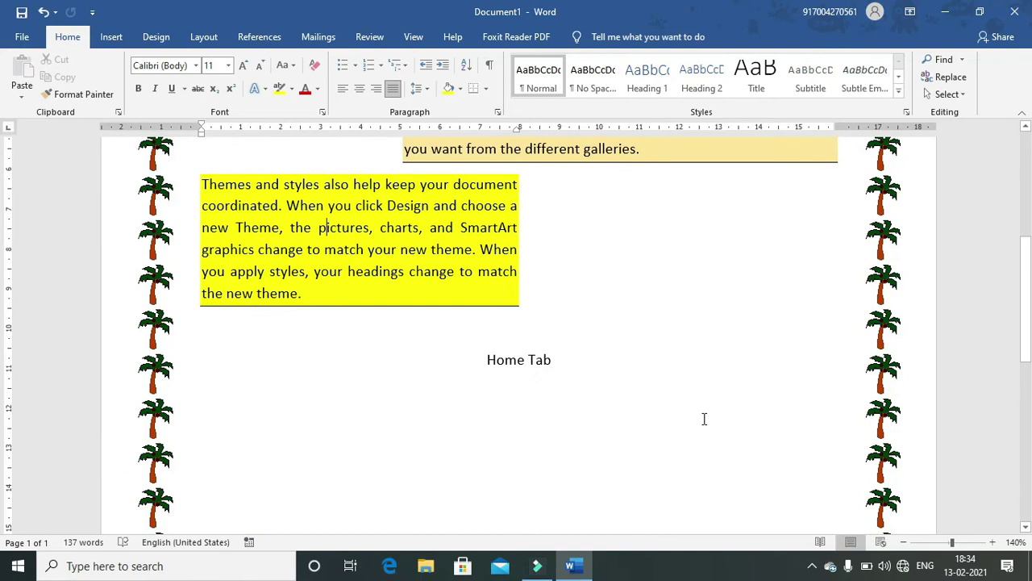
{"action": "left_click", "coordinate": [574, 368]}
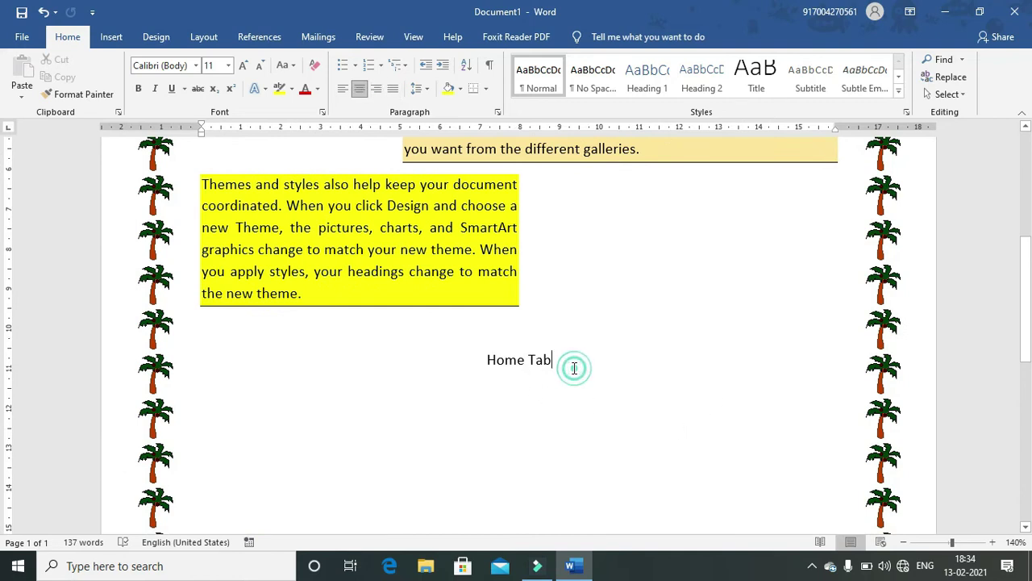
{"action": "key", "text": "BackSpace"}
{"action": "key", "text": "BackSpace"}
{"action": "key", "text": "BackSpace"}
{"action": "key", "text": "BackSpace"}
{"action": "key", "text": "BackSpace"}
{"action": "key", "text": "BackSpace"}
{"action": "key", "text": "BackSpace"}
{"action": "key", "text": "BackSpace"}
{"action": "key", "text": "BackSpace"}
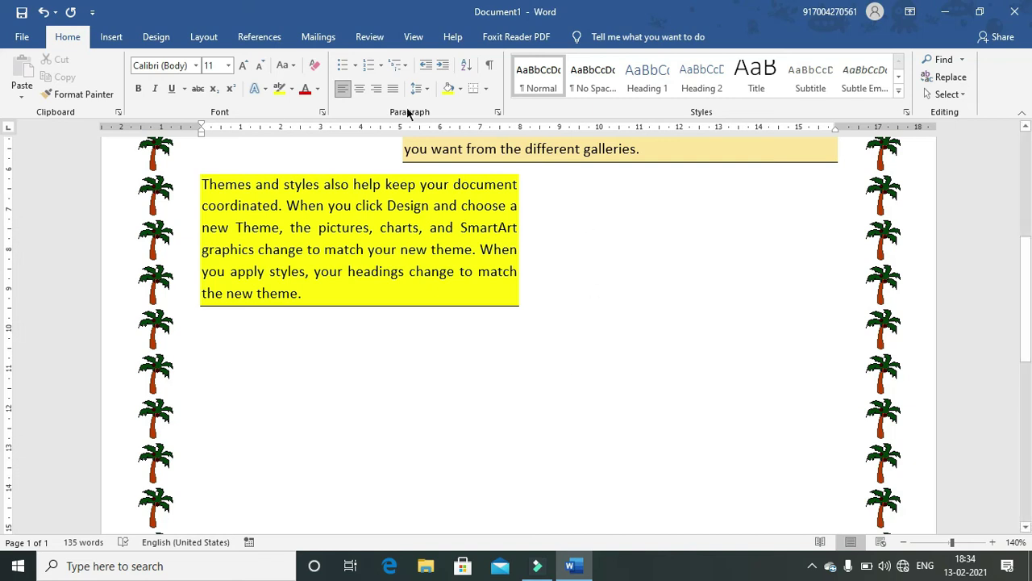
Create an arrow-bulleted list below the third paragraph with Keyboard, Mouse, Scanner and Microphone, and end the list
{"action": "left_click", "coordinate": [353, 66]}
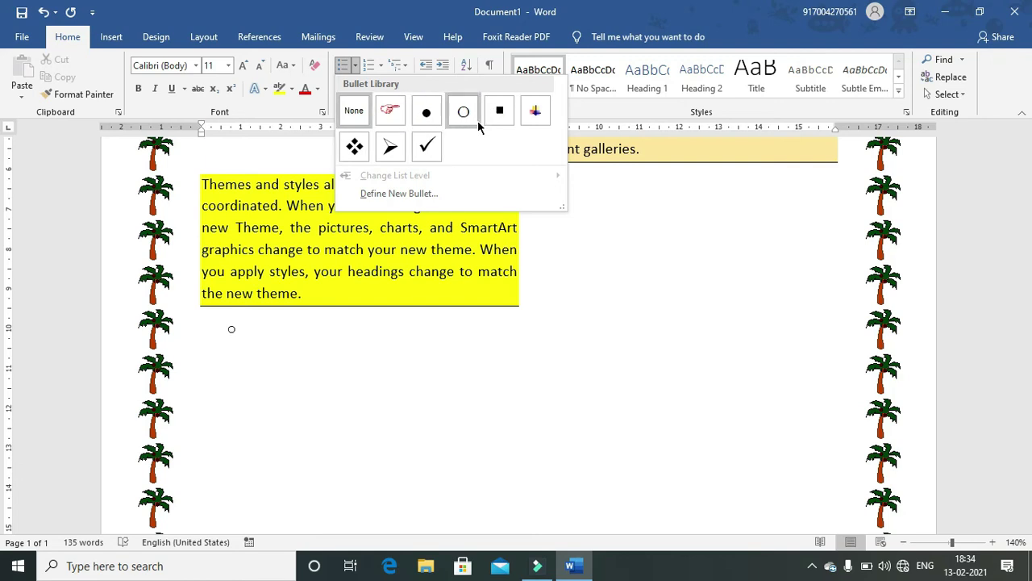
{"action": "left_click", "coordinate": [390, 148]}
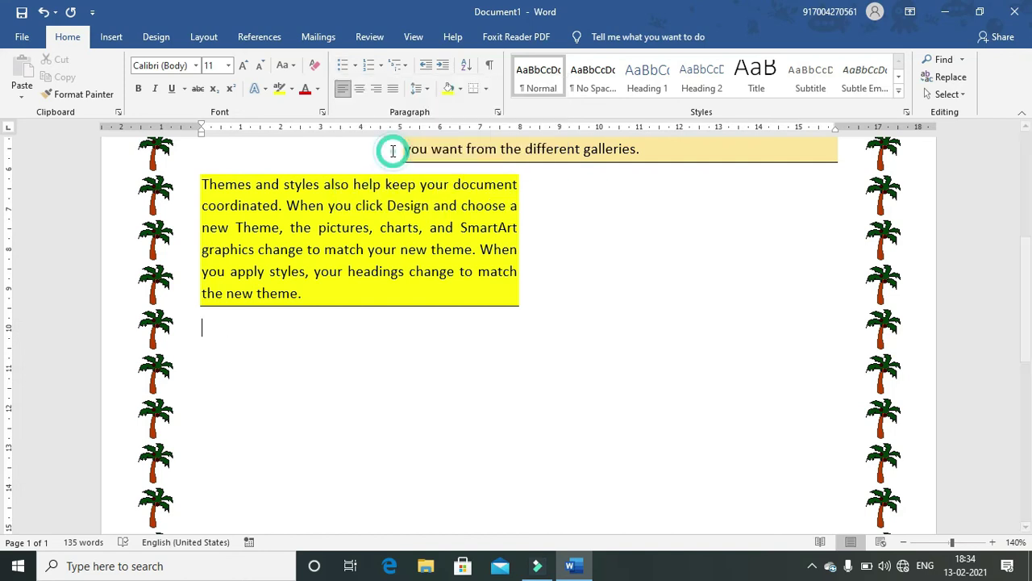
{"action": "type", "text": "K"}
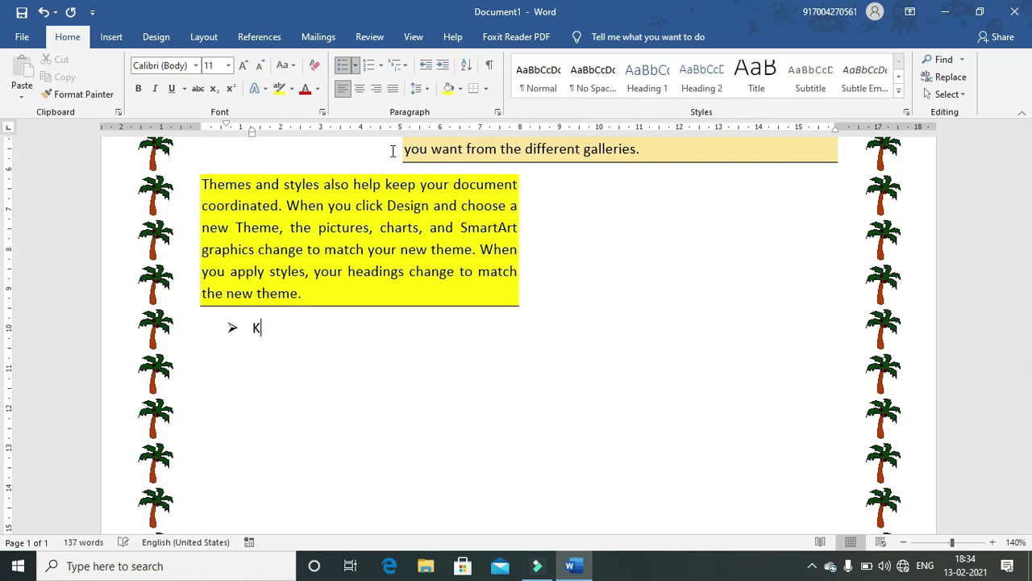
{"action": "type", "text": "eyboard"}
{"action": "key", "text": "Return"}
{"action": "type", "text": "Mouse"}
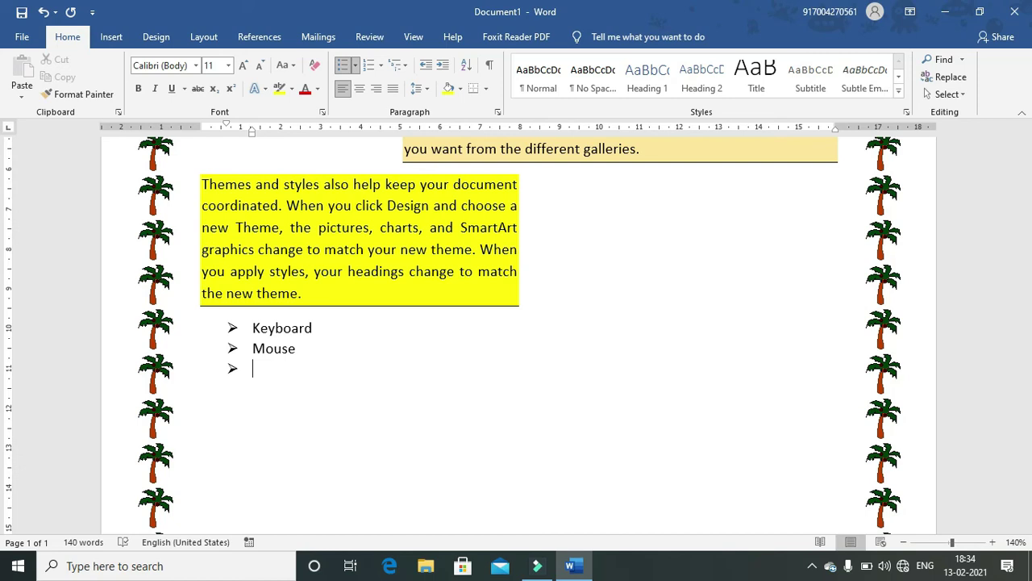
{"action": "type", "text": "canner"}
{"action": "key", "text": "Return"}
{"action": "type", "text": "Mic"}
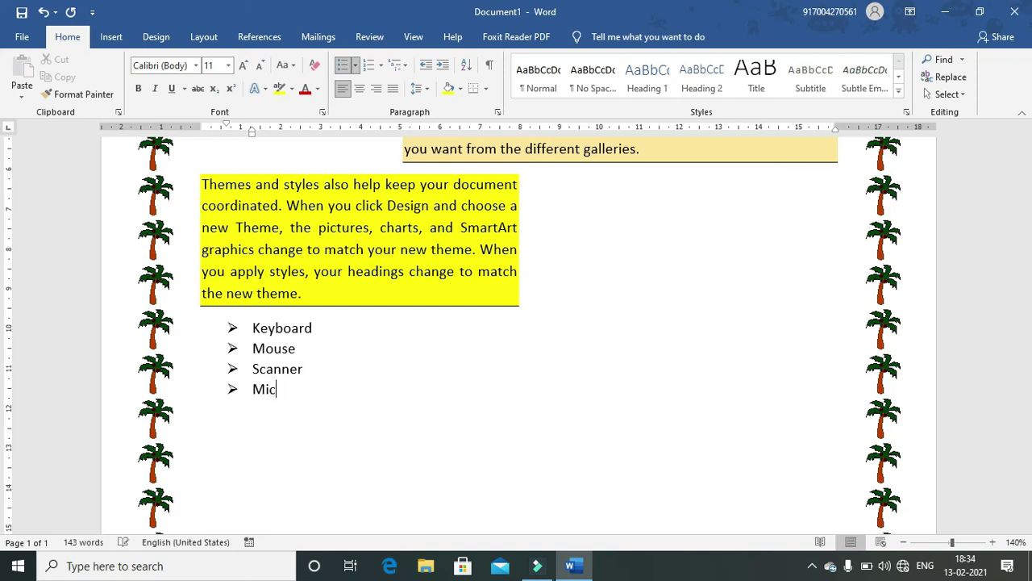
{"action": "type", "text": "rosphone"}
{"action": "key", "text": "Return"}
{"action": "left_click", "coordinate": [342, 66]}
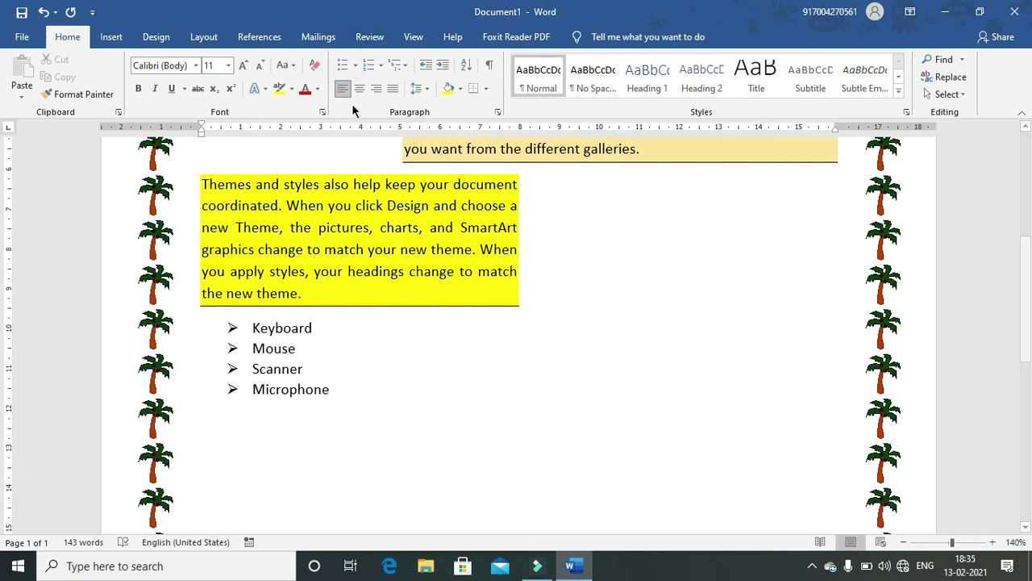
Start defining a new bullet on the empty line below the list, using the Wingdings smiley face (character 74) as its symbol
{"action": "left_click", "coordinate": [382, 68]}
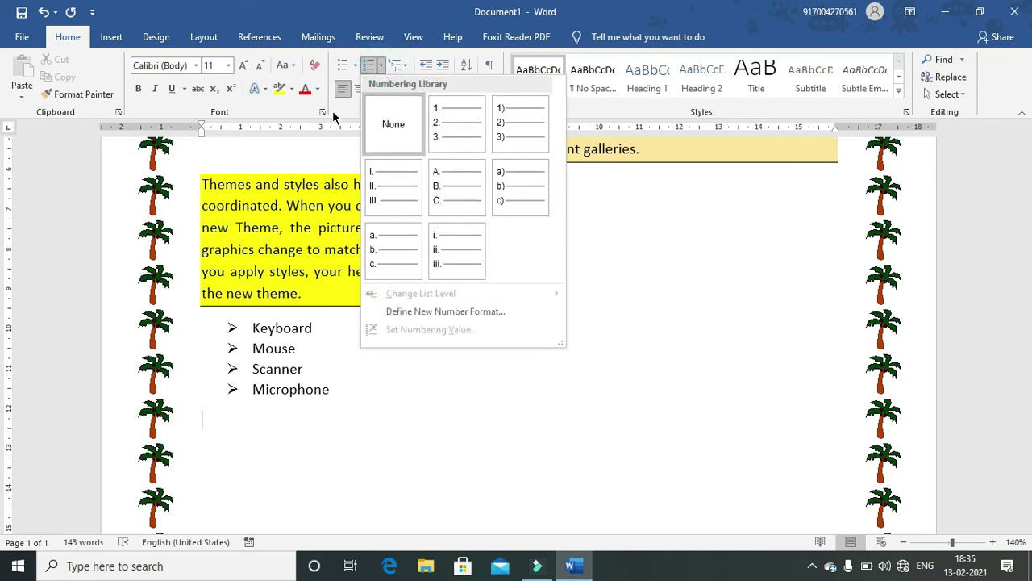
{"action": "left_click", "coordinate": [355, 66]}
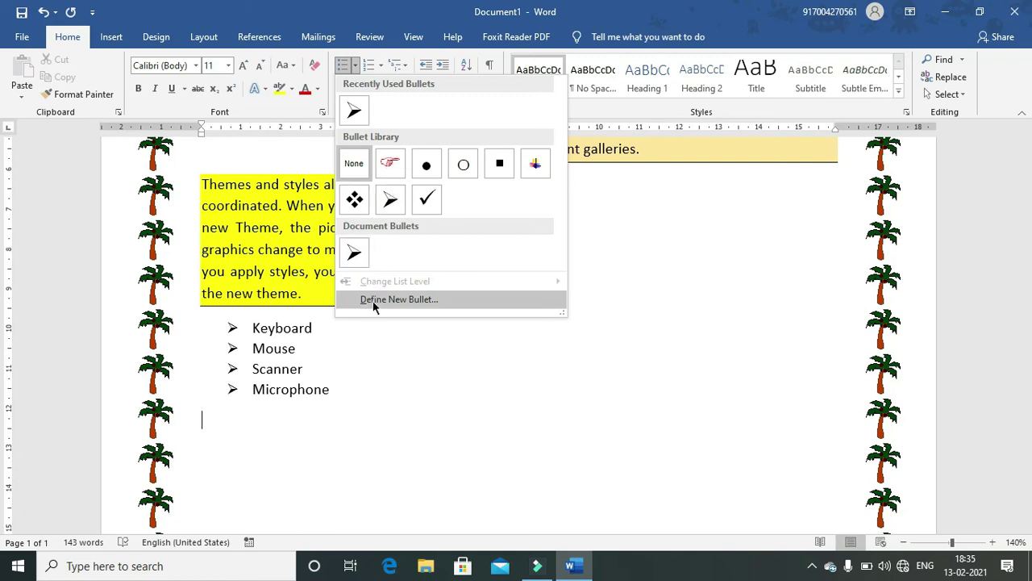
{"action": "left_click", "coordinate": [414, 300]}
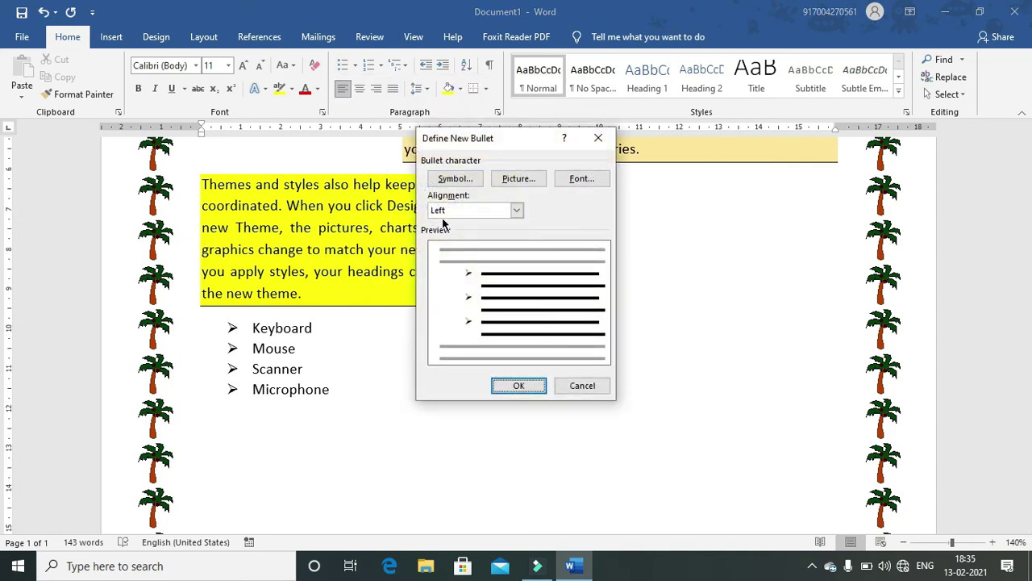
{"action": "left_click", "coordinate": [445, 178]}
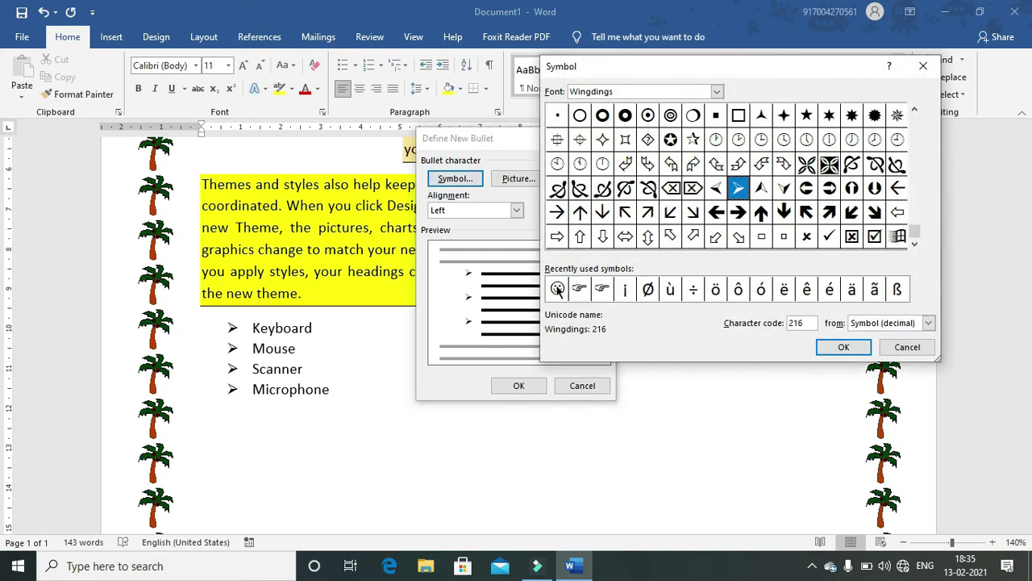
{"action": "left_click", "coordinate": [557, 289]}
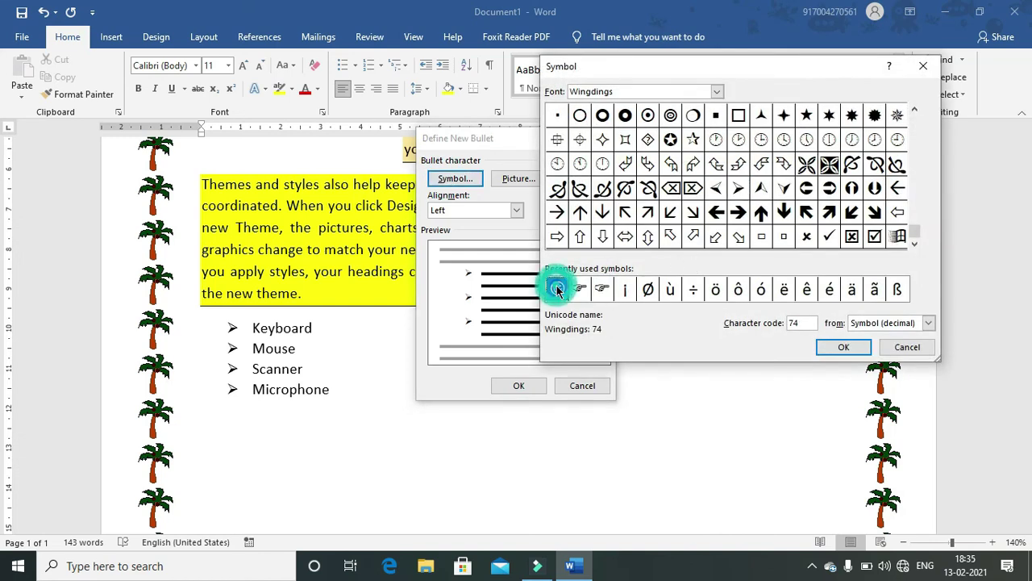
{"action": "left_click", "coordinate": [844, 347]}
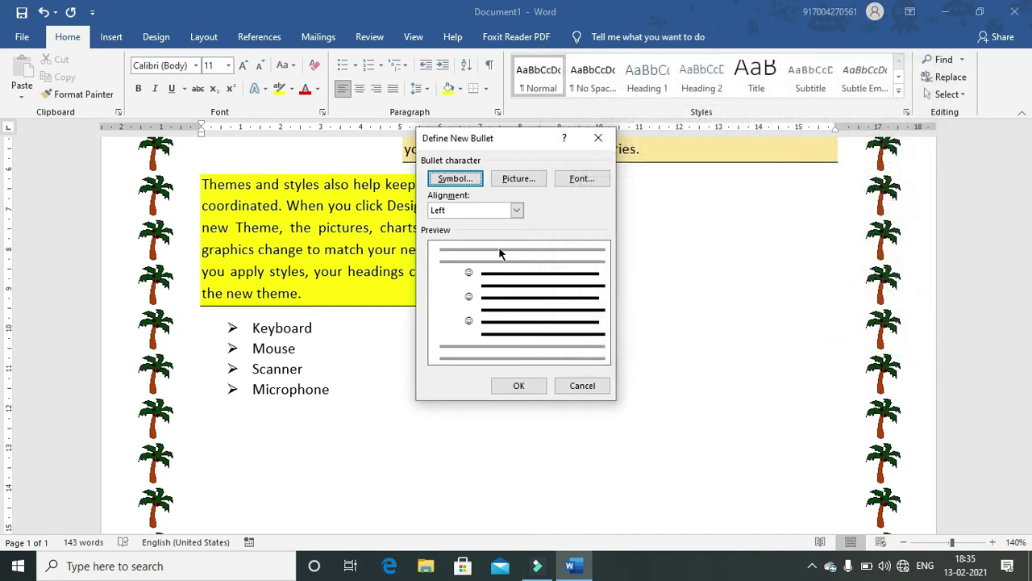
Set the new bullet's font size to 14 and its color to yellow, and apply the bullet
{"action": "left_click", "coordinate": [580, 179]}
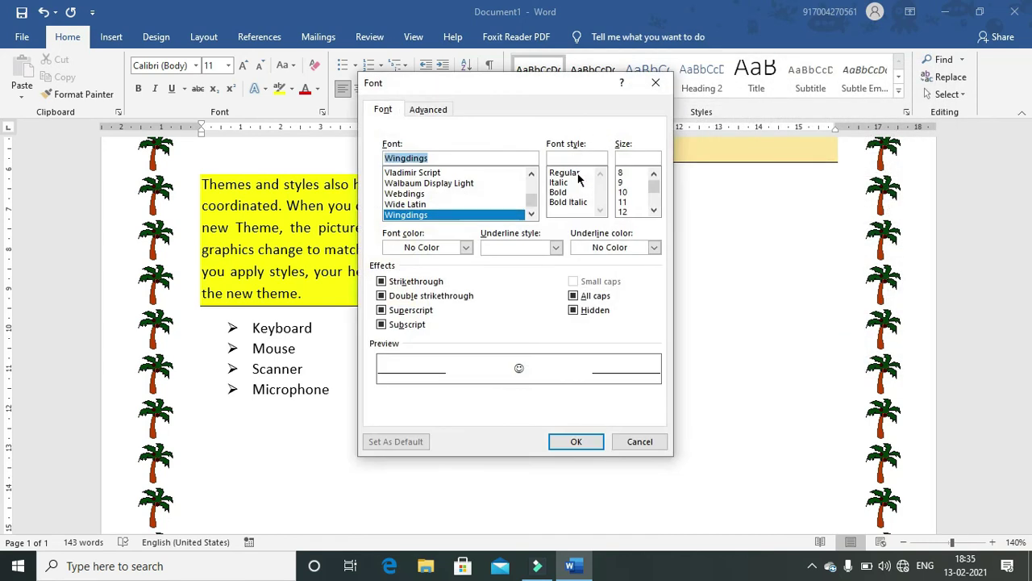
{"action": "left_click", "coordinate": [623, 211]}
{"action": "left_click", "coordinate": [653, 209]}
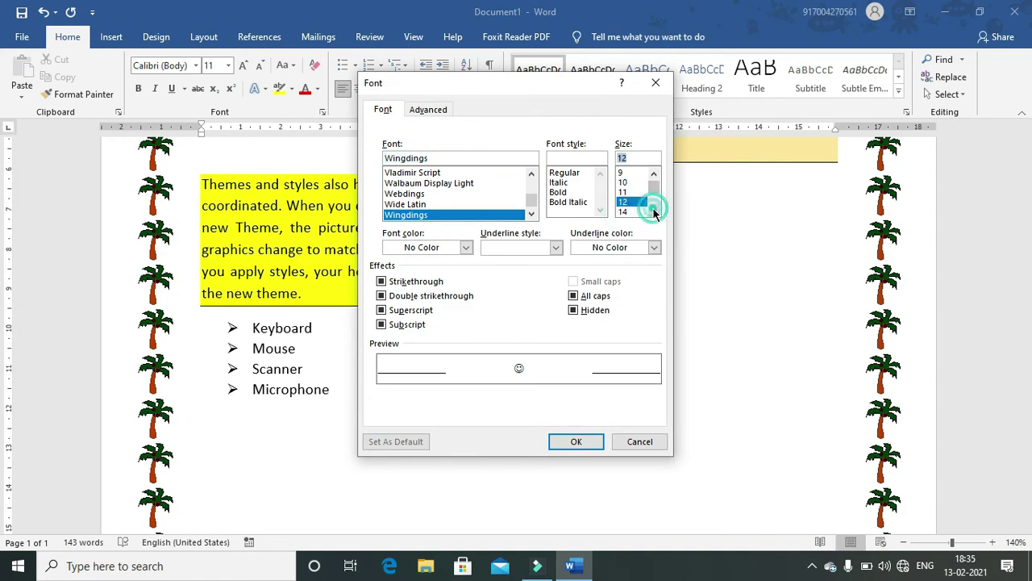
{"action": "left_click", "coordinate": [626, 212]}
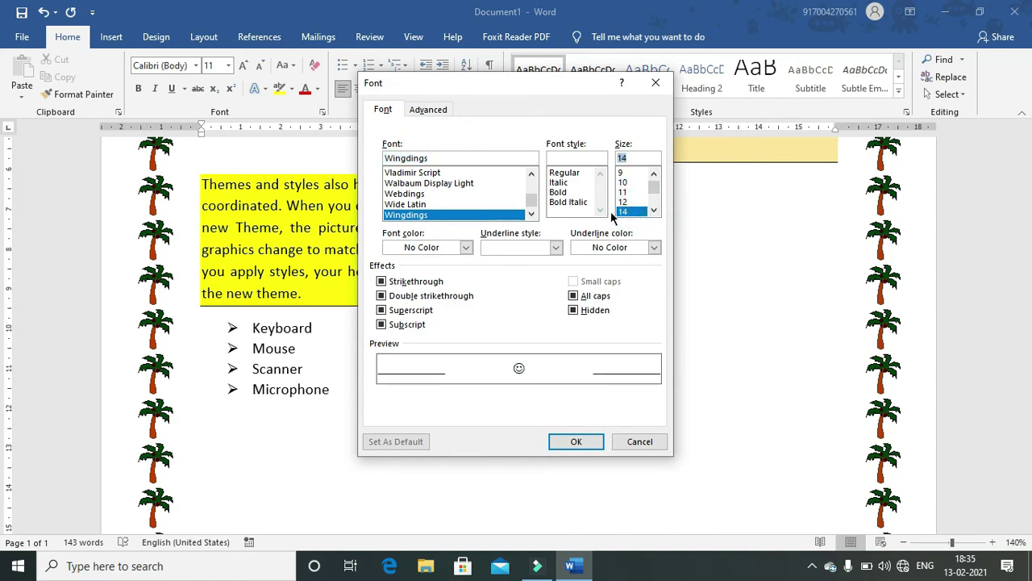
{"action": "left_click", "coordinate": [466, 247]}
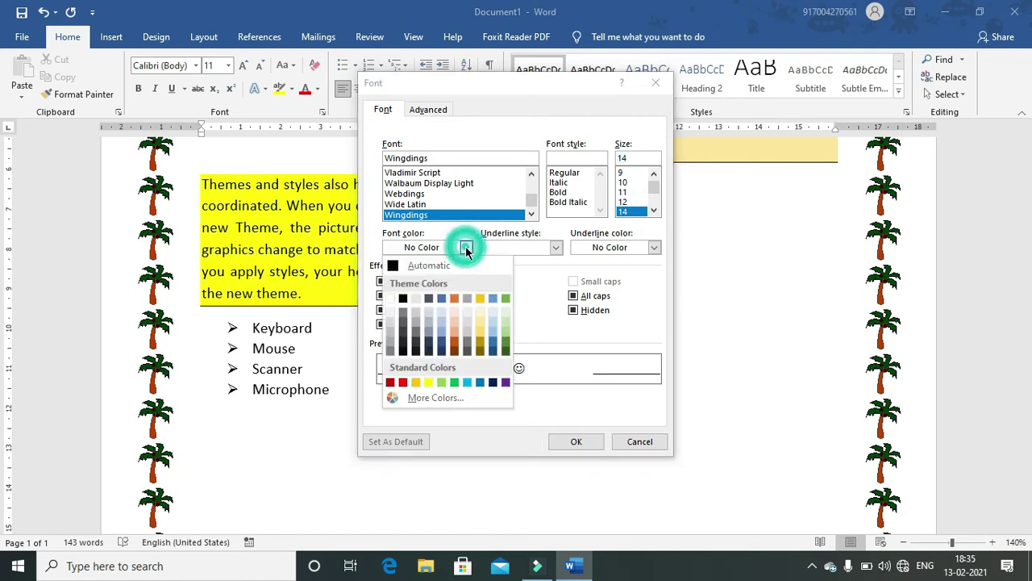
{"action": "left_click", "coordinate": [429, 382]}
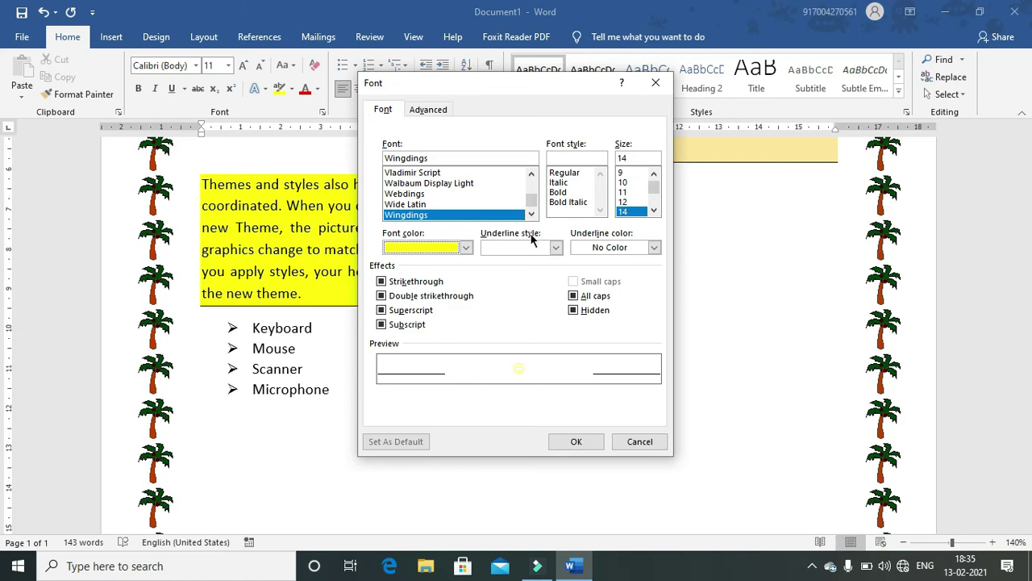
{"action": "left_click", "coordinate": [574, 441]}
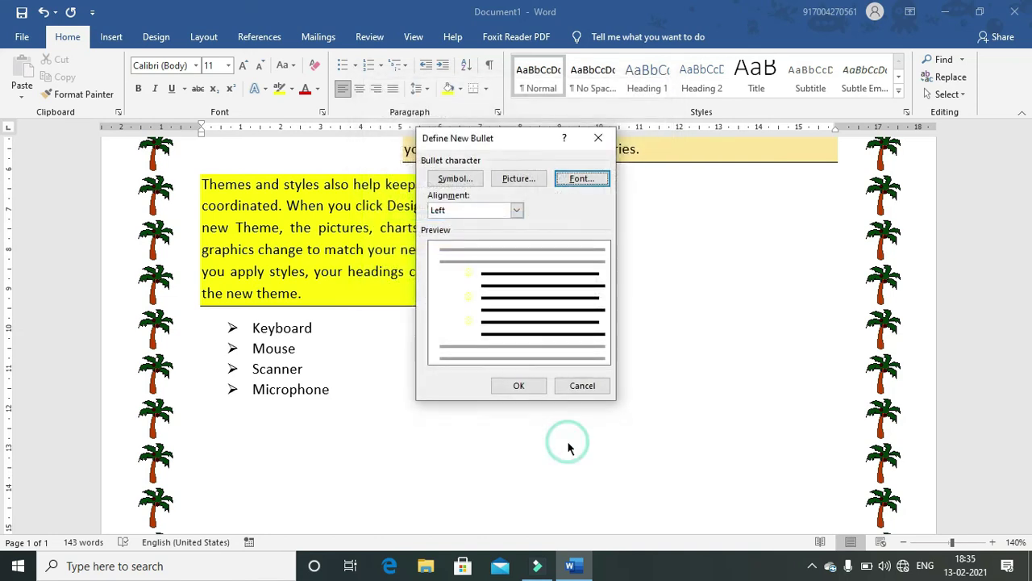
{"action": "left_click", "coordinate": [529, 387]}
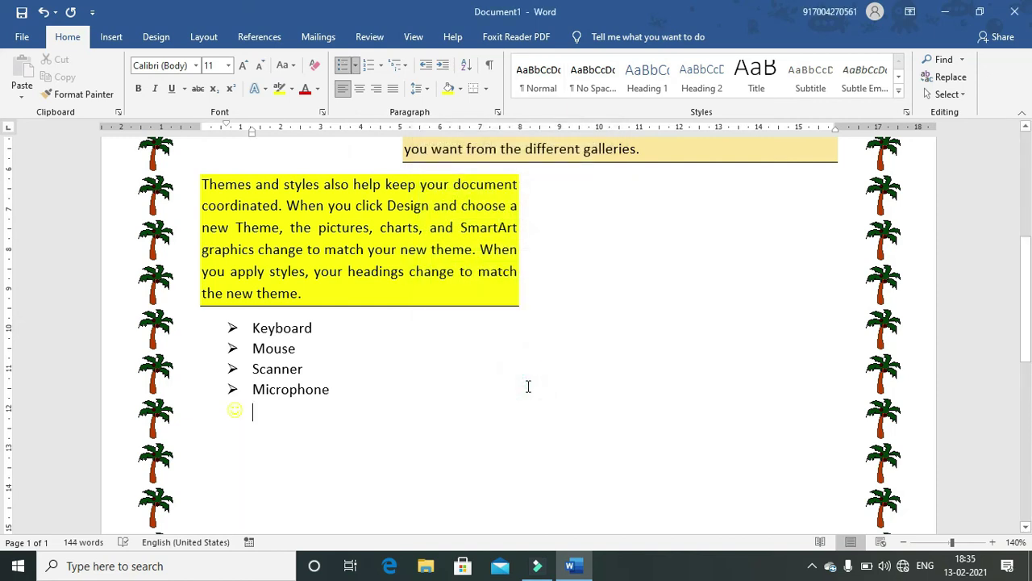
Add the sample items Dkfd, Fd, Fdf, Dfd, F, Df and D with smiley bullets, and end the list
{"action": "type", "text": "dkfd"}
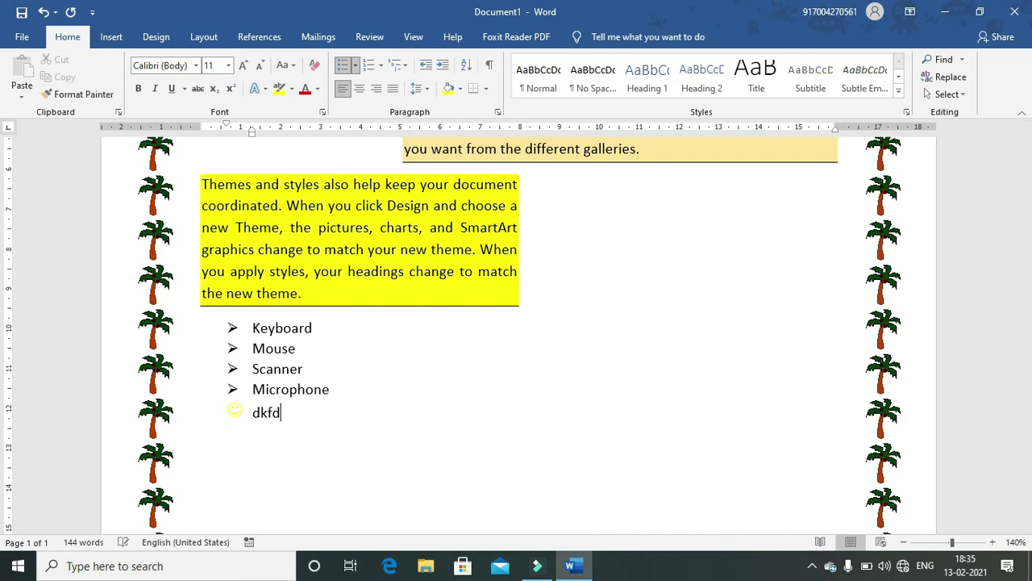
{"action": "type", "text": " fd fdf dfd f df d"}
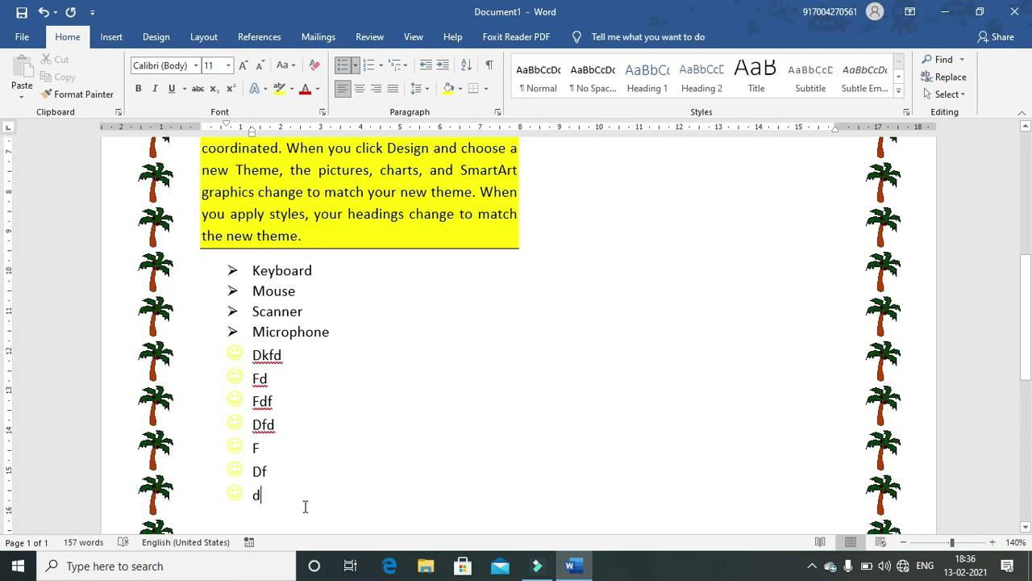
{"action": "key", "text": "Return"}
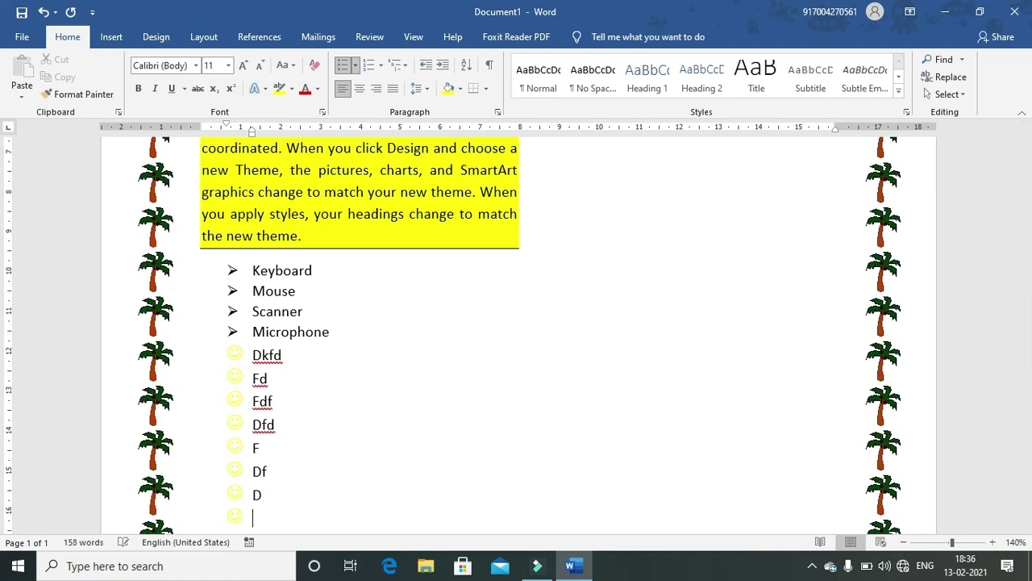
{"action": "left_click", "coordinate": [345, 68]}
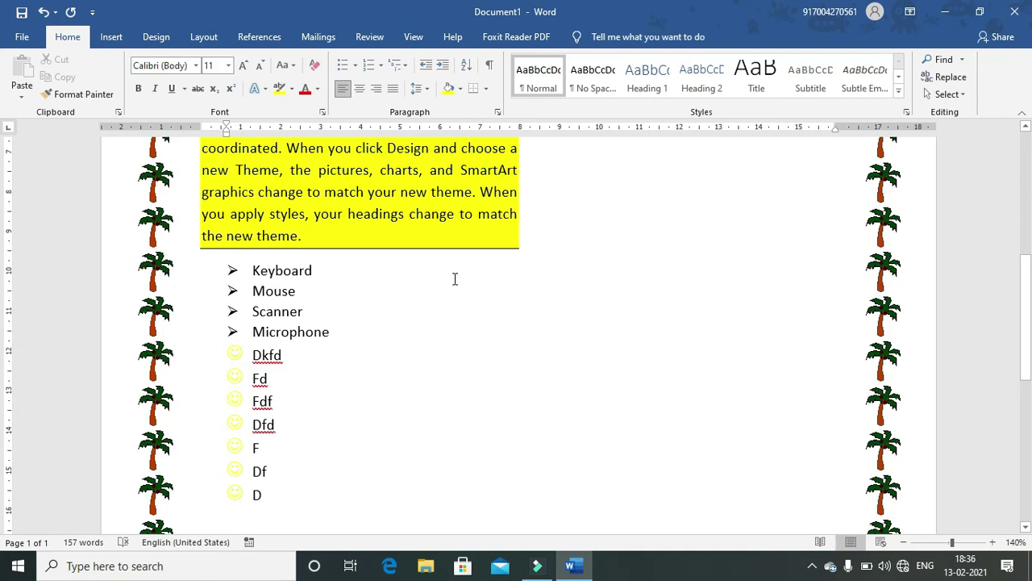
Try the Heading 2 style on the first paragraph and undo it
{"action": "key", "text": "Up"}
{"action": "key", "text": "Up"}
{"action": "key", "text": "Up"}
{"action": "key", "text": "Up"}
{"action": "key", "text": "Up"}
{"action": "key", "text": "Up"}
{"action": "key", "text": "Up"}
{"action": "key", "text": "Up"}
{"action": "key", "text": "Up"}
{"action": "key", "text": "Up"}
{"action": "key", "text": "Up"}
{"action": "key", "text": "Up"}
{"action": "key", "text": "Up"}
{"action": "key", "text": "Up"}
{"action": "key", "text": "Up"}
{"action": "key", "text": "Up"}
{"action": "key", "text": "Up"}
{"action": "key", "text": "Up"}
{"action": "key", "text": "Up"}
{"action": "key", "text": "Up"}
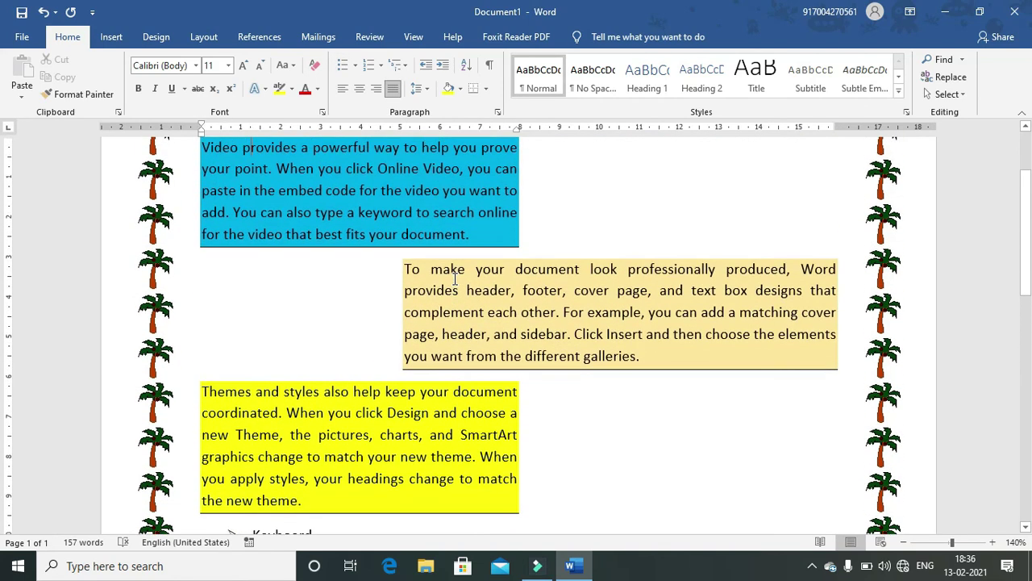
{"action": "left_click", "coordinate": [702, 77]}
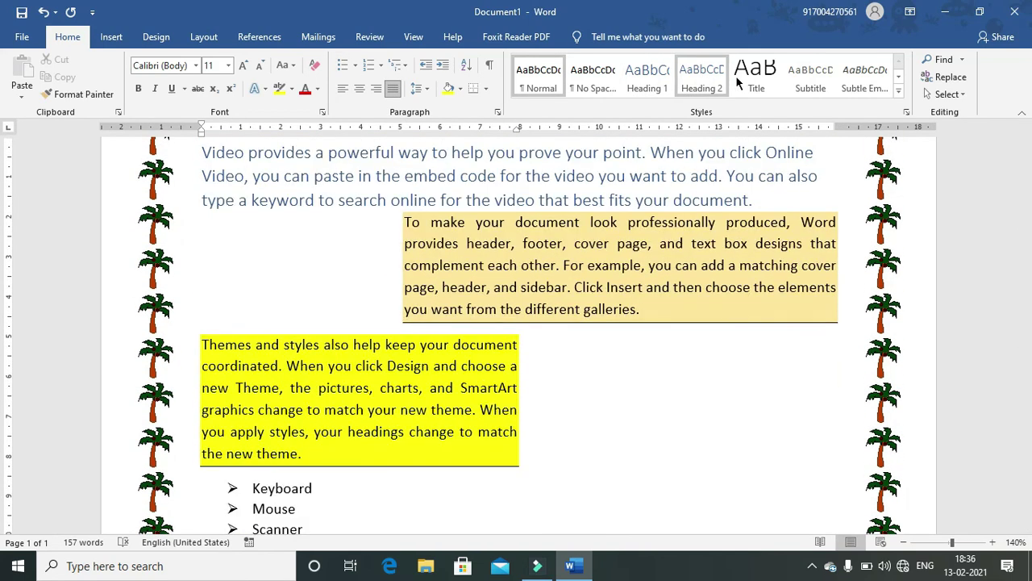
{"action": "key", "text": "ctrl+z"}
{"action": "left_click", "coordinate": [647, 242]}
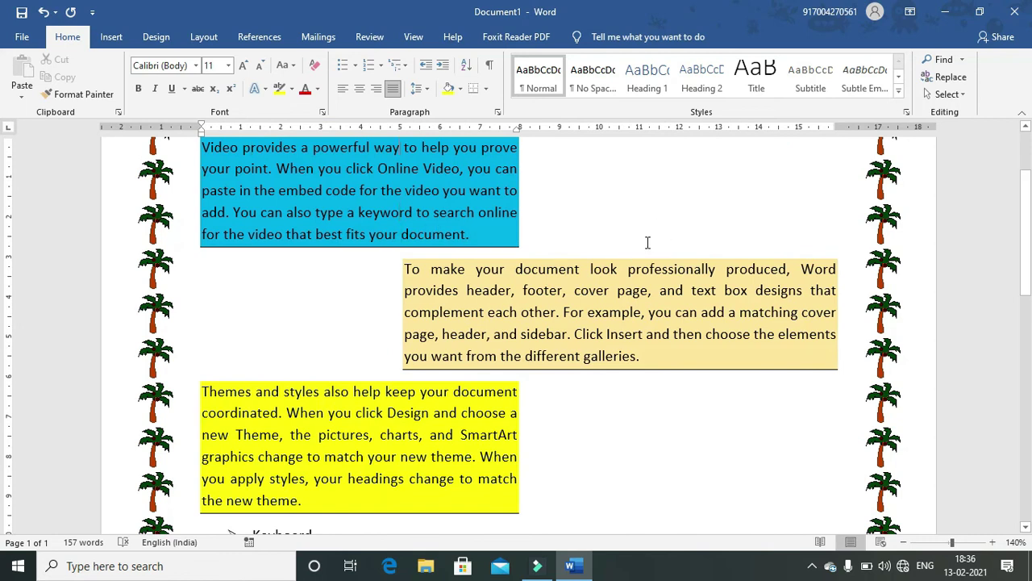
Insert two empty lines above the first paragraph
{"action": "left_click_drag", "start_coordinate": [1024, 282], "coordinate": [1019, 199]}
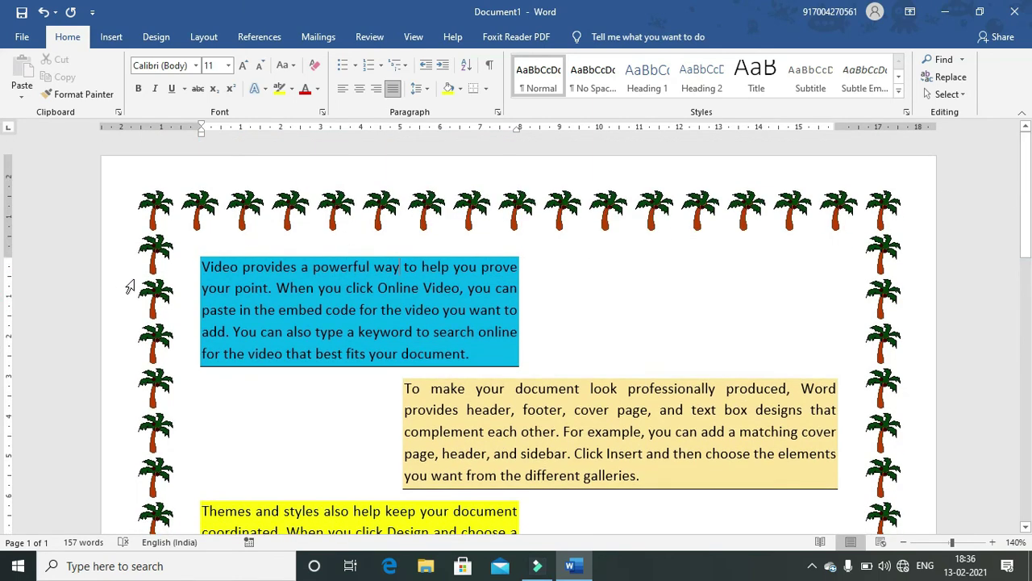
{"action": "left_click", "coordinate": [196, 263]}
{"action": "key", "text": "Return"}
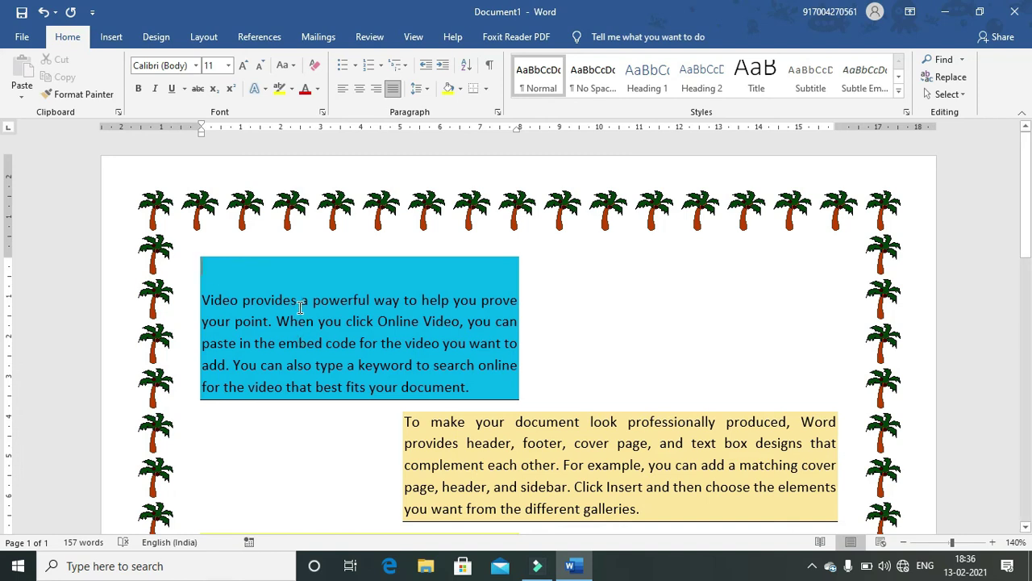
{"action": "key", "text": "Return"}
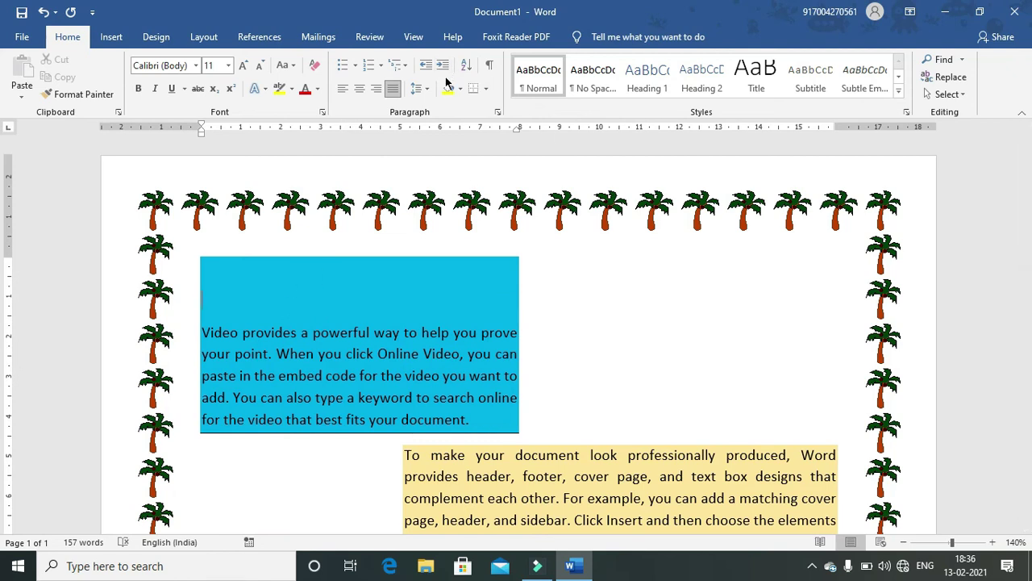
Remove the blue shading from the two empty lines above the first paragraph
{"action": "left_click", "coordinate": [461, 89]}
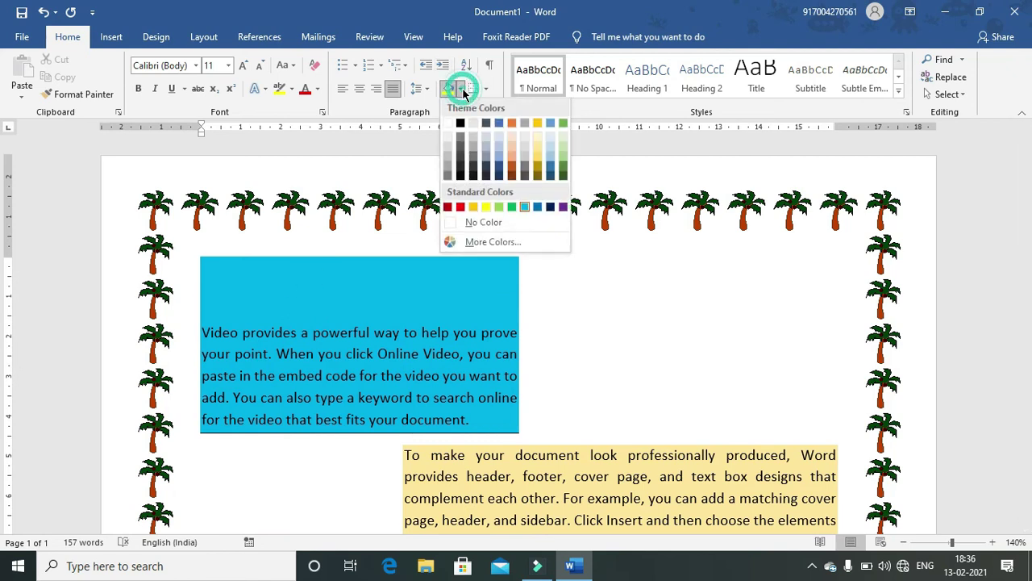
{"action": "left_click", "coordinate": [473, 224]}
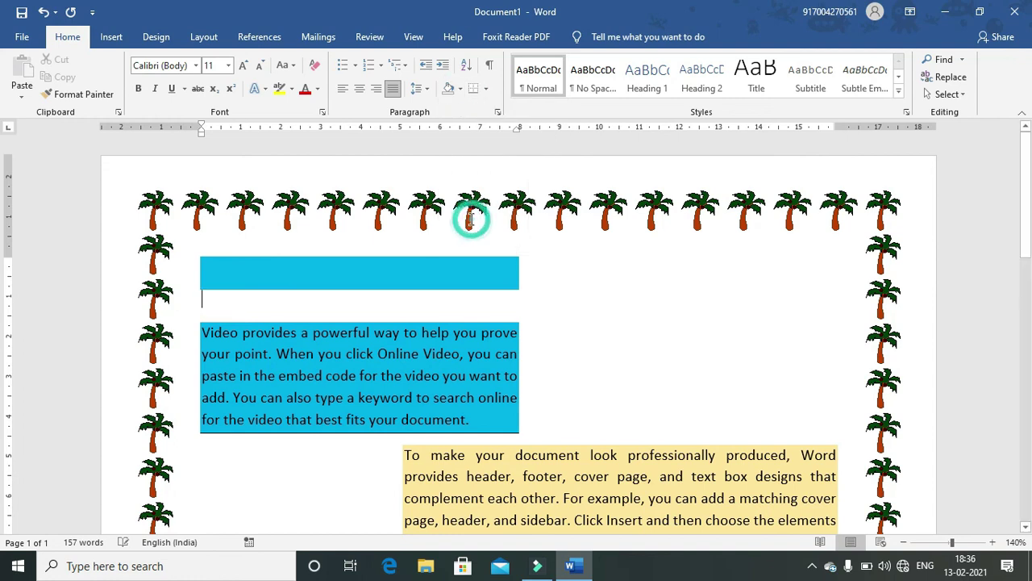
{"action": "left_click", "coordinate": [325, 281]}
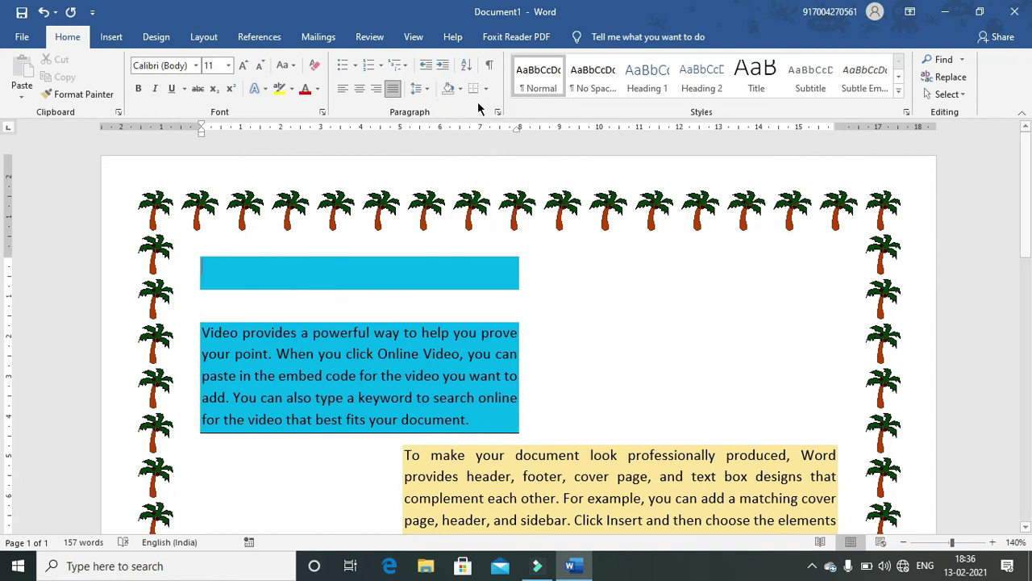
{"action": "left_click", "coordinate": [448, 91]}
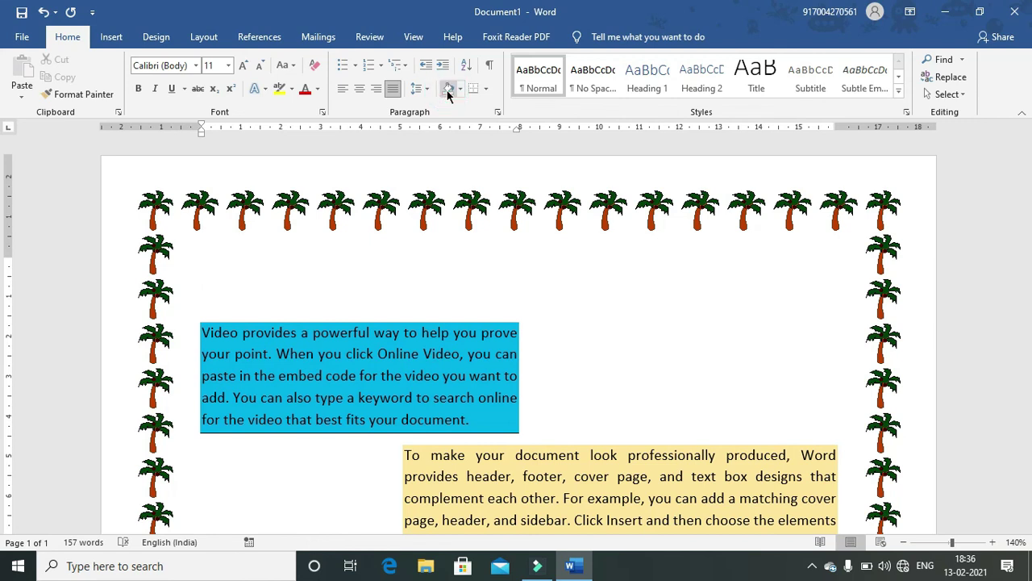
Enter the title "Home Tab" on the first empty line and apply the Heading 1 style to it
{"action": "type", "text": "Home Tab"}
{"action": "left_click", "coordinate": [268, 270]}
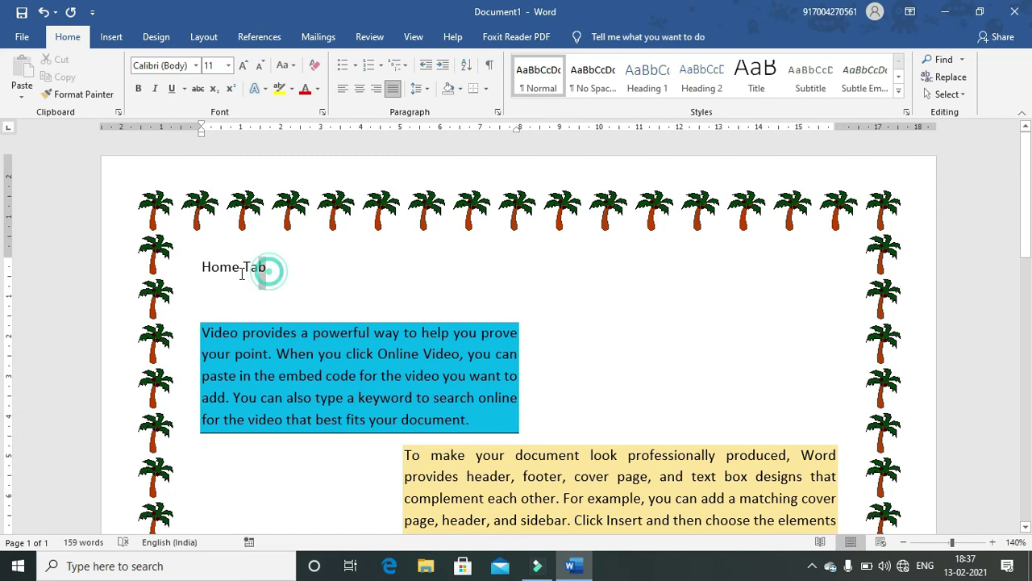
{"action": "left_click_drag", "start_coordinate": [241, 274], "coordinate": [204, 269]}
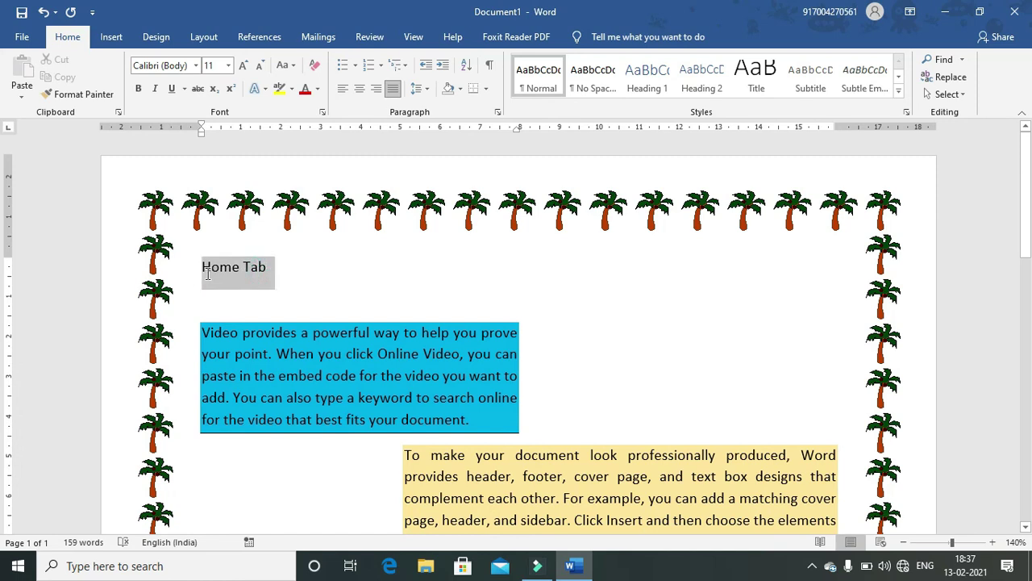
{"action": "left_click", "coordinate": [645, 89]}
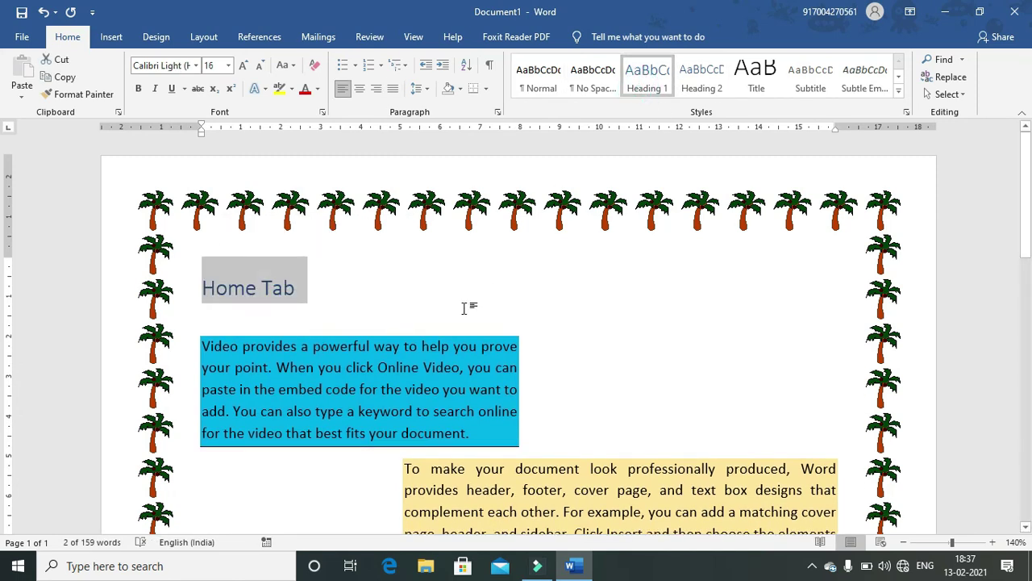
{"action": "left_click", "coordinate": [541, 442]}
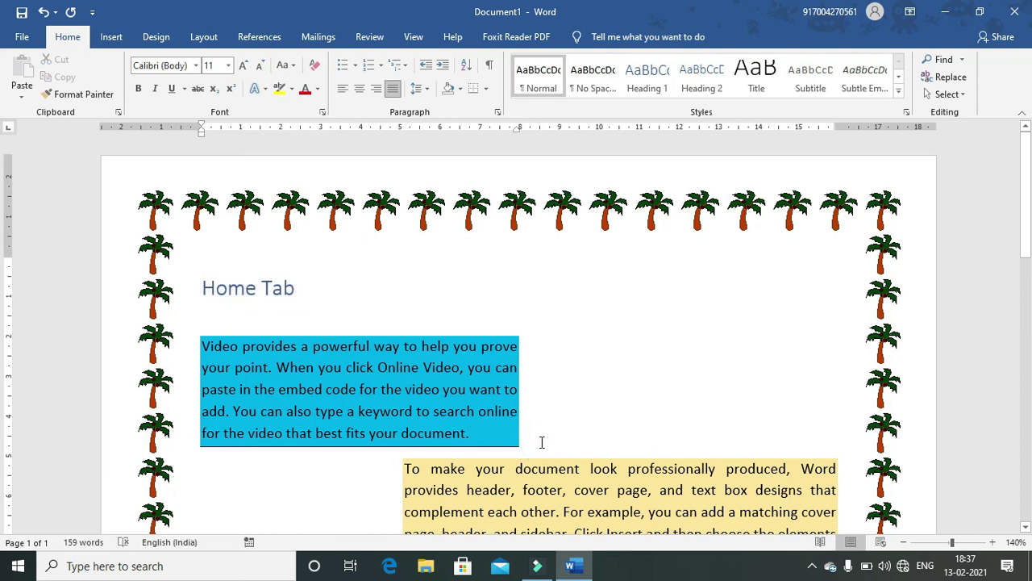
{"action": "key", "text": "Return"}
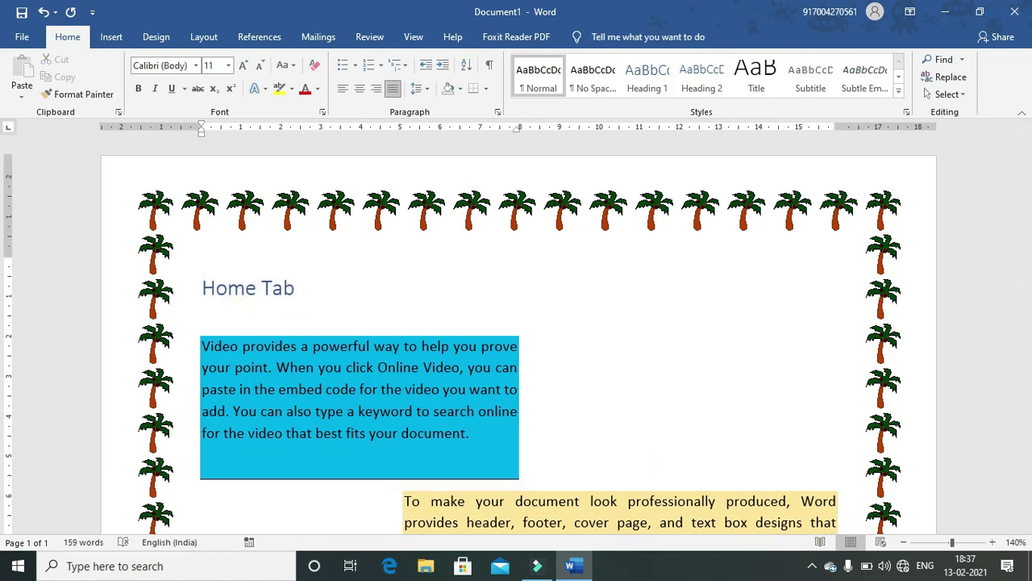
{"action": "key", "text": "BackSpace"}
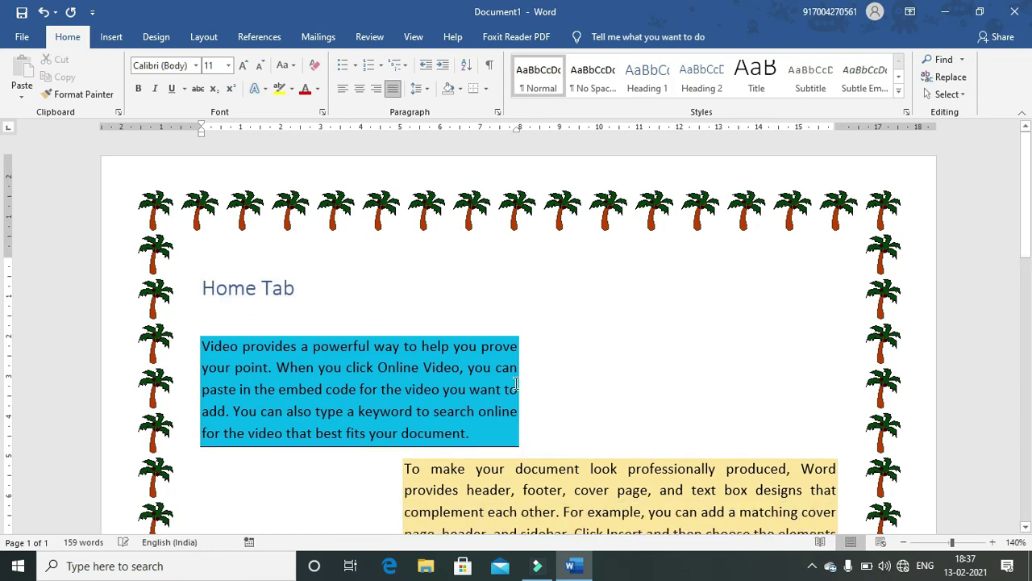
Add the line "Clipboard" directly above the blue paragraph and apply the Heading 2 style to it
{"action": "left_click", "coordinate": [331, 314]}
{"action": "key", "text": "Return"}
{"action": "type", "text": "Clipba"}
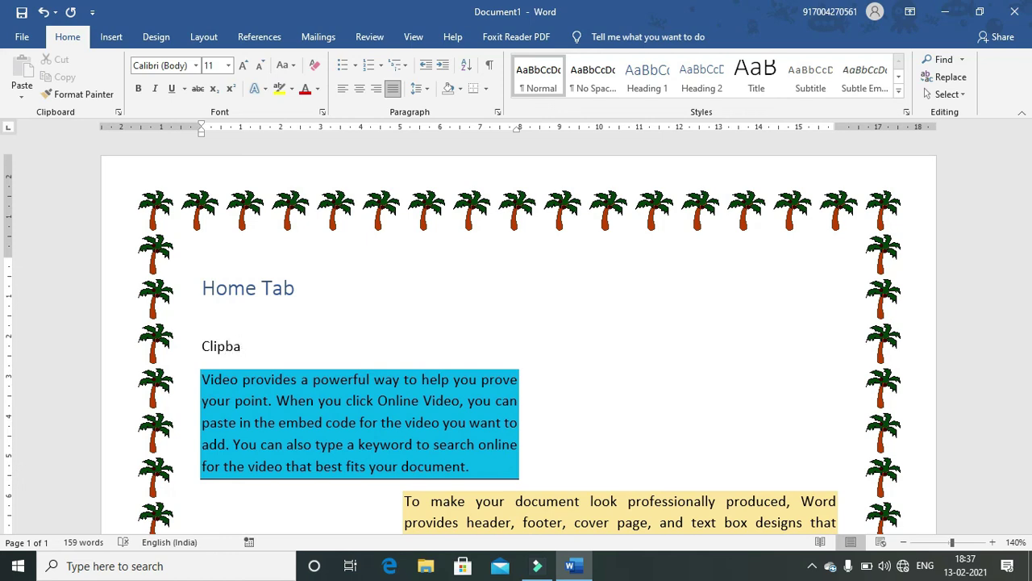
{"action": "key", "text": "BackSpace"}
{"action": "type", "text": "oard"}
{"action": "left_click", "coordinate": [260, 351]}
{"action": "left_click_drag", "start_coordinate": [260, 351], "coordinate": [202, 347]}
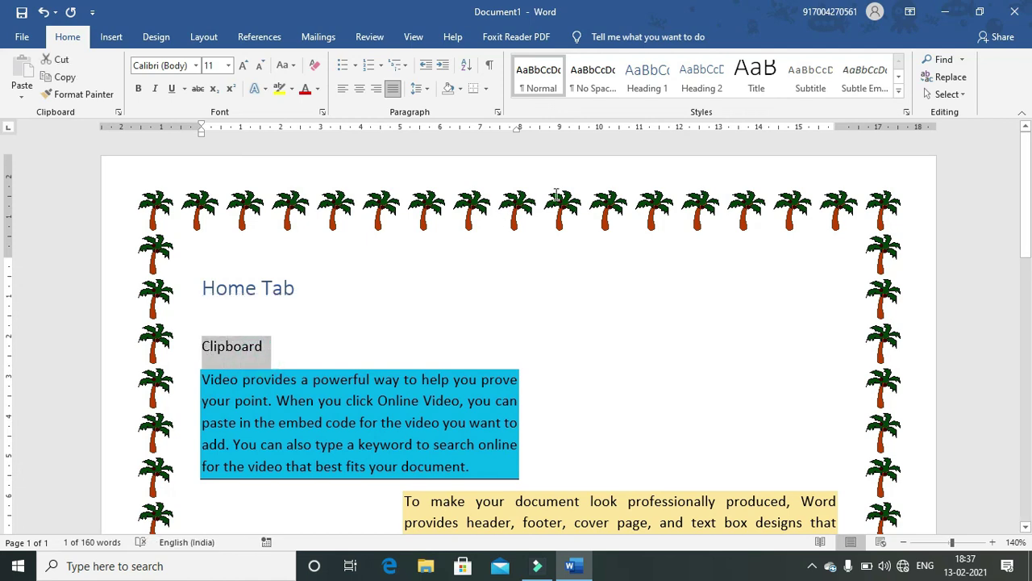
{"action": "left_click", "coordinate": [687, 80]}
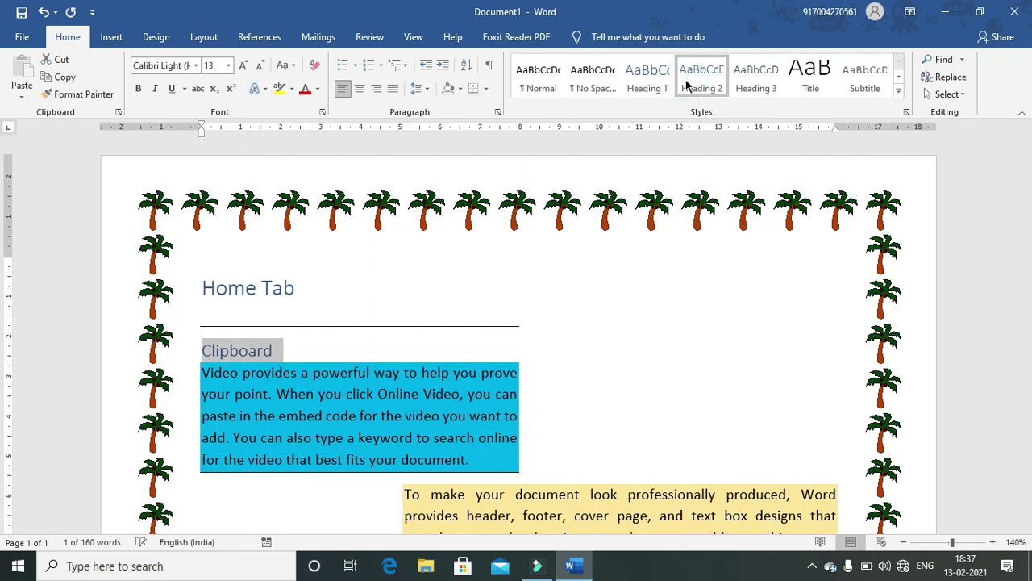
{"action": "left_click", "coordinate": [575, 461]}
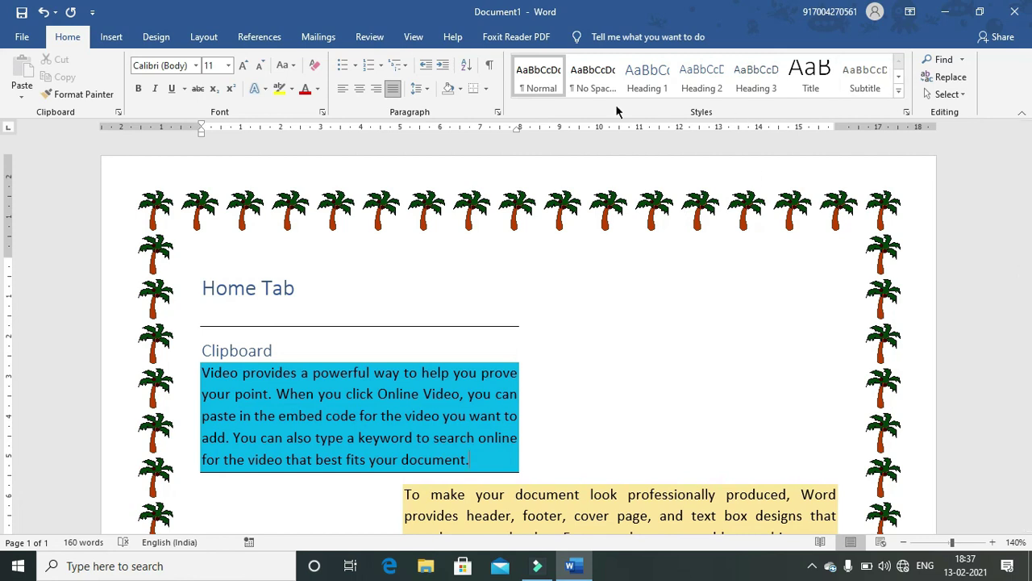
{"action": "left_click", "coordinate": [899, 77]}
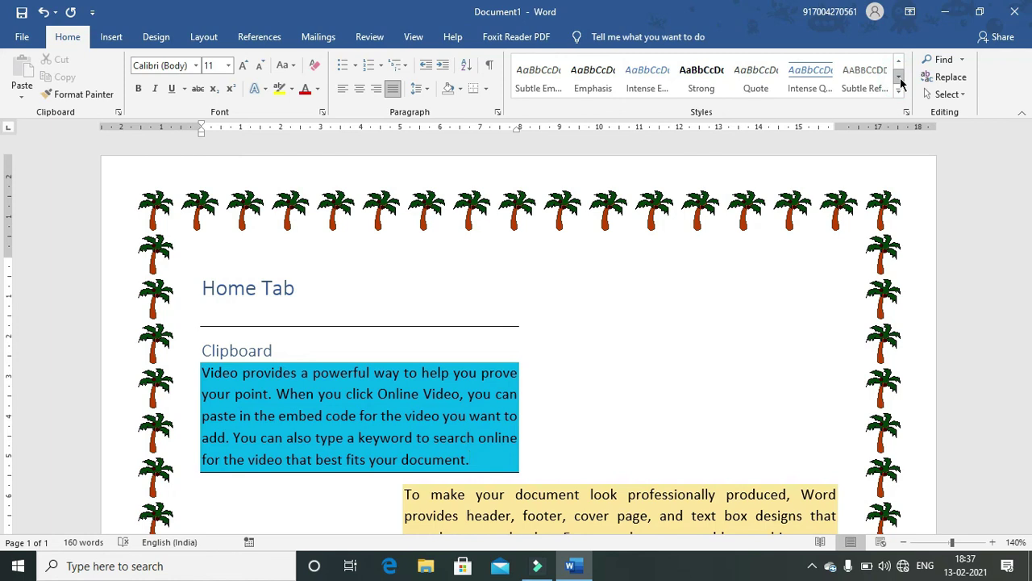
Search the document for "click" and go through the matches in all three paragraphs
{"action": "left_click", "coordinate": [945, 60]}
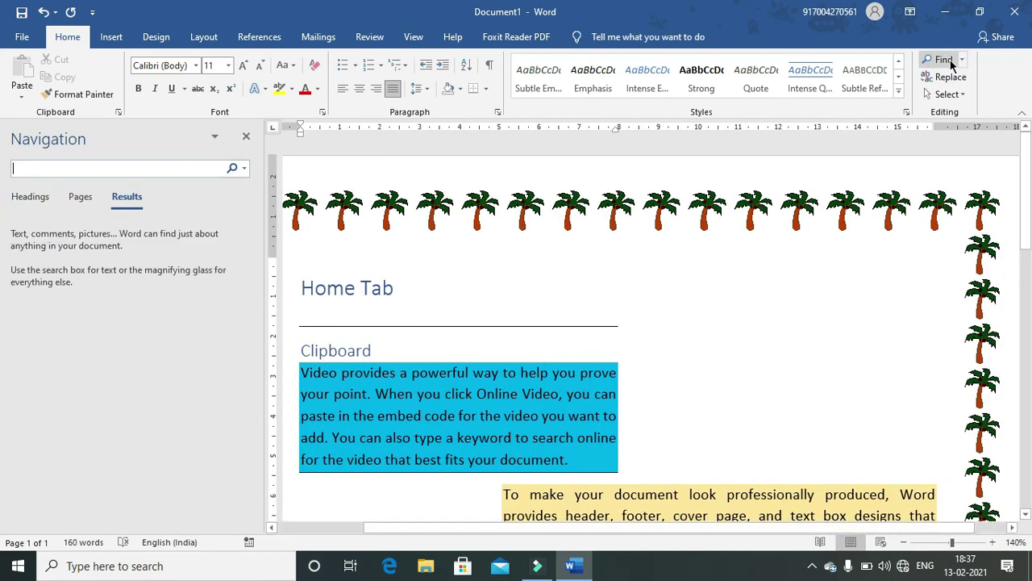
{"action": "type", "text": "click"}
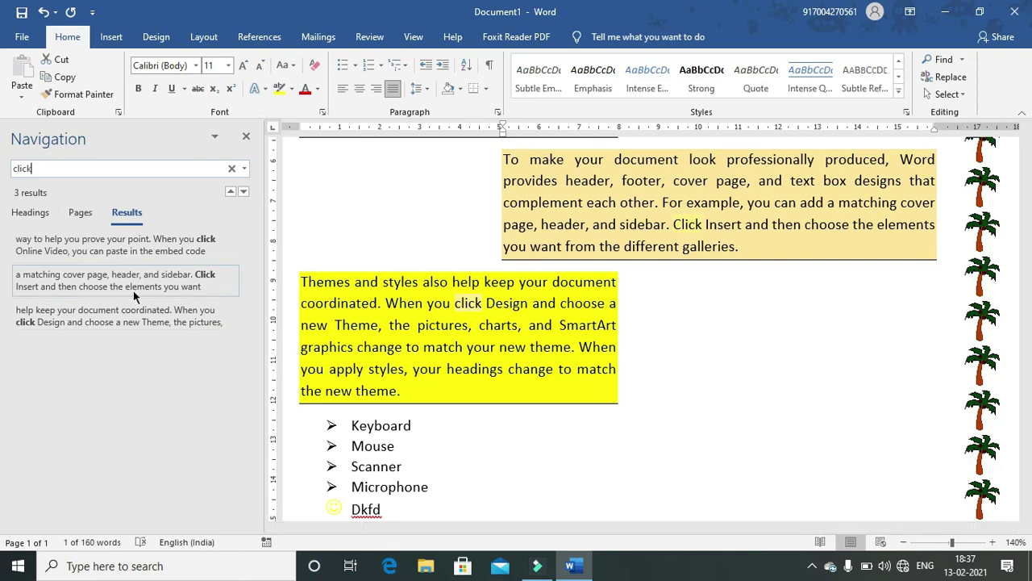
{"action": "left_click", "coordinate": [82, 260]}
{"action": "left_click", "coordinate": [83, 282]}
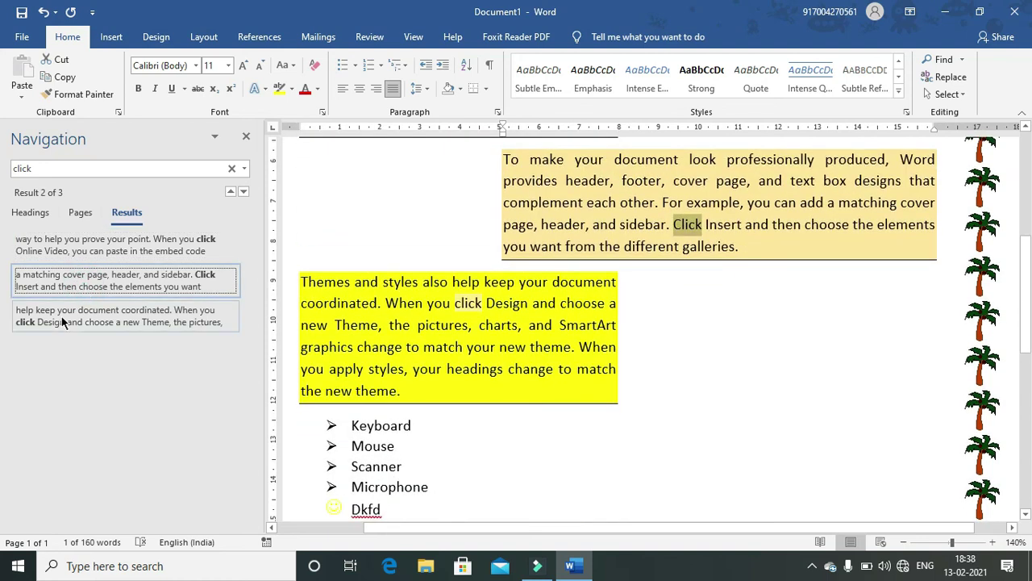
{"action": "left_click", "coordinate": [62, 316]}
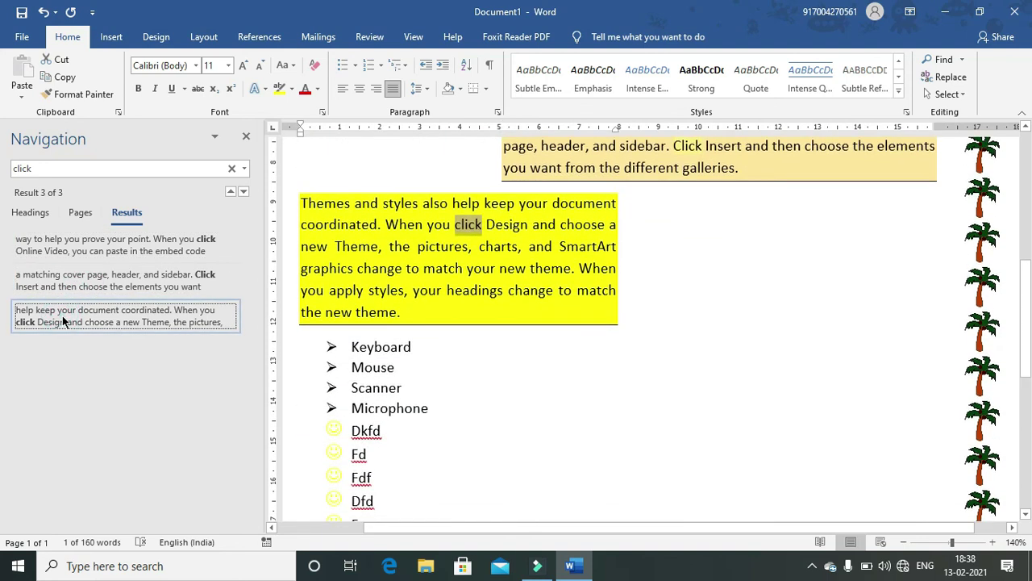
{"action": "left_click", "coordinate": [87, 277]}
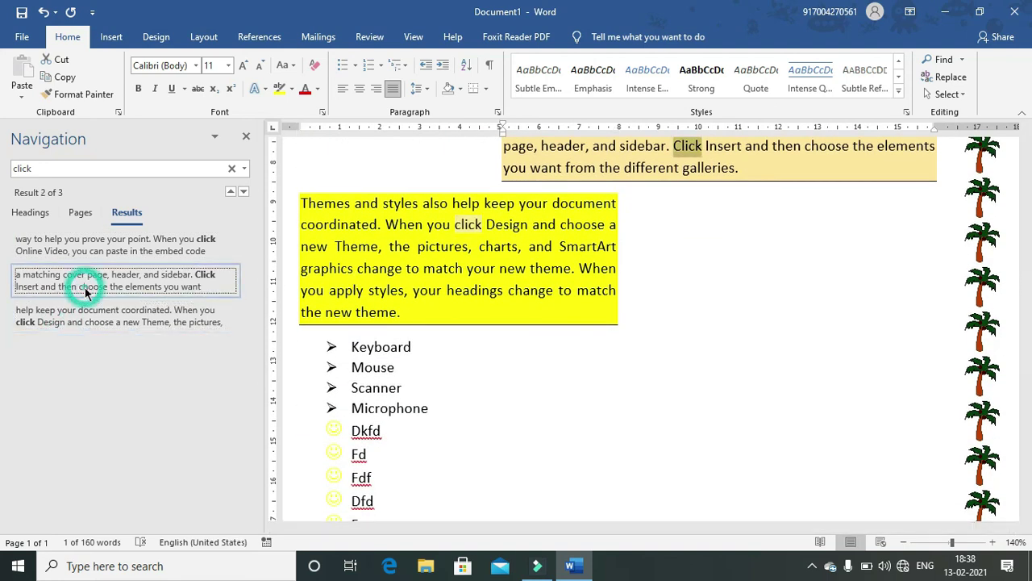
{"action": "left_click", "coordinate": [96, 244]}
View the document's page thumbnails and its headings outline, and return to the search results
{"action": "left_click", "coordinate": [78, 214]}
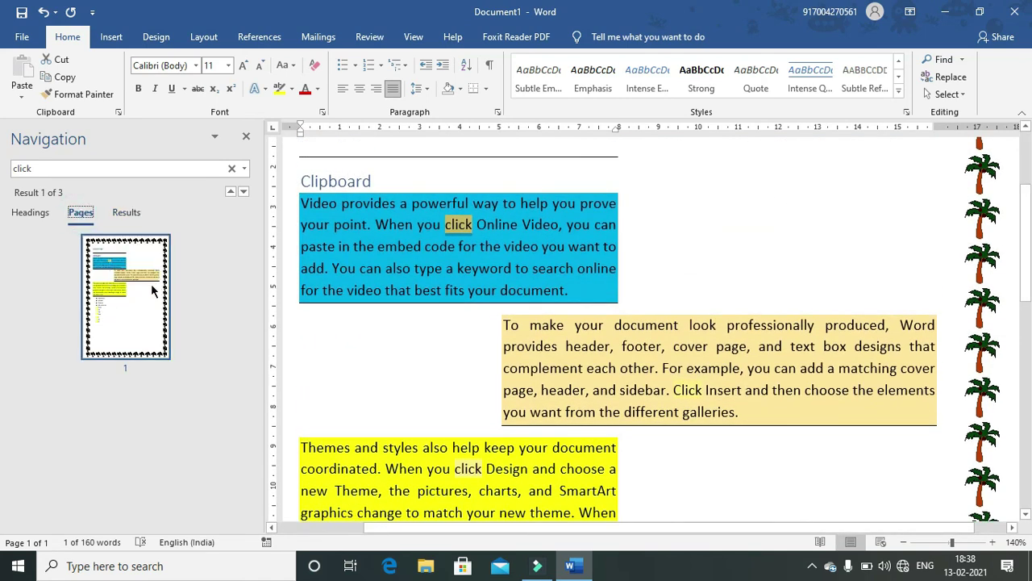
{"action": "left_click", "coordinate": [42, 219]}
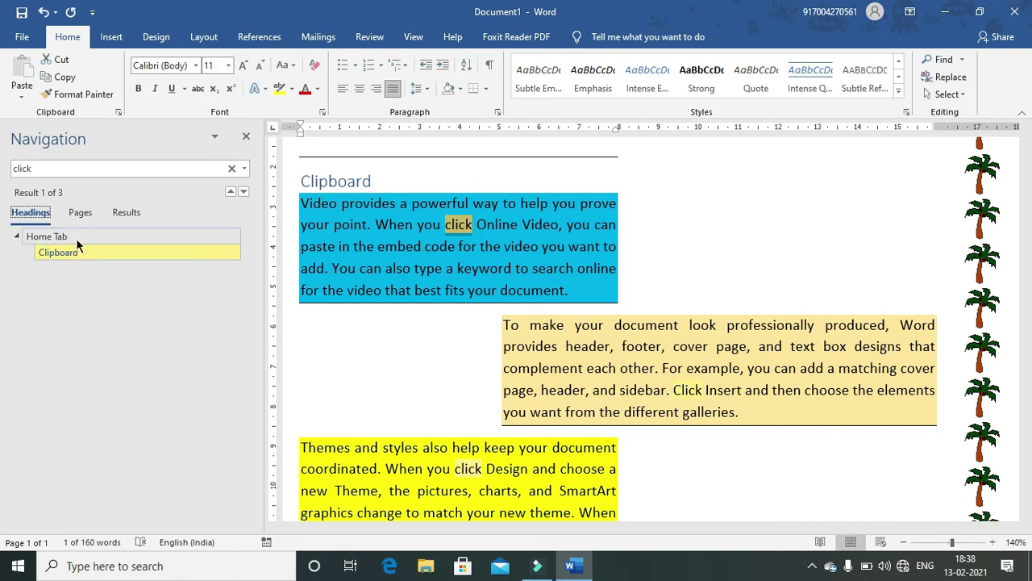
{"action": "left_click", "coordinate": [126, 214]}
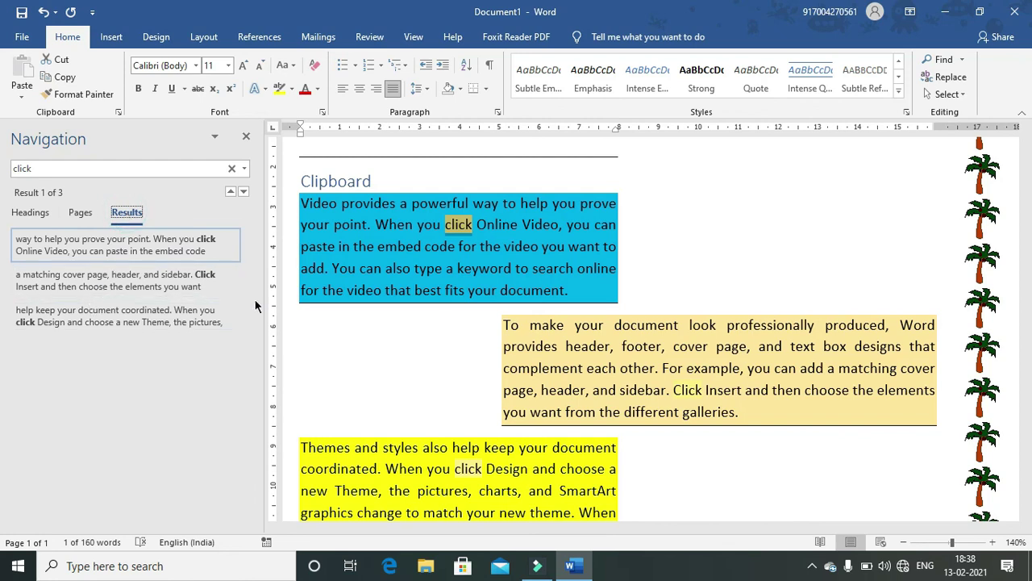
Replace every "click" with "OnClick" throughout the document, continuing the search from the beginning
{"action": "left_click", "coordinate": [948, 78]}
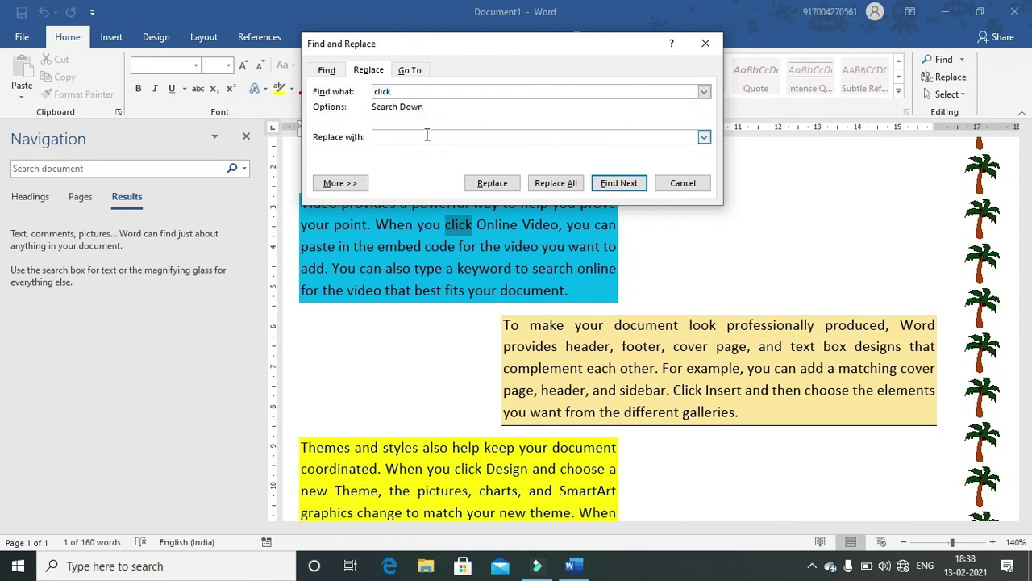
{"action": "type", "text": "OnClick"}
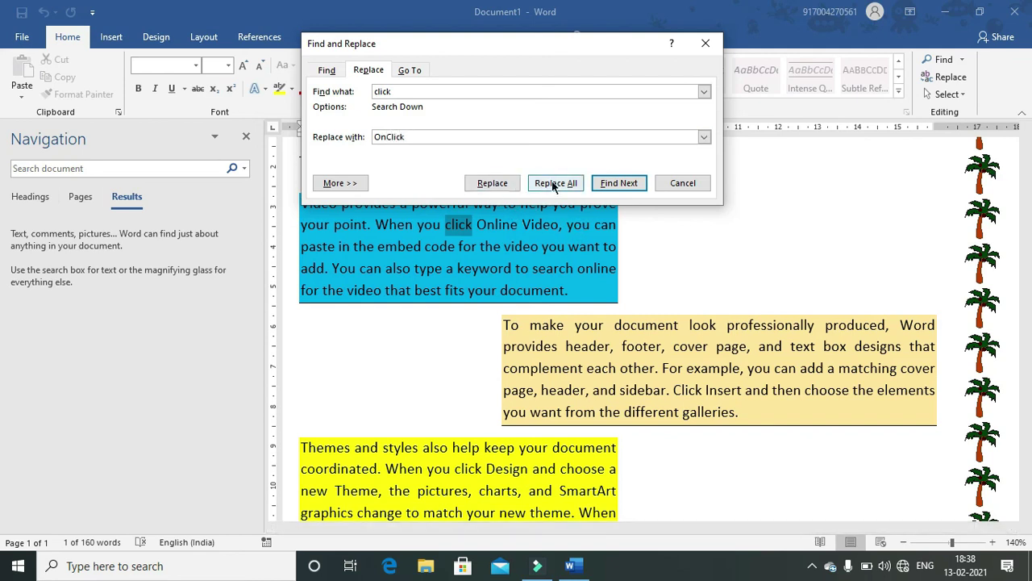
{"action": "left_click", "coordinate": [605, 185]}
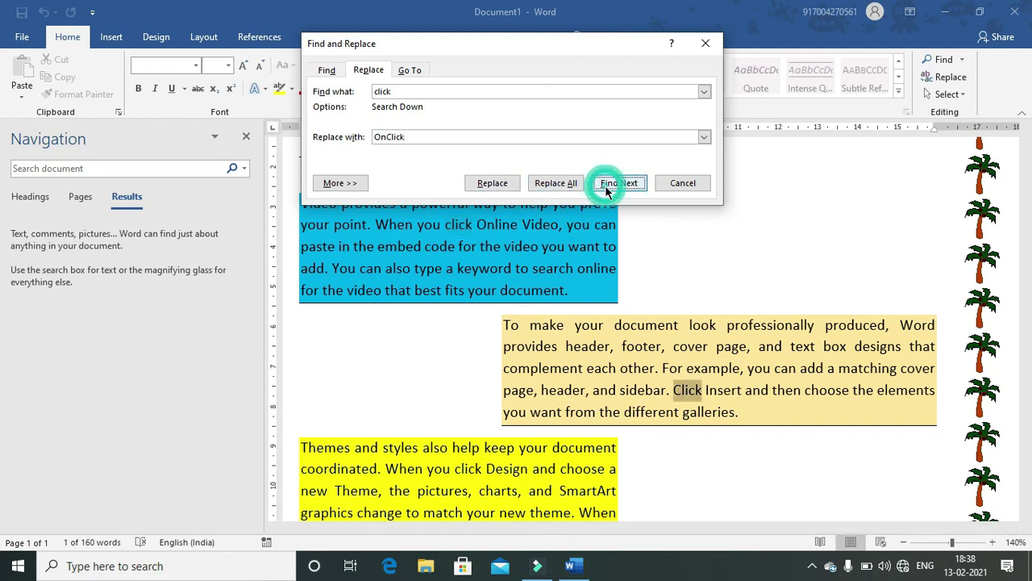
{"action": "left_click", "coordinate": [557, 184]}
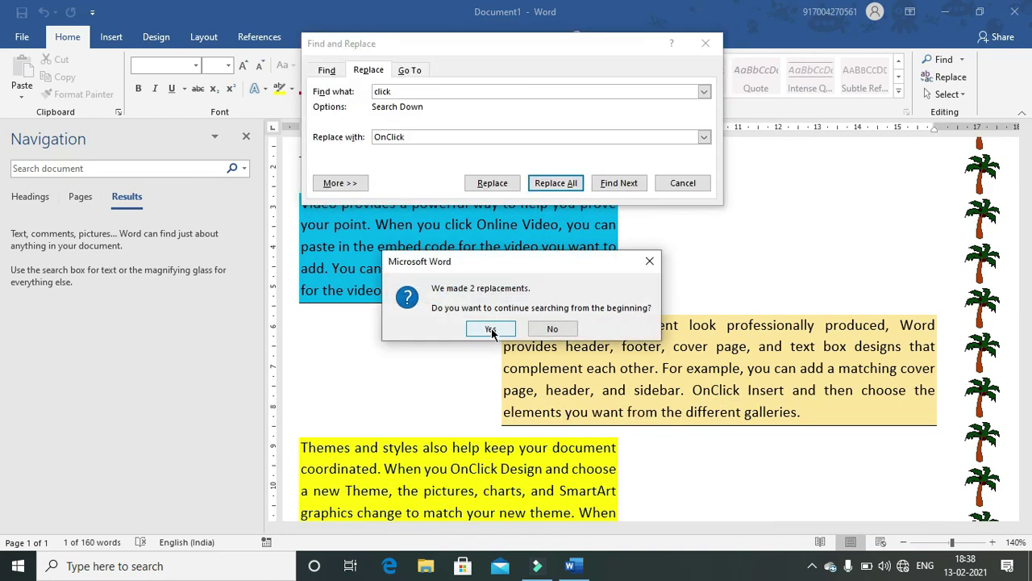
{"action": "left_click", "coordinate": [487, 331]}
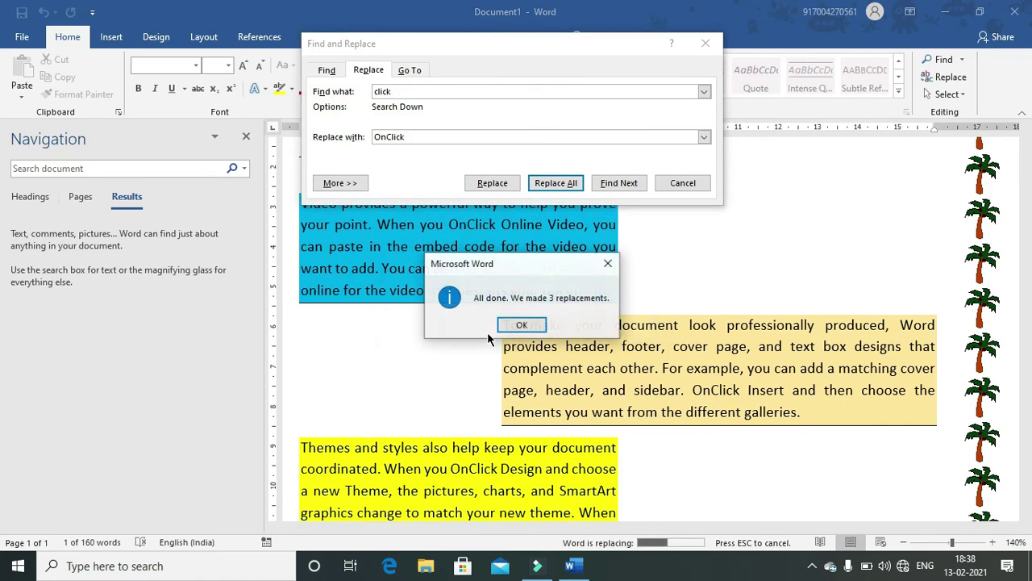
{"action": "left_click", "coordinate": [514, 326]}
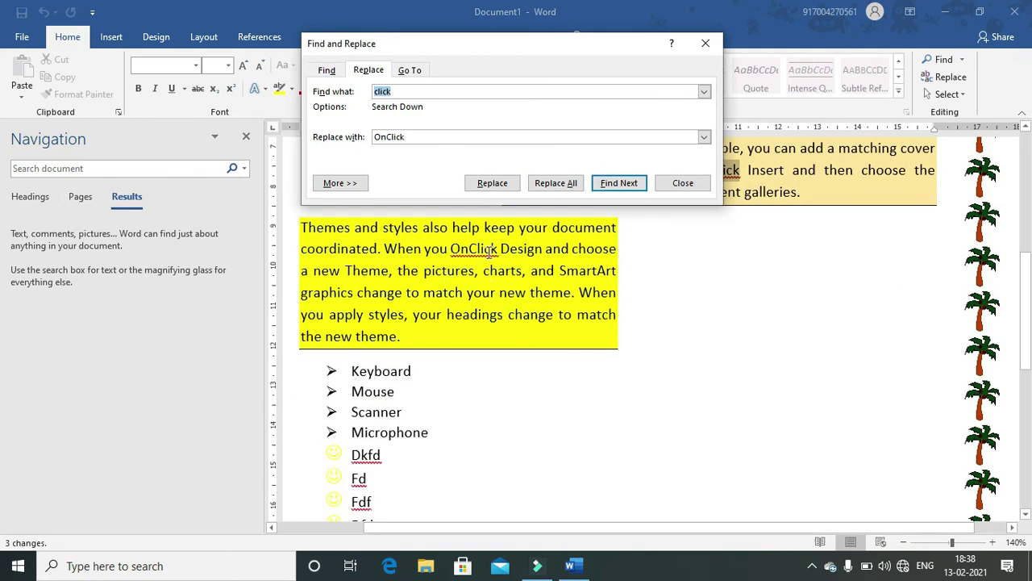
Replace every "onclick" with "click" throughout the document, continuing from the beginning, and close Find and Replace
{"action": "double_click", "coordinate": [403, 91]}
{"action": "type", "text": "o"}
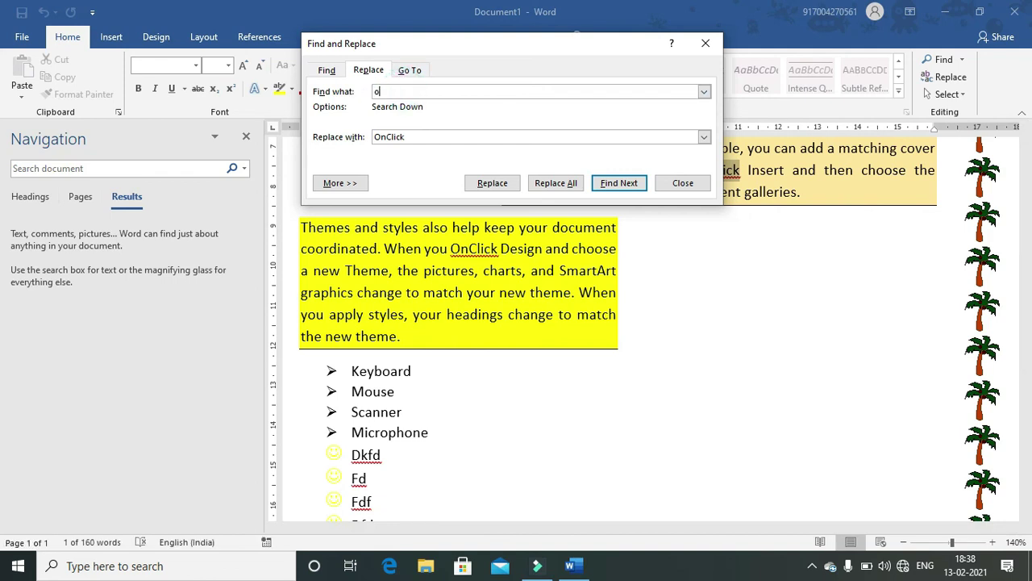
{"action": "type", "text": "nclick"}
{"action": "key", "text": "Tab"}
{"action": "type", "text": "cl"}
{"action": "left_click", "coordinate": [554, 184]}
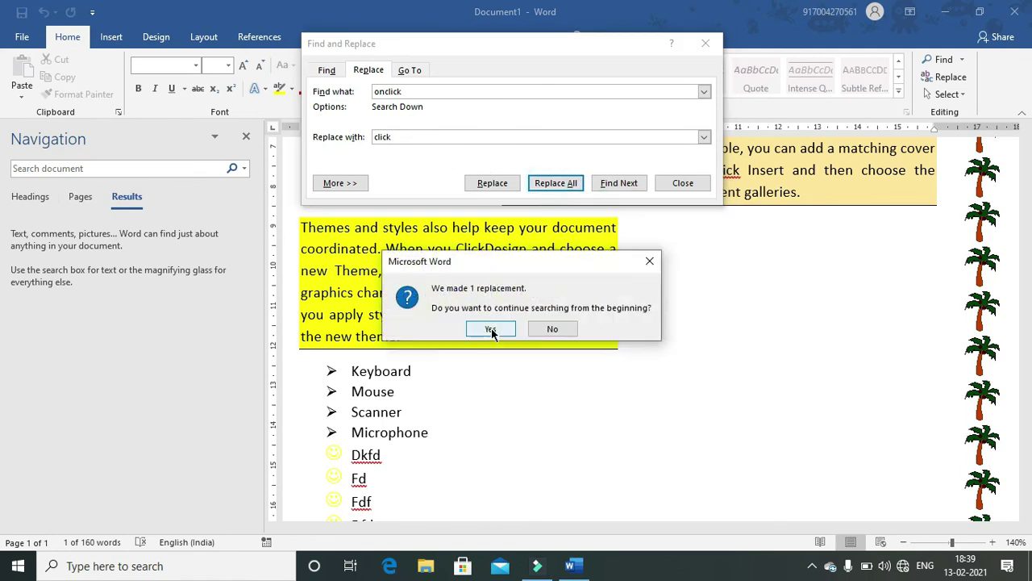
{"action": "left_click", "coordinate": [491, 329]}
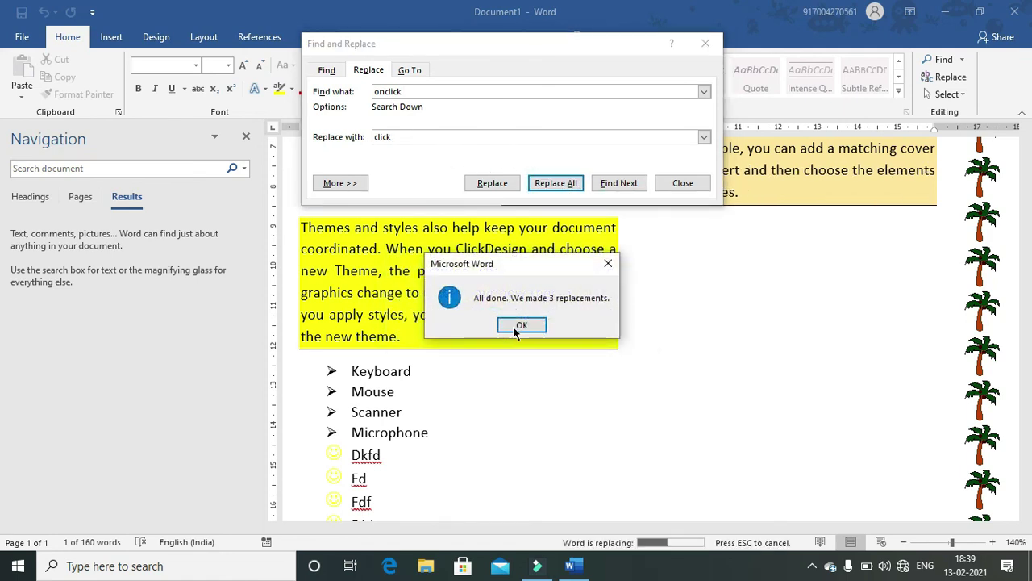
{"action": "left_click", "coordinate": [515, 327]}
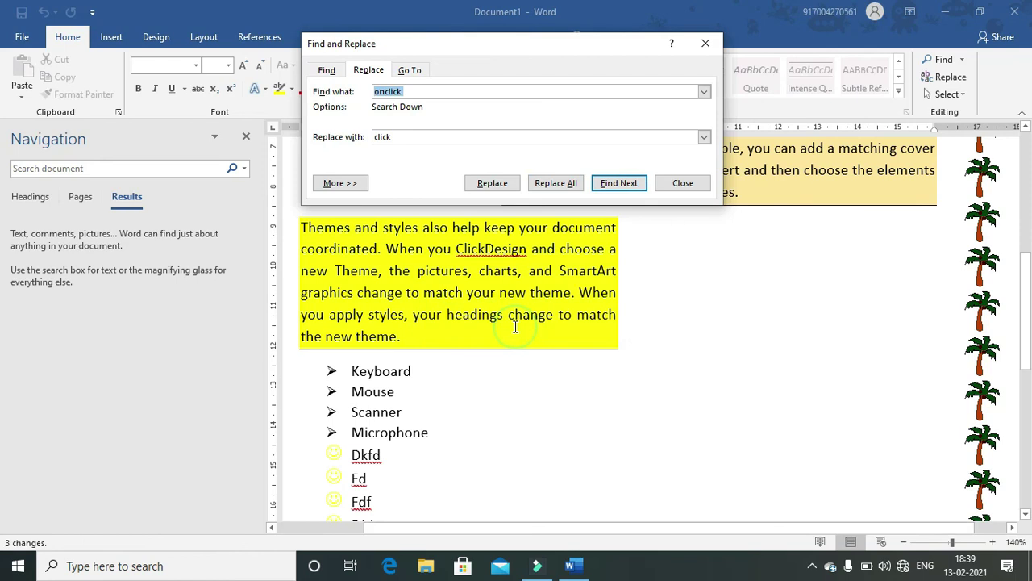
{"action": "left_click", "coordinate": [680, 183]}
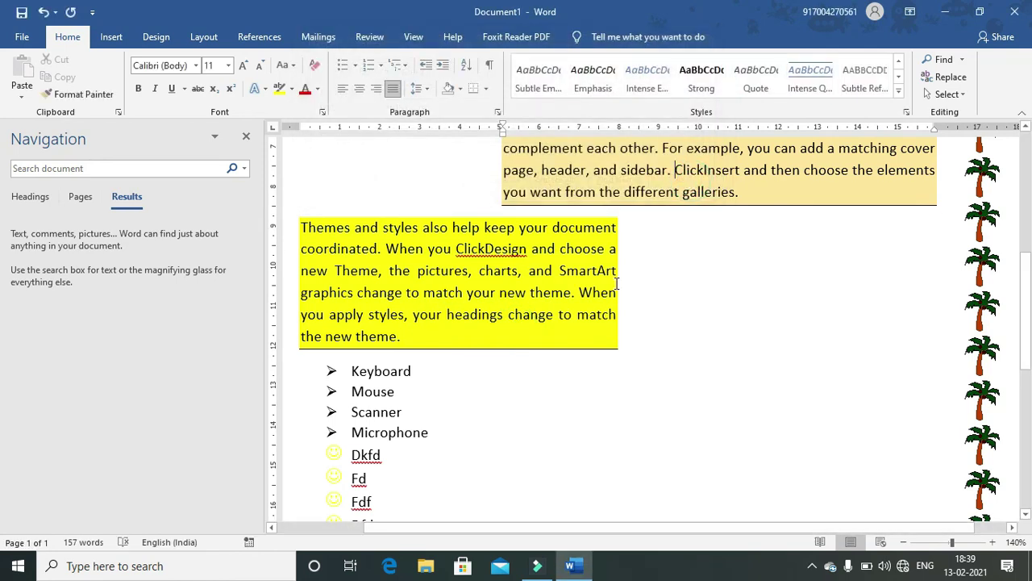